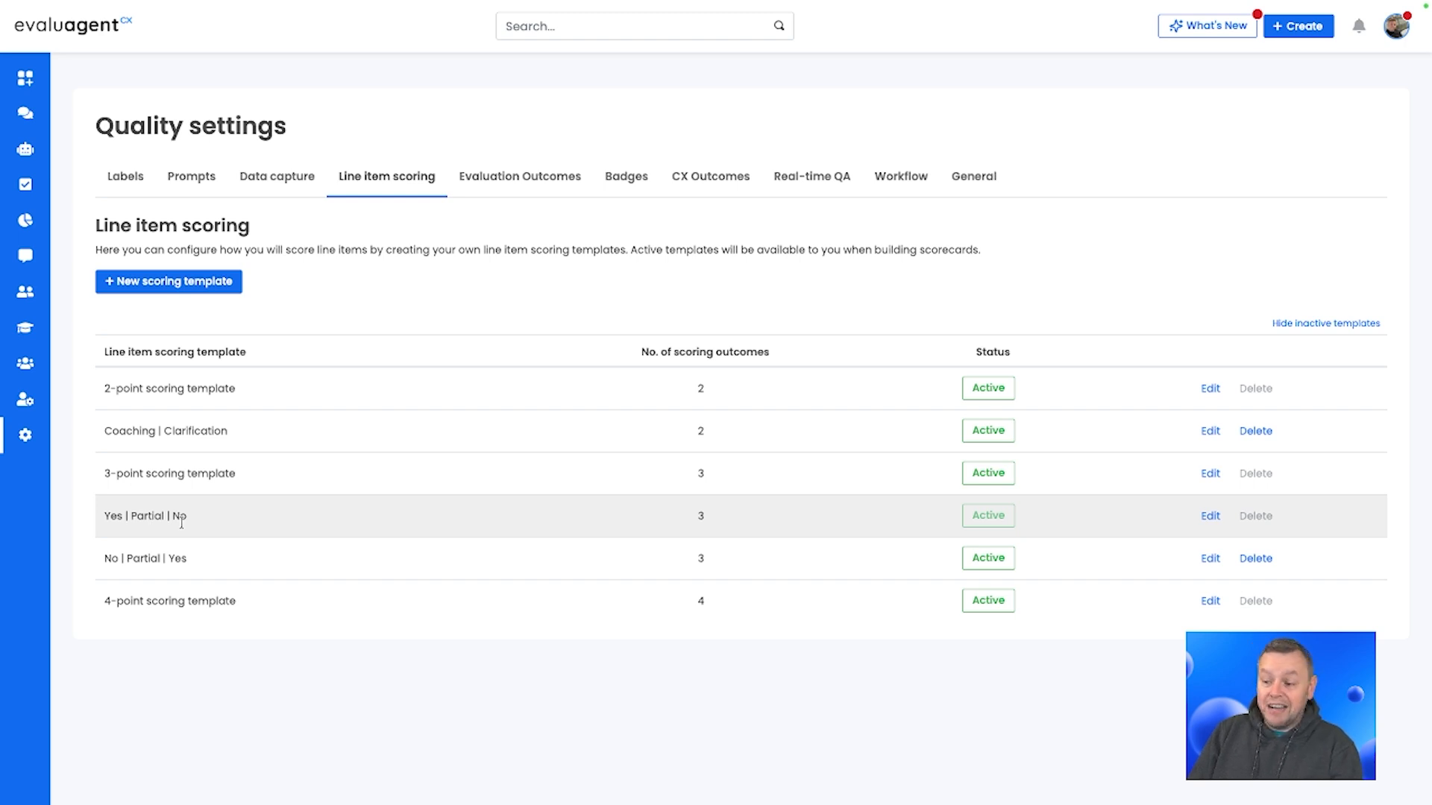
Step: Start a new line item scoring template named Yes | No
click(171, 282)
click(674, 153)
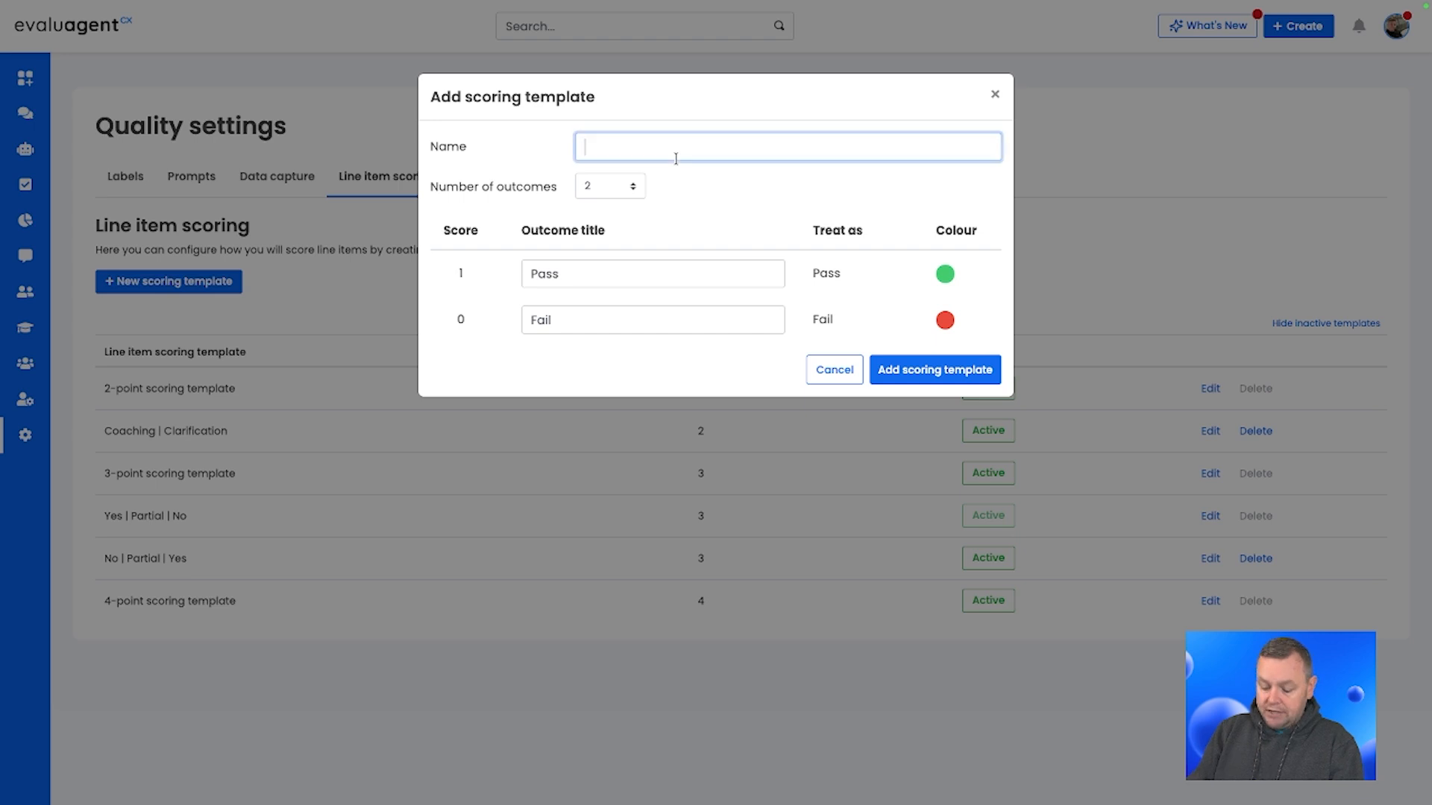
text(Yes )
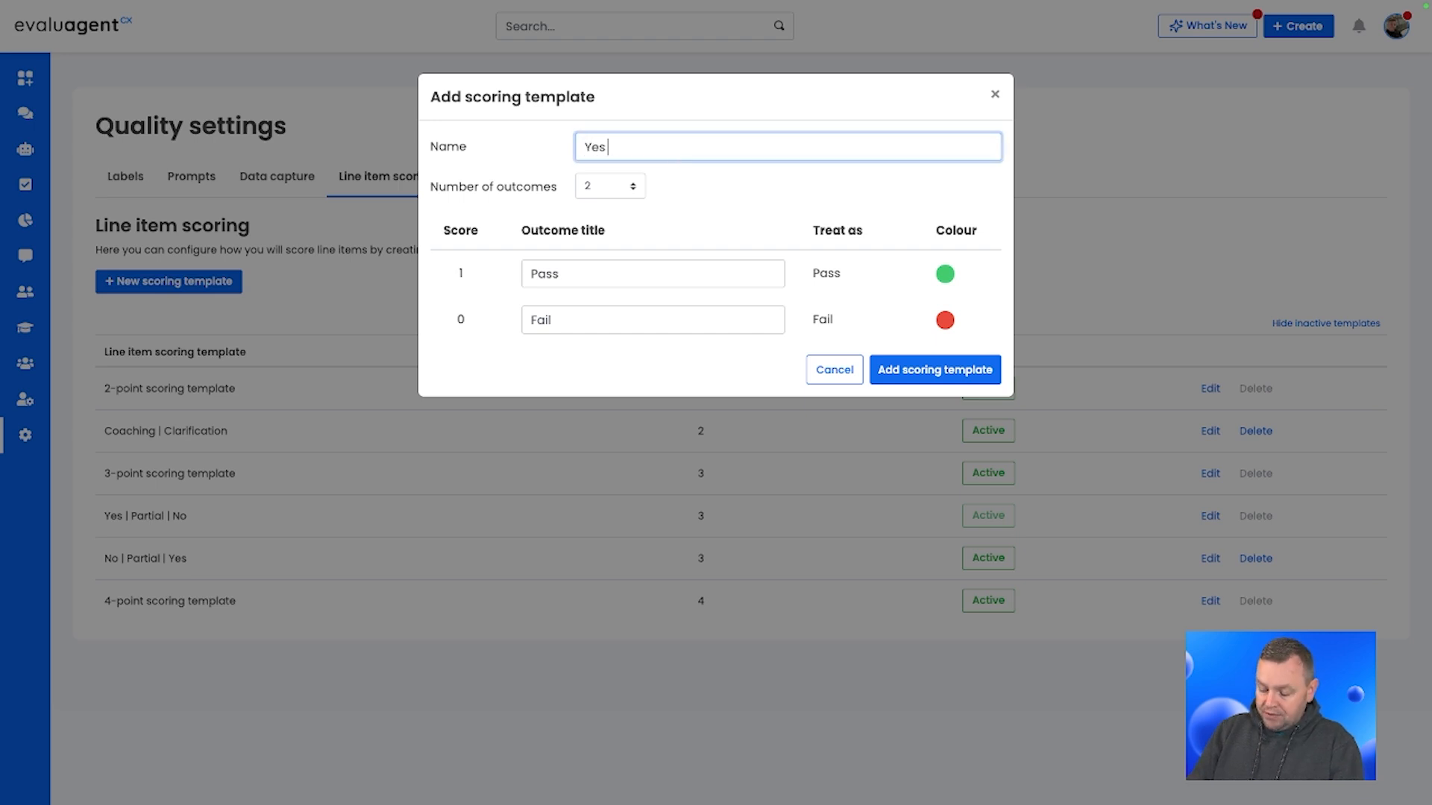
text(| No)
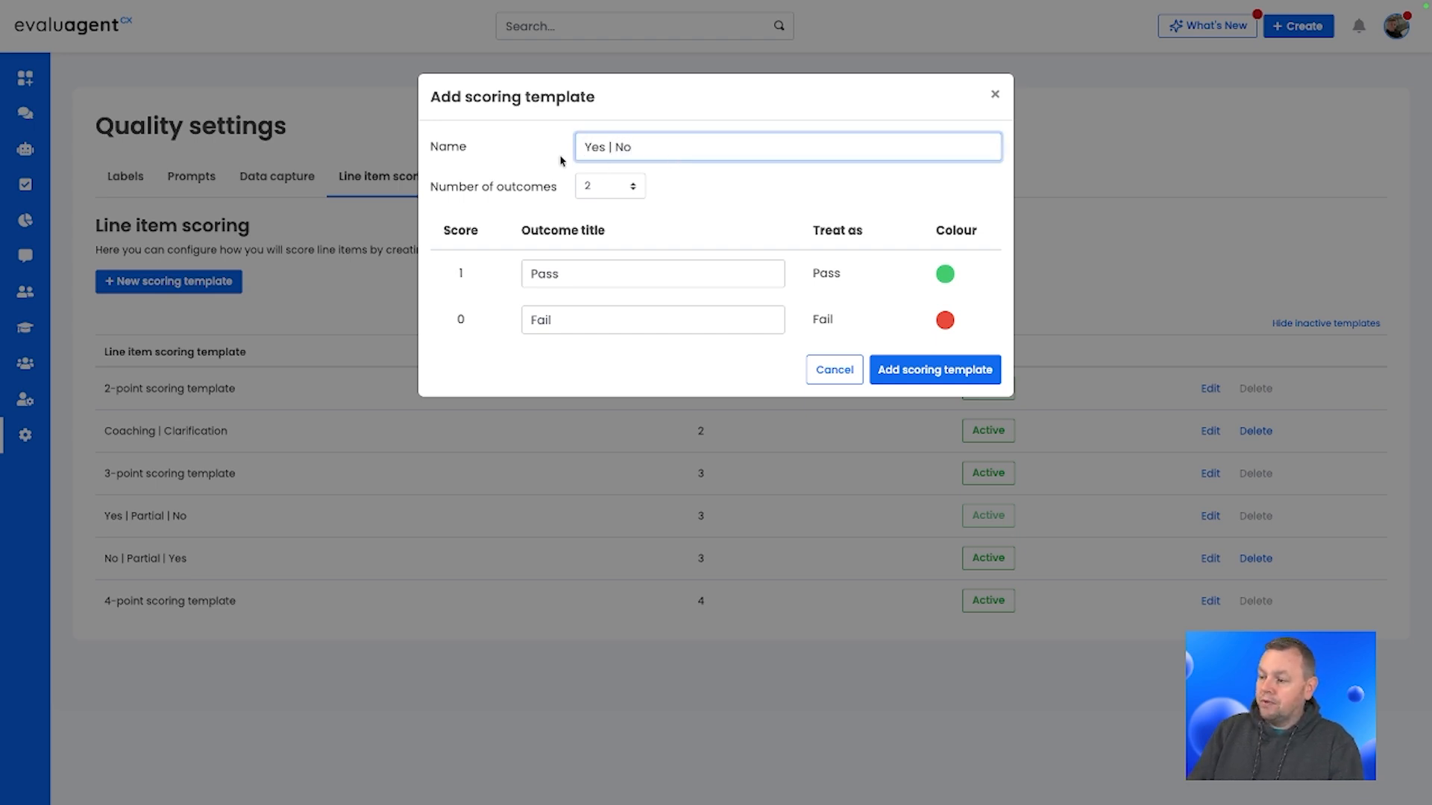
Step: Retitle the two outcomes as Yes and No and add the scoring template
double_click(543, 274)
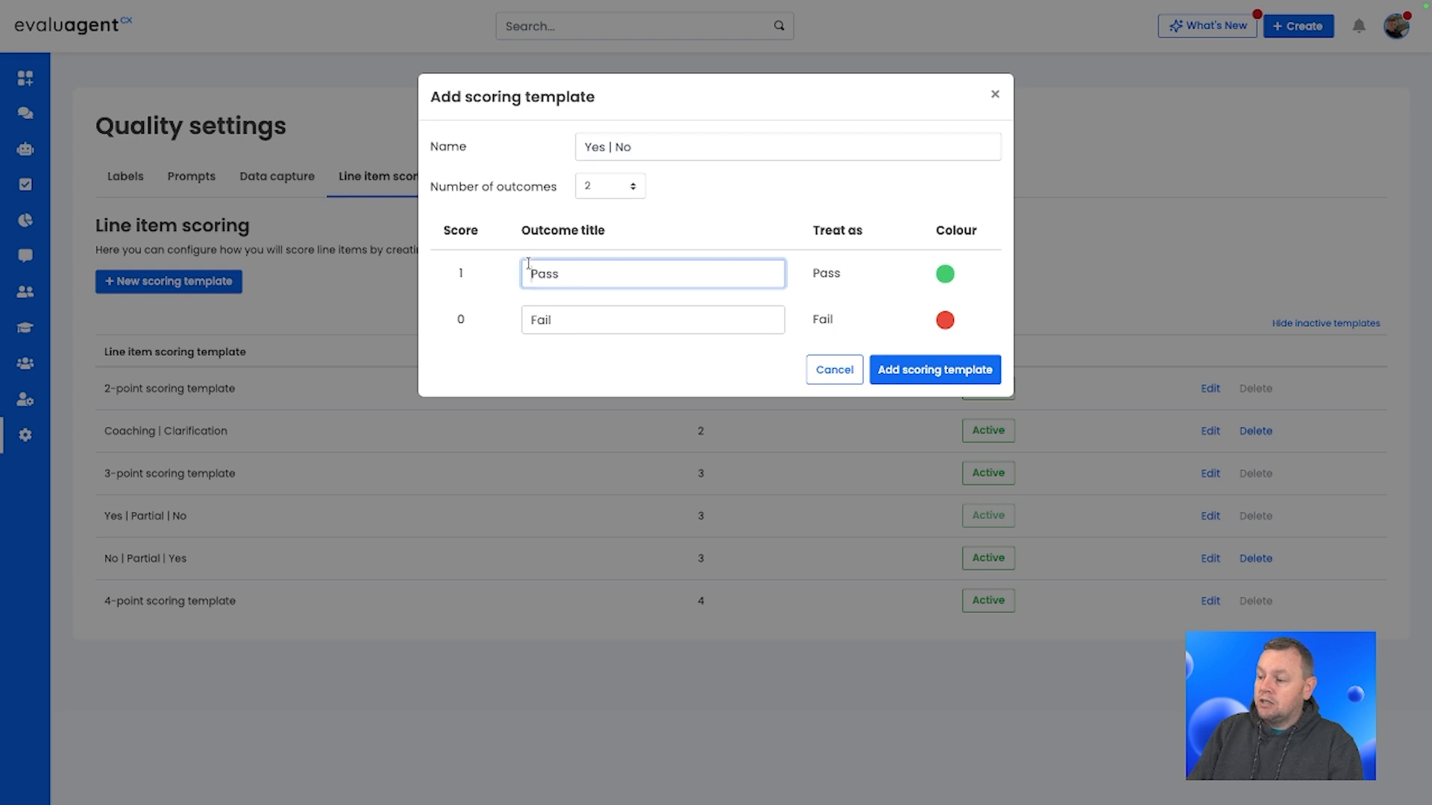
text(yes)
key(Tab)
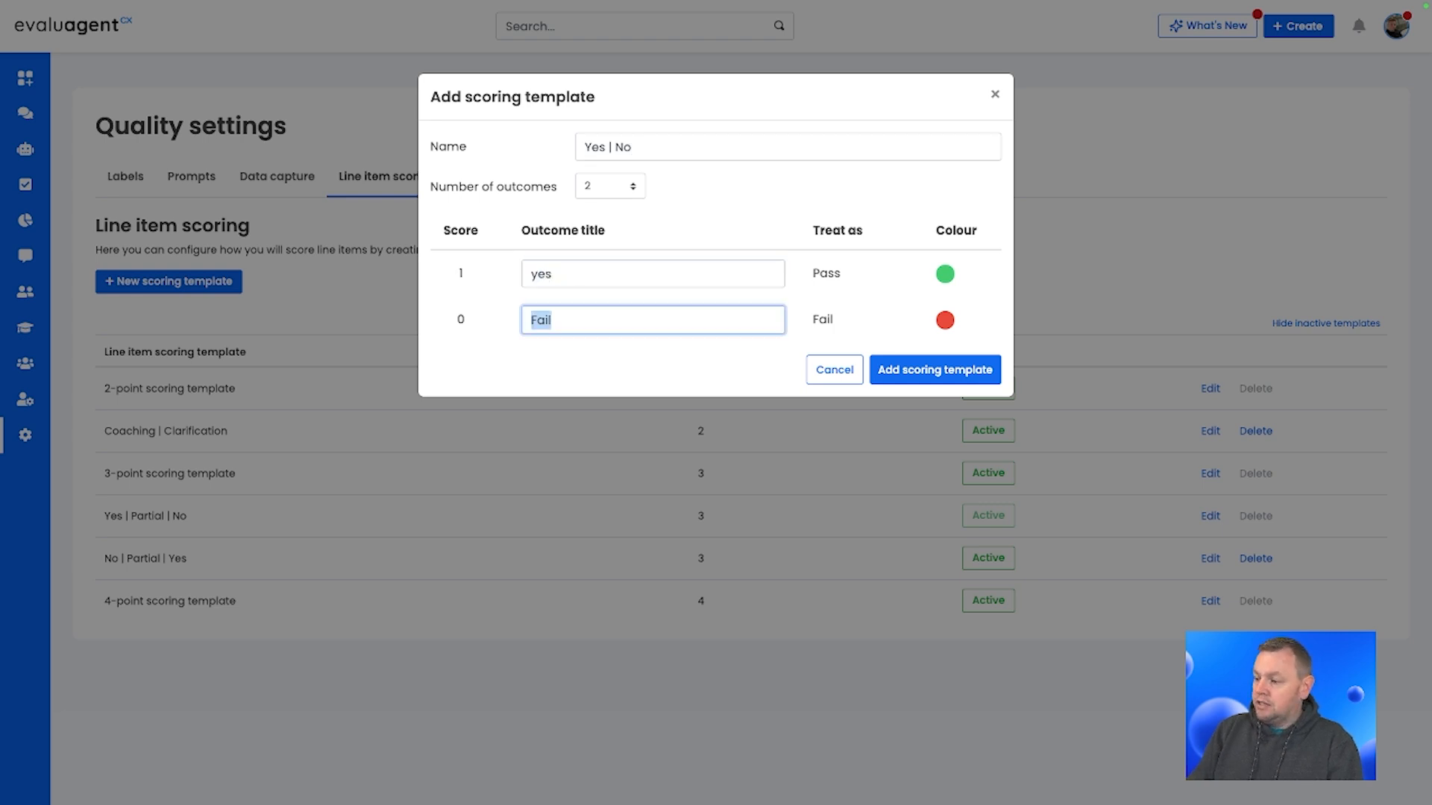
double_click(526, 281)
text(Yes)
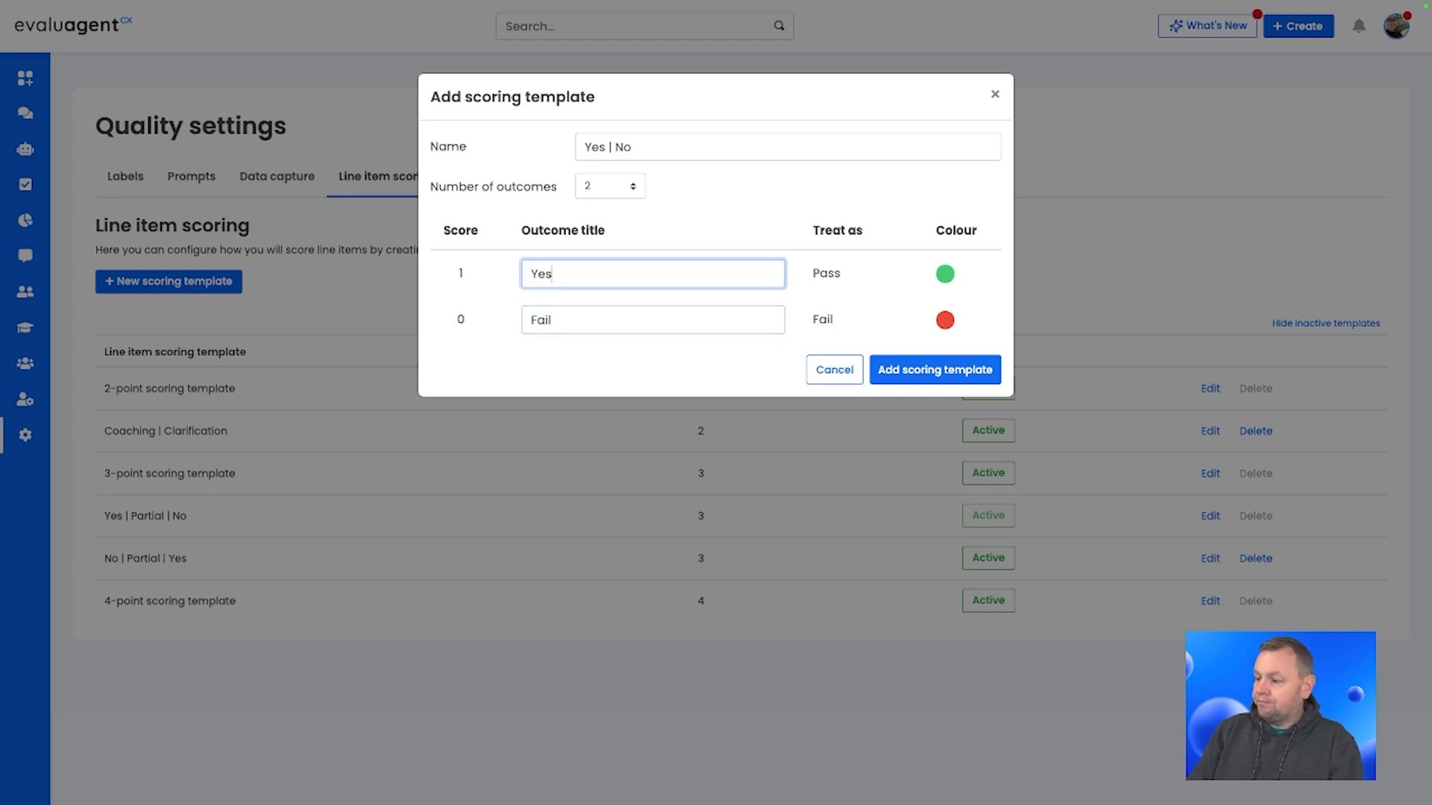
double_click(555, 322)
text(No)
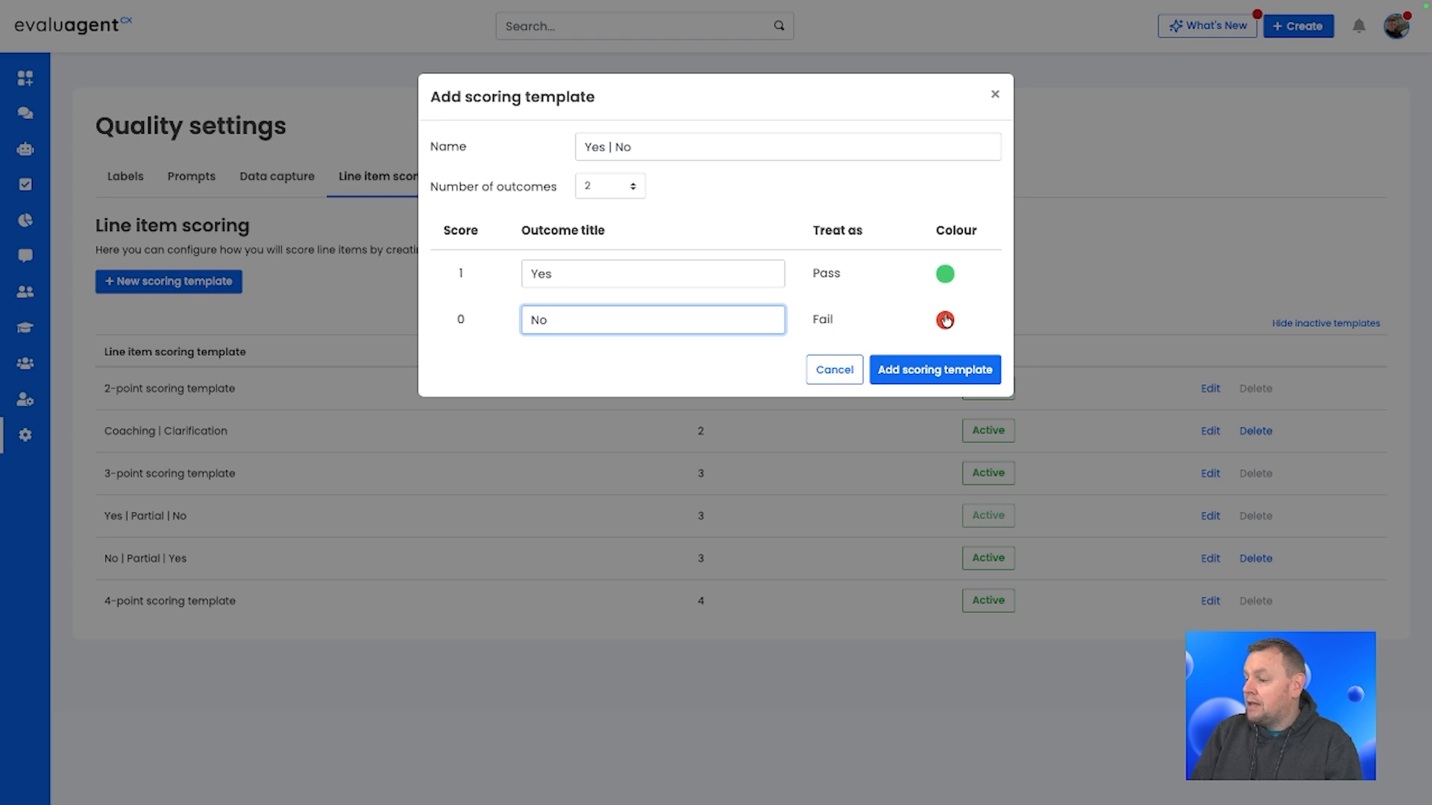
click(923, 365)
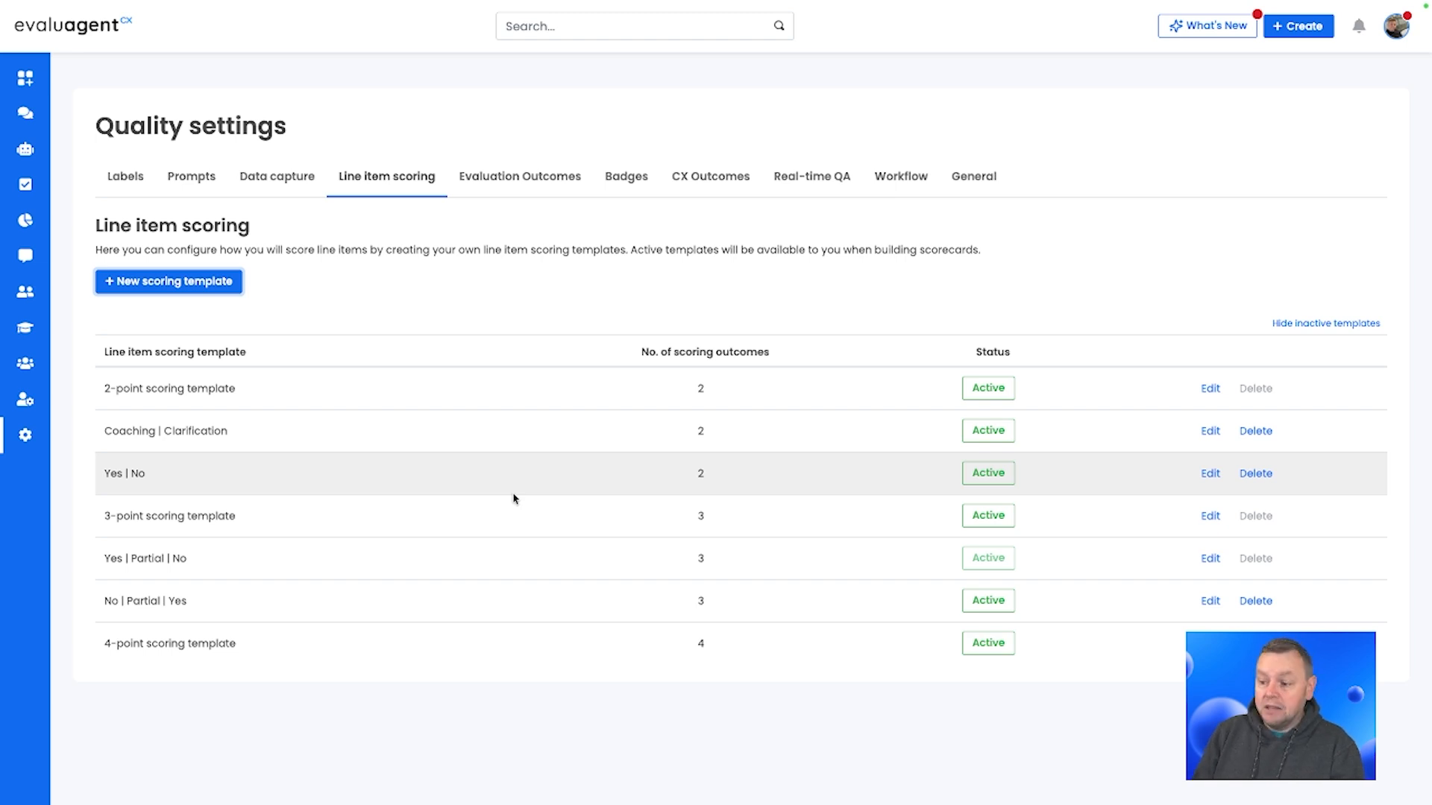
Step: Open the Manage topics page through the global search
click(454, 280)
key(slash)
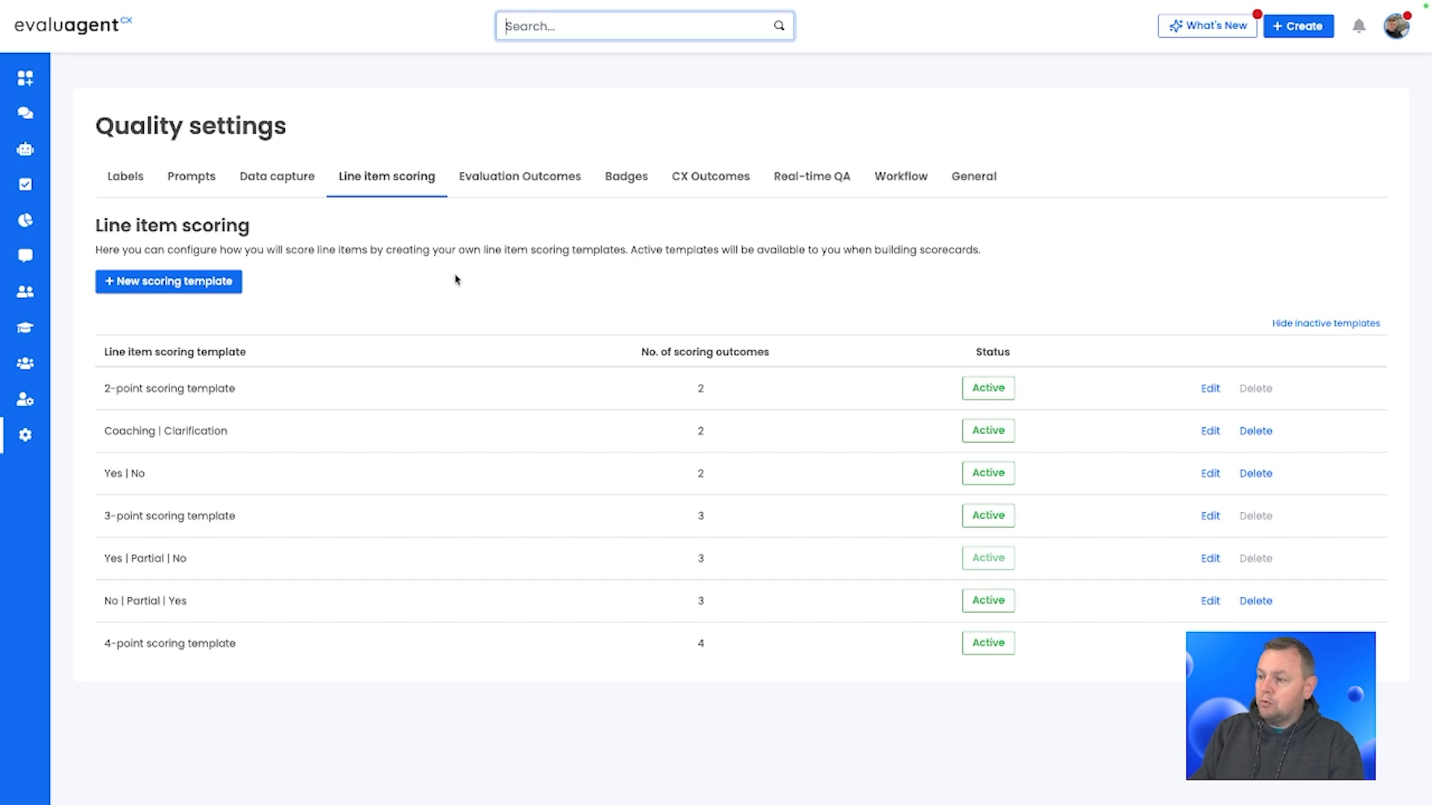
text(manag)
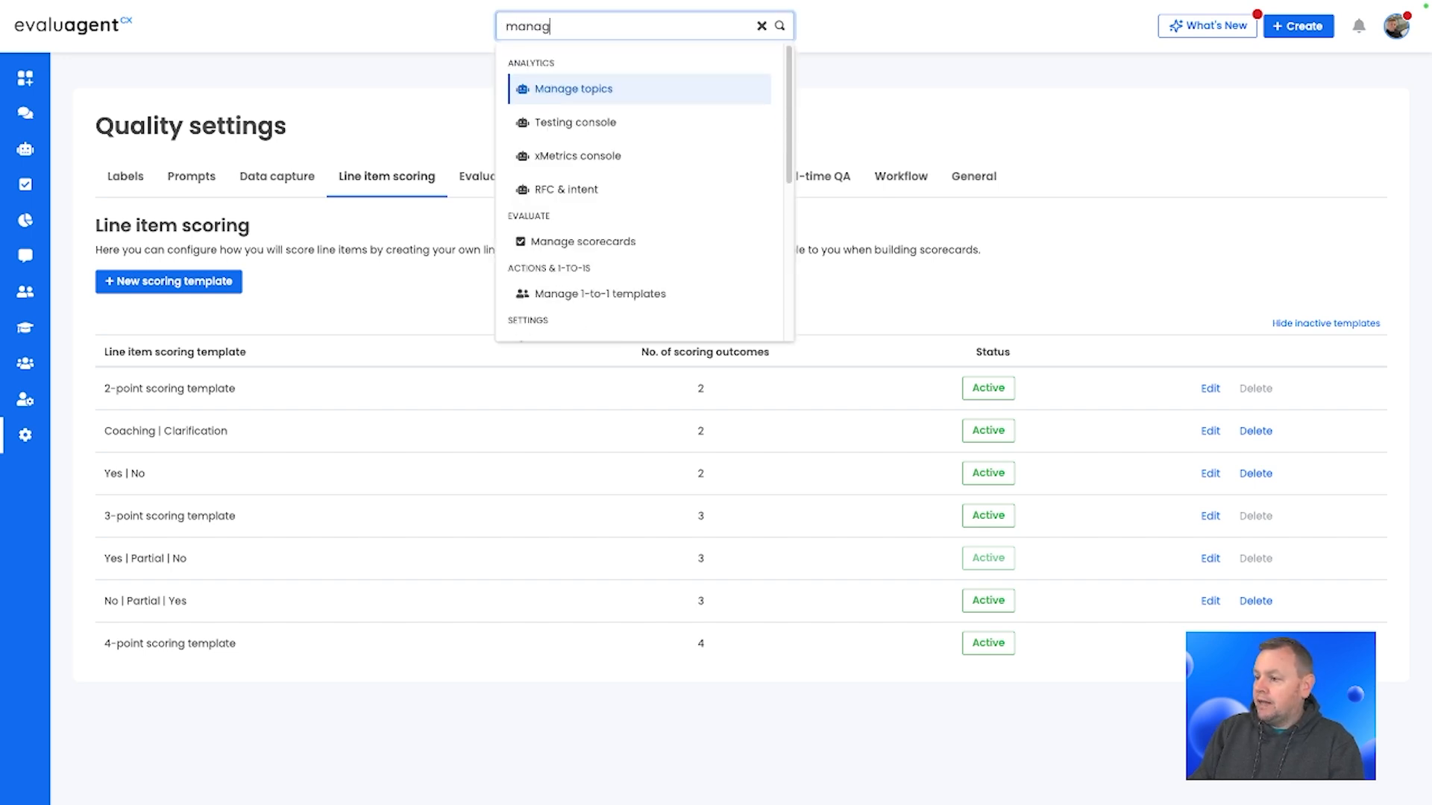
text(e topic)
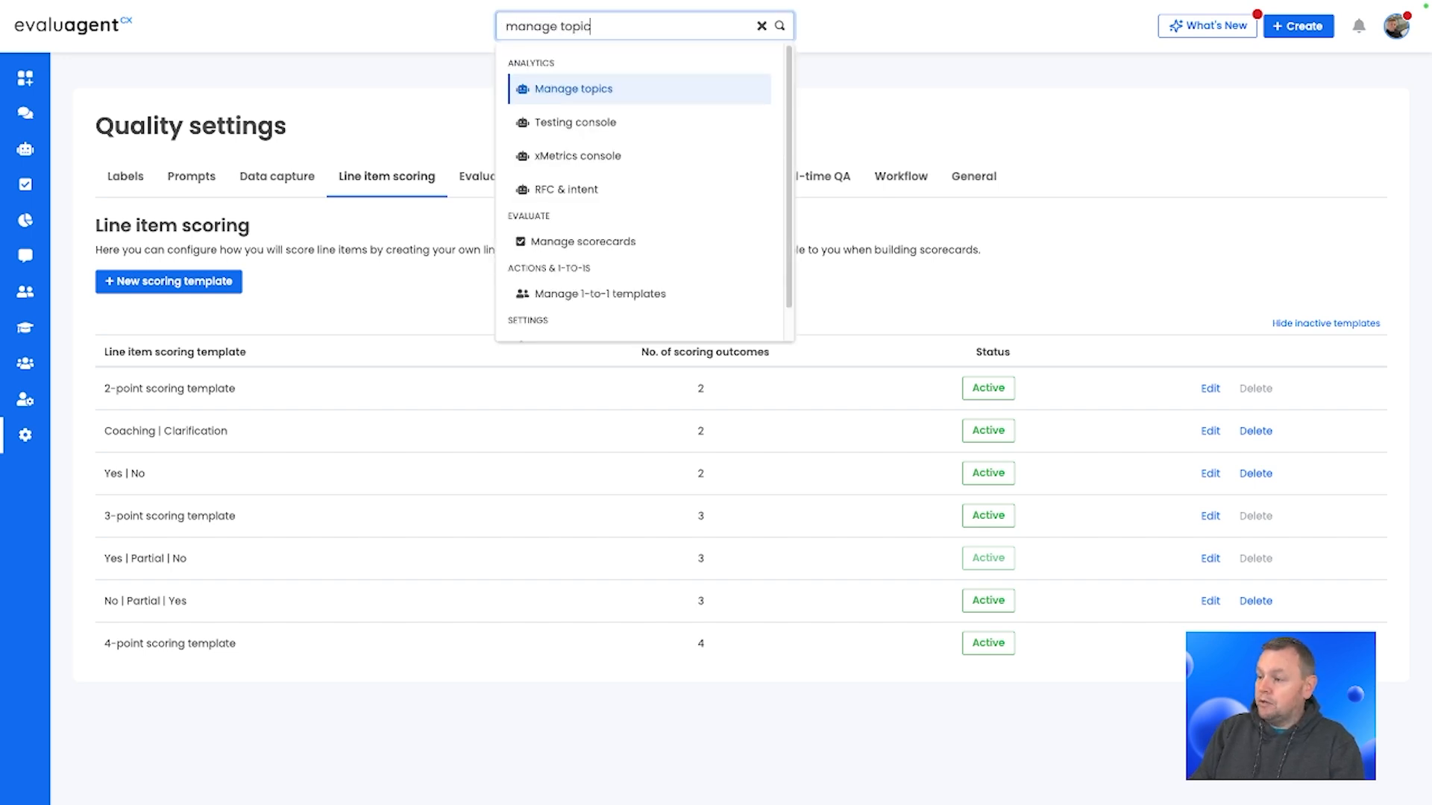
key(Return)
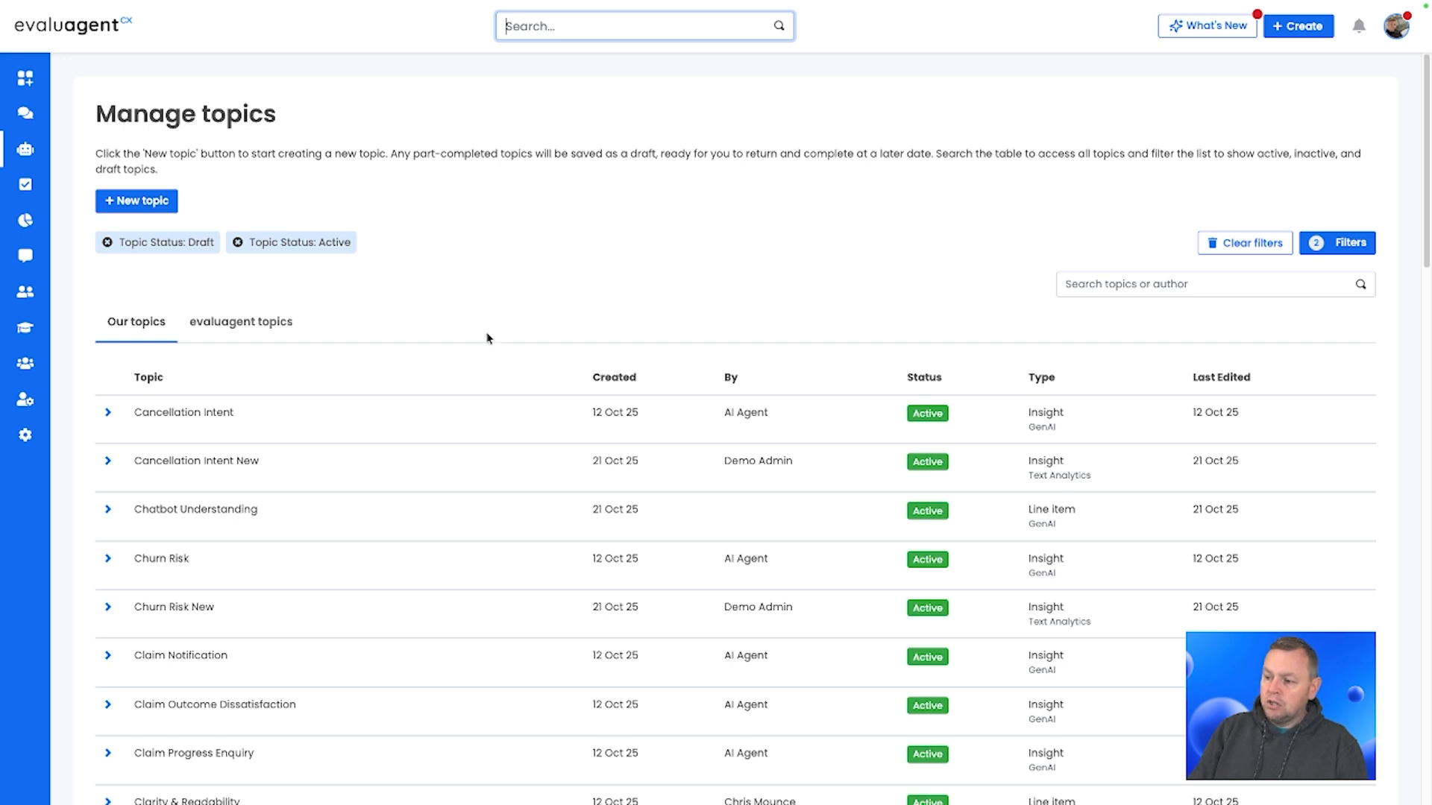
Step: Start a new topic using the GenAI technology
click(137, 203)
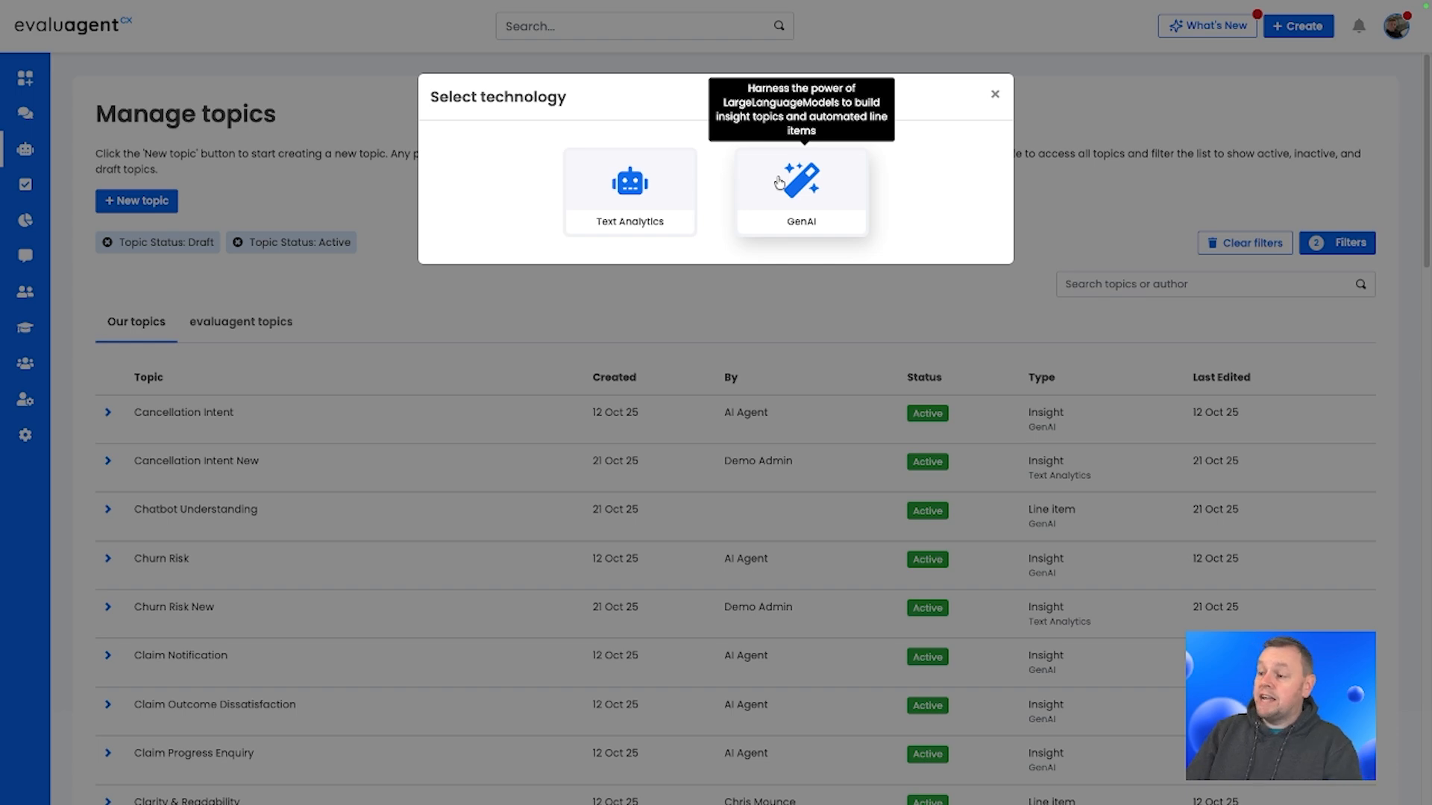
click(779, 183)
click(596, 204)
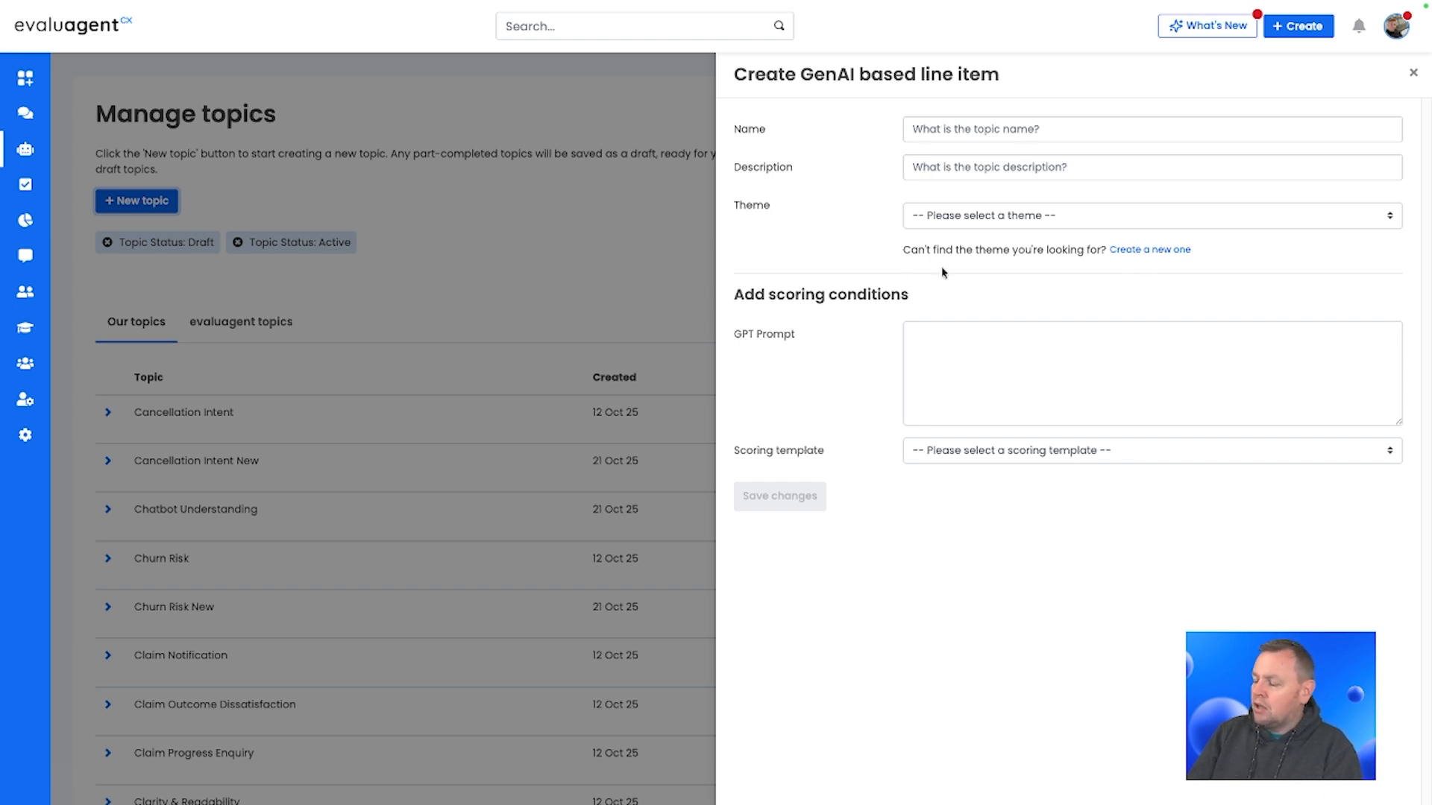
Step: Set the line item's scoring template to Yes | No and review its outcome details
click(999, 452)
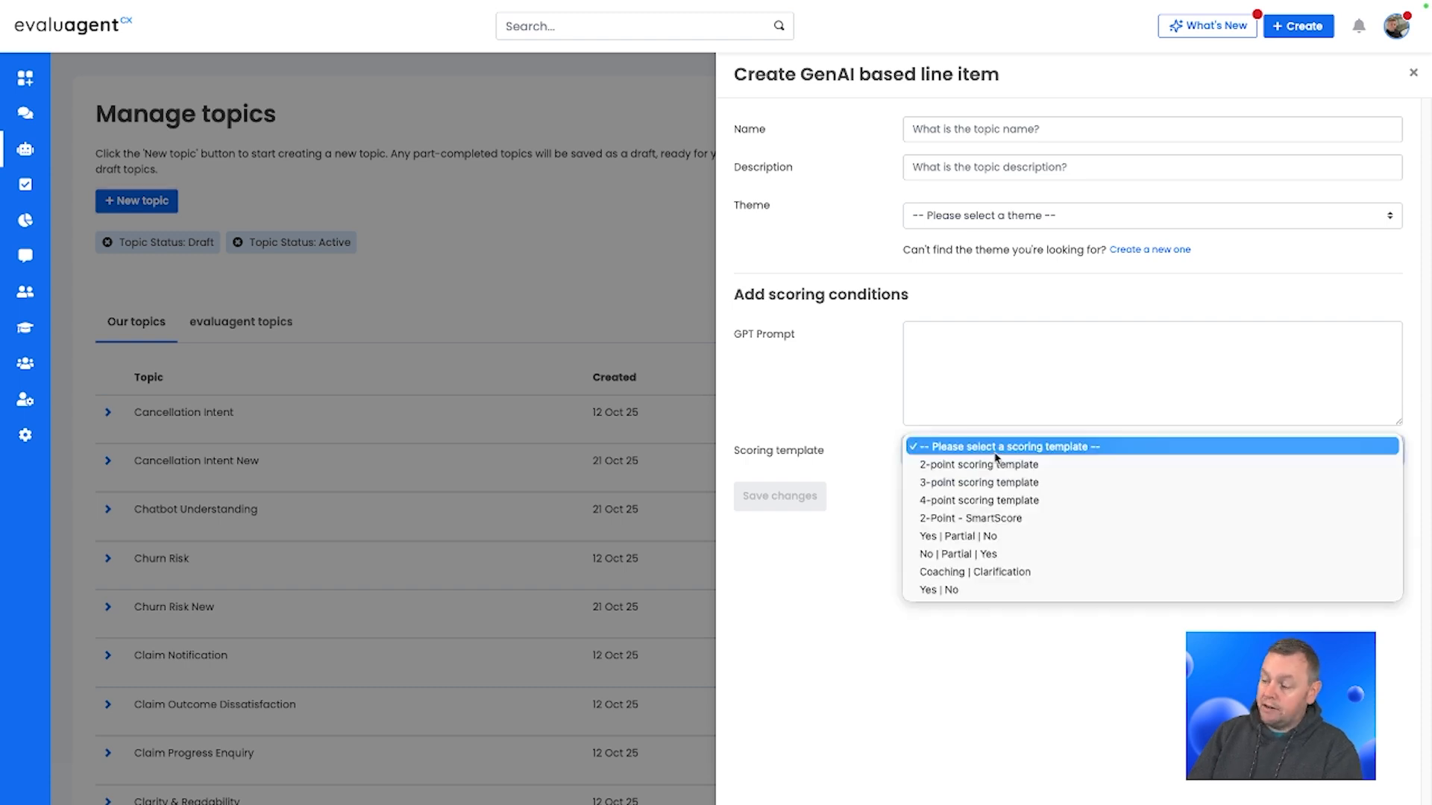
click(947, 591)
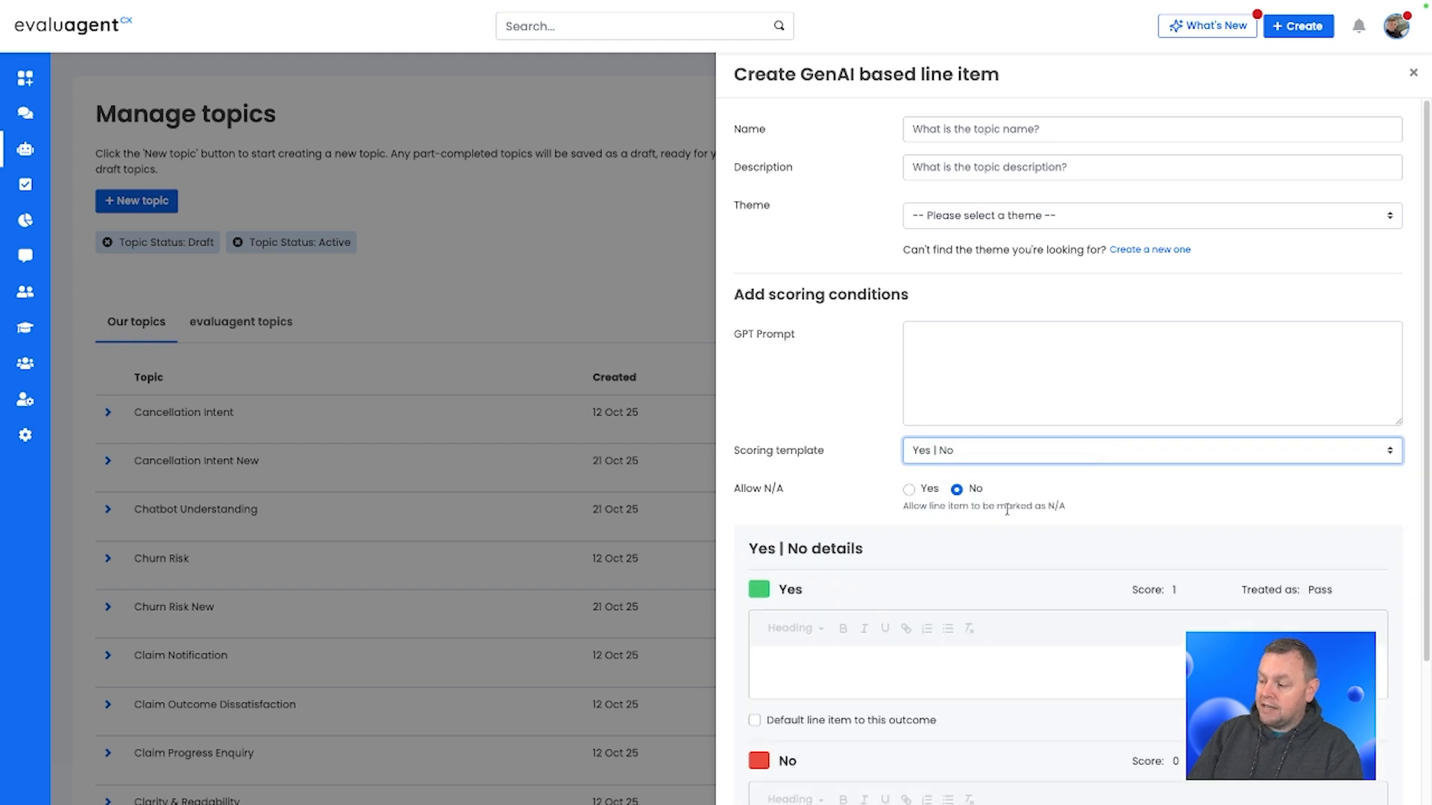
click(1115, 503)
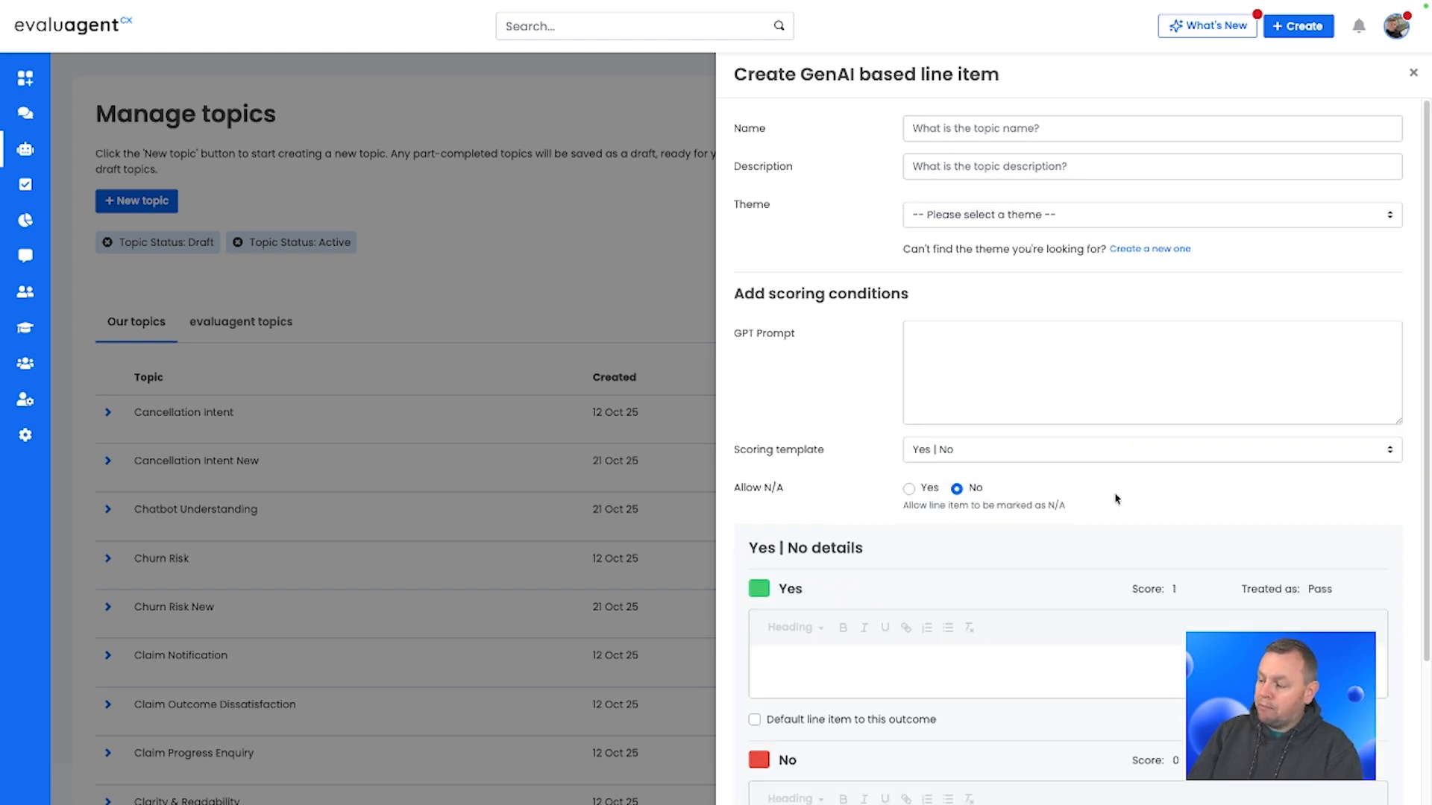
scroll(1115, 498, down, 2)
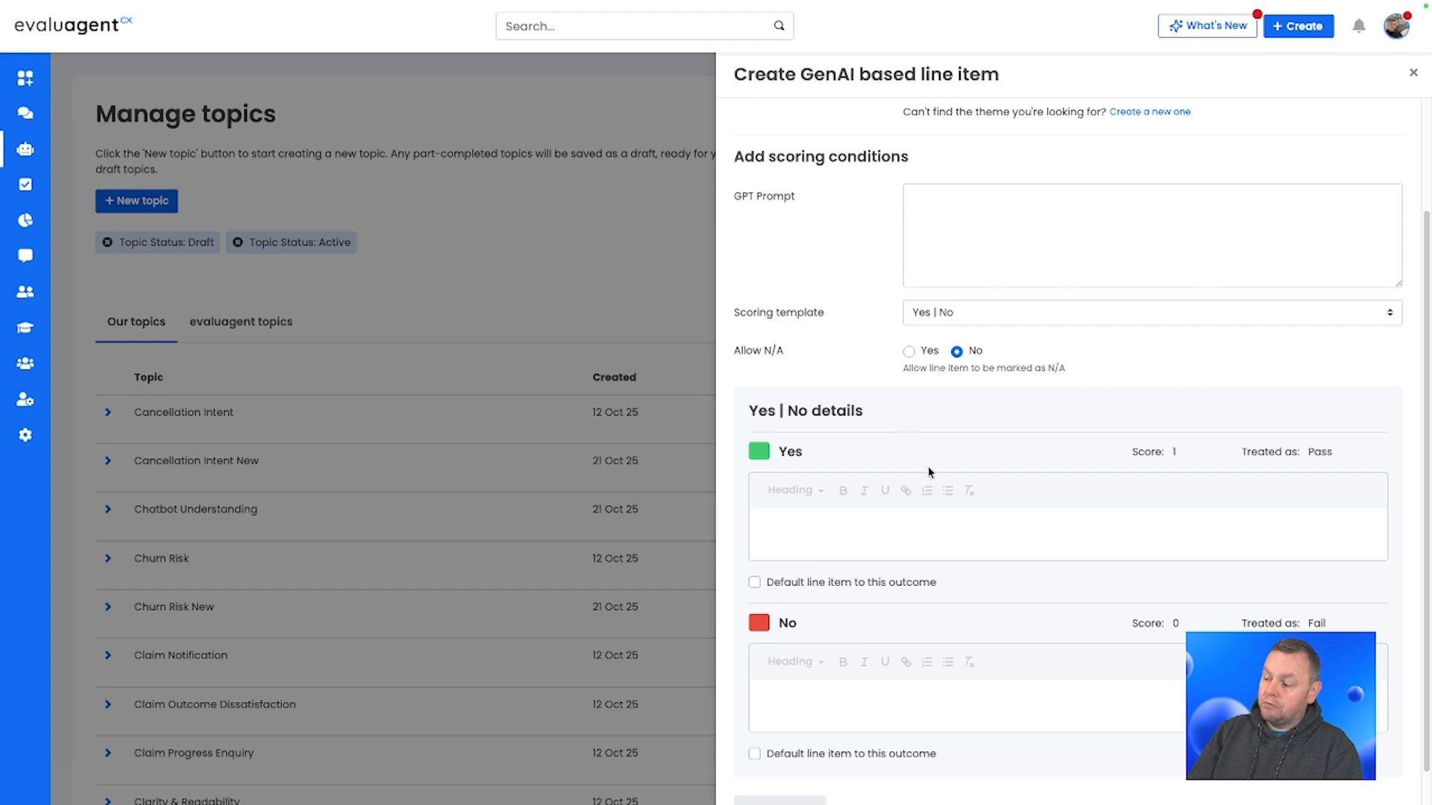
scroll(927, 467, down, 1)
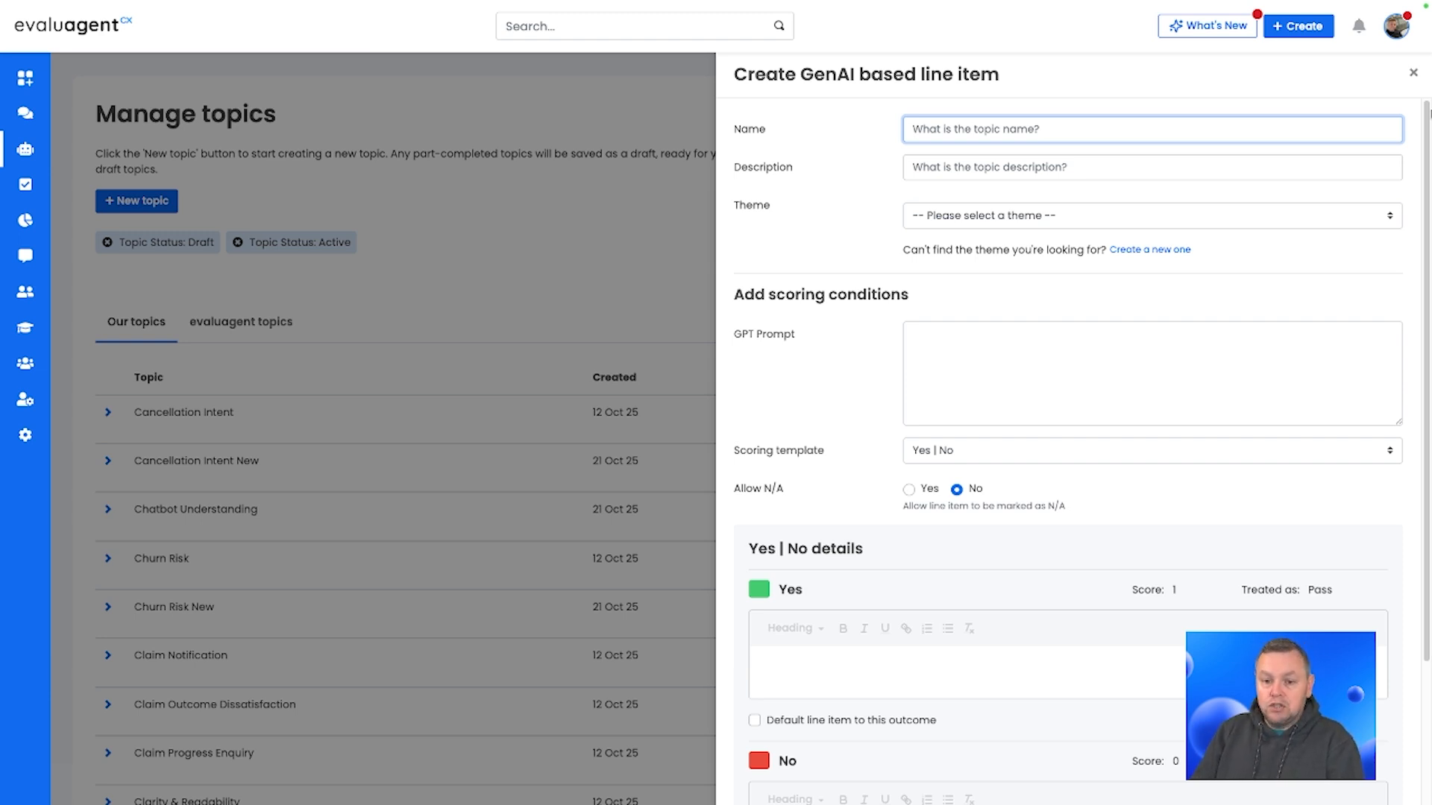
Step: Name the line item 'Did the agent handle customer objections positively?'
text(Did the agent)
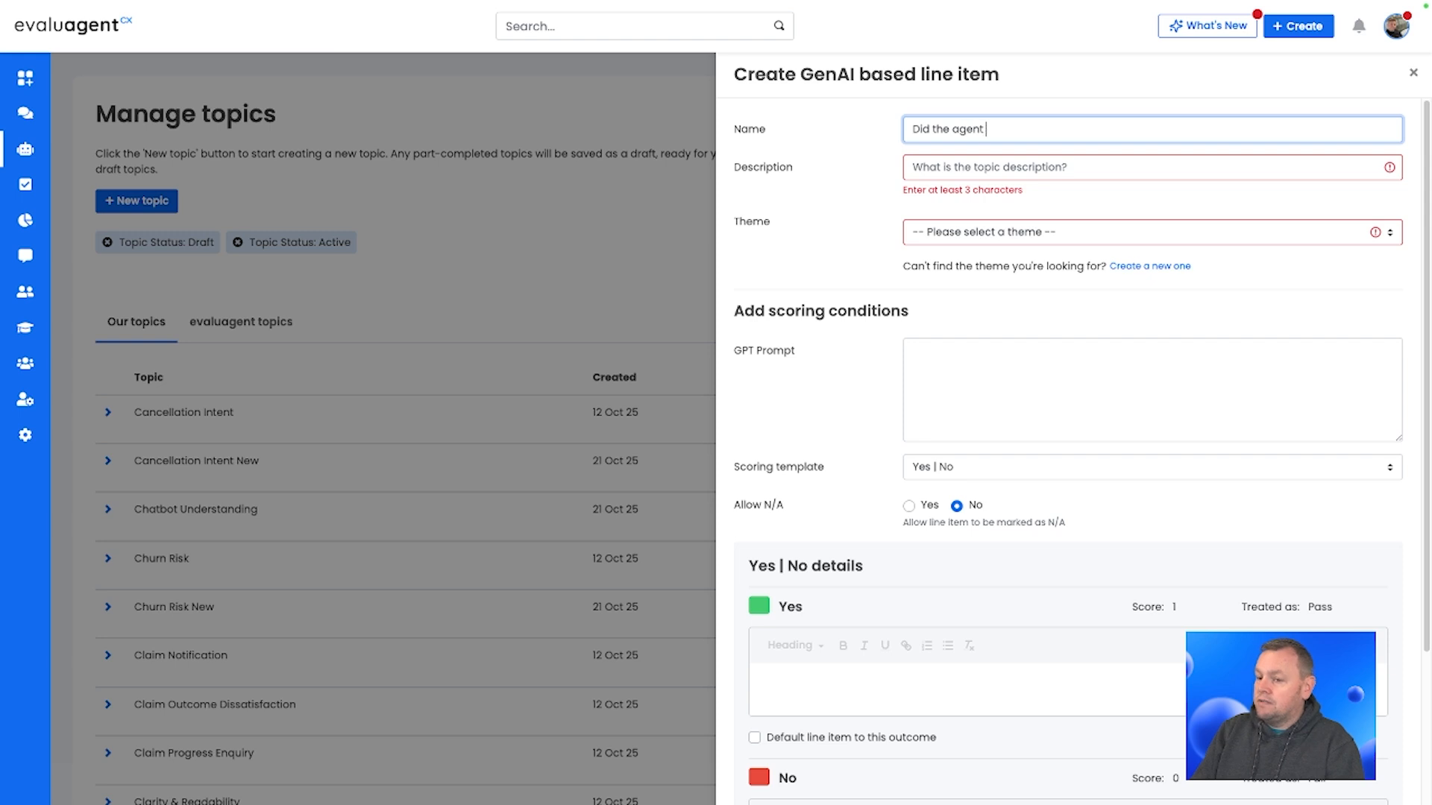
text( handle cu)
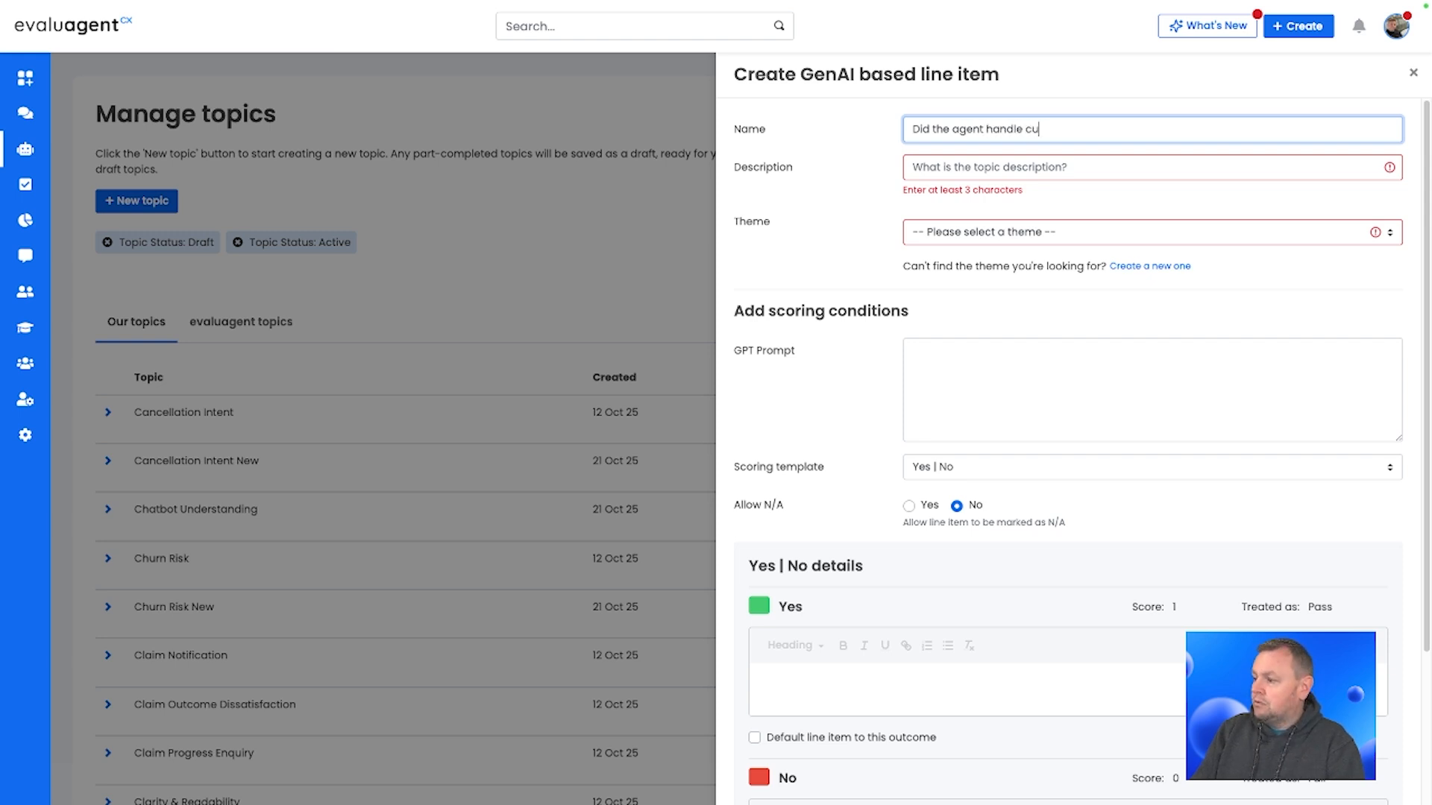
text(stomer objectio)
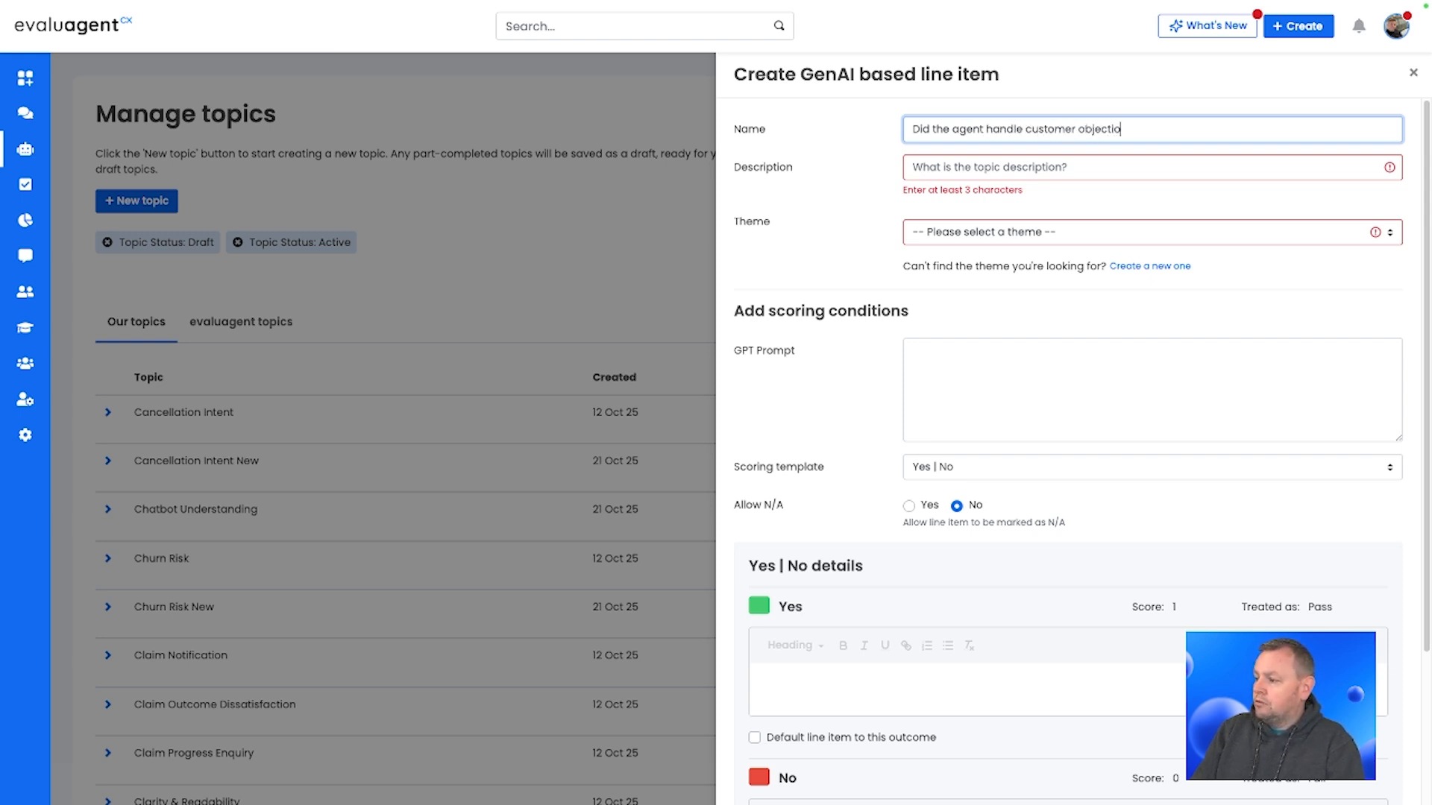
text(ns positively?)
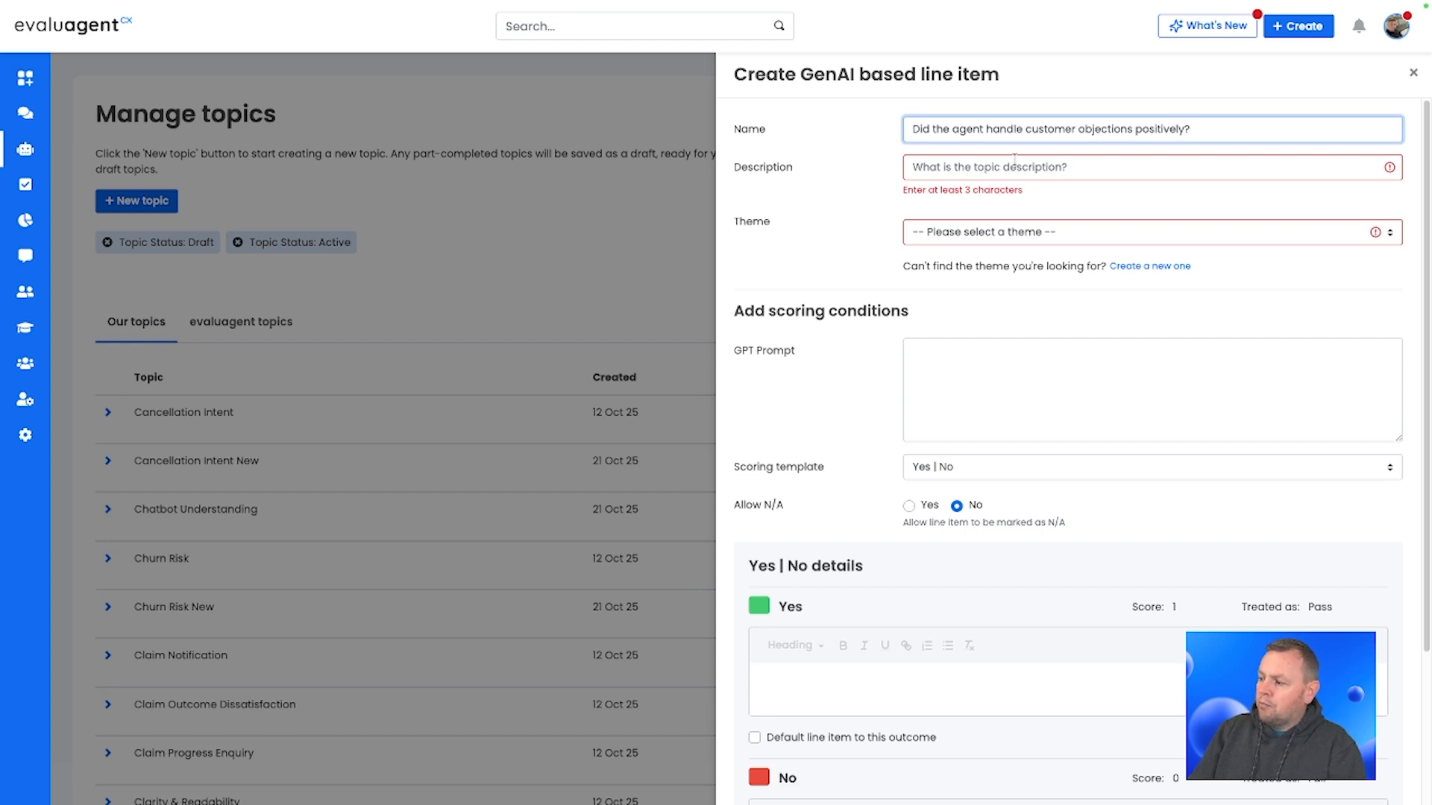
Step: Enter the description 'Objection handling' and select the Agent Behaviour theme
key(Tab)
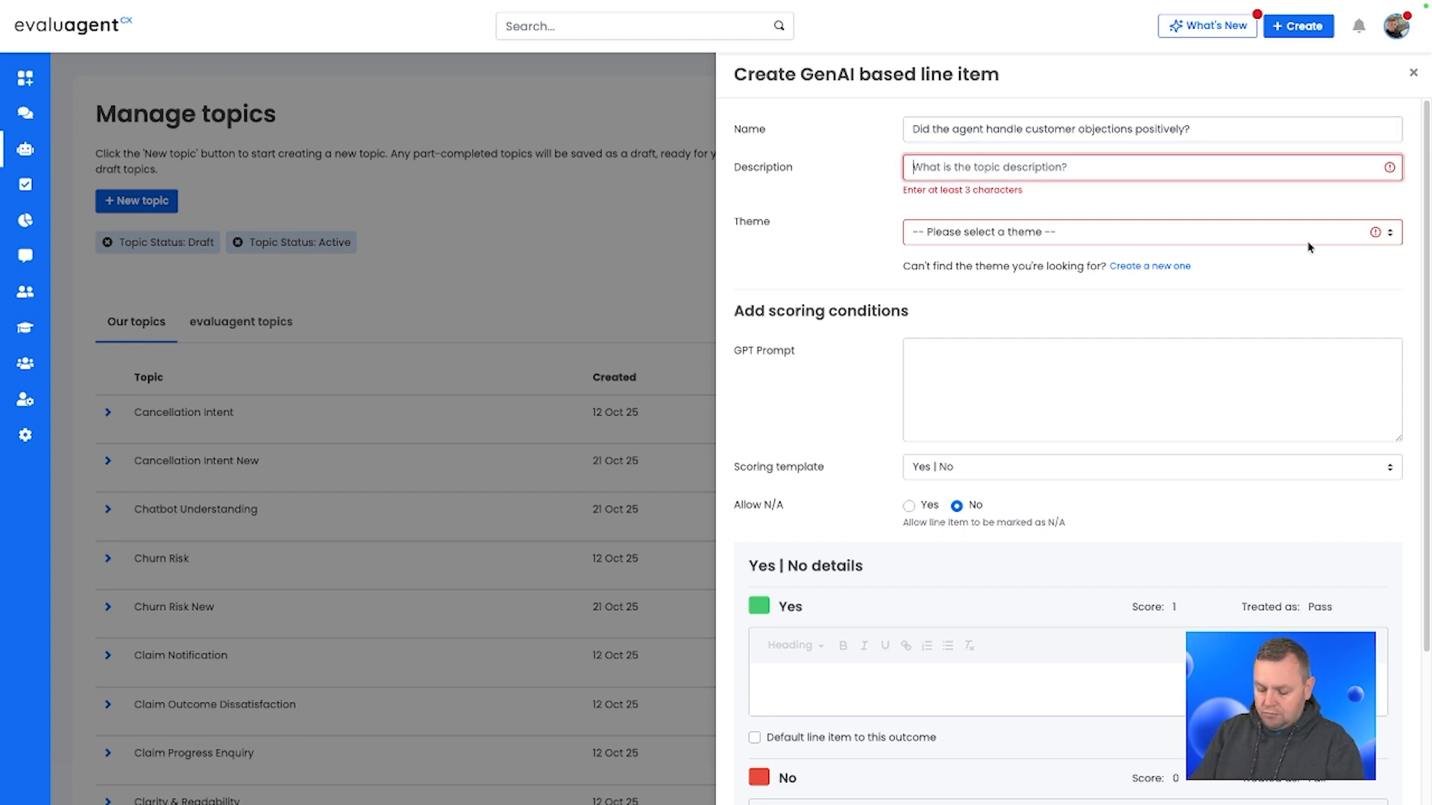
text(O)
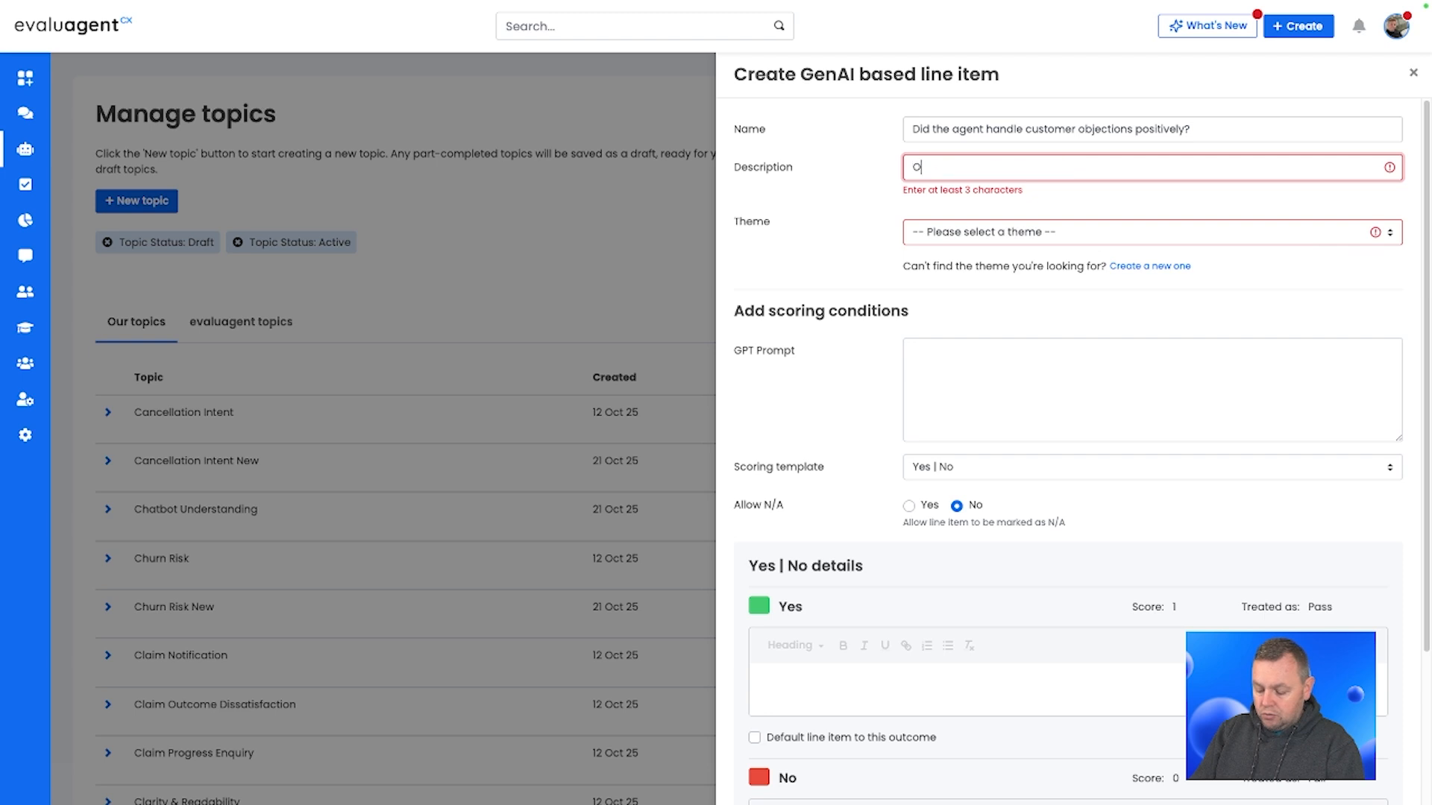
text(bjection handling)
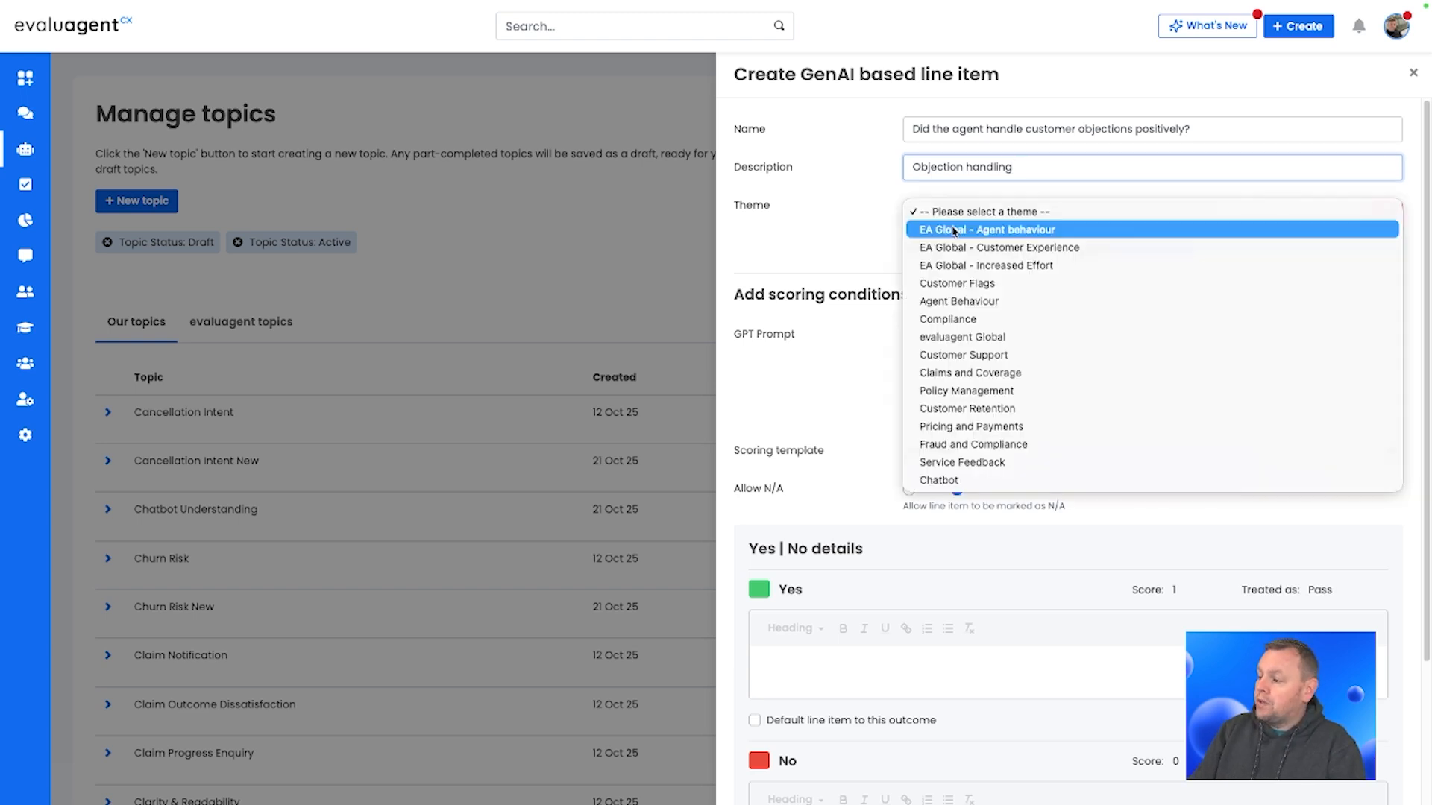
click(954, 214)
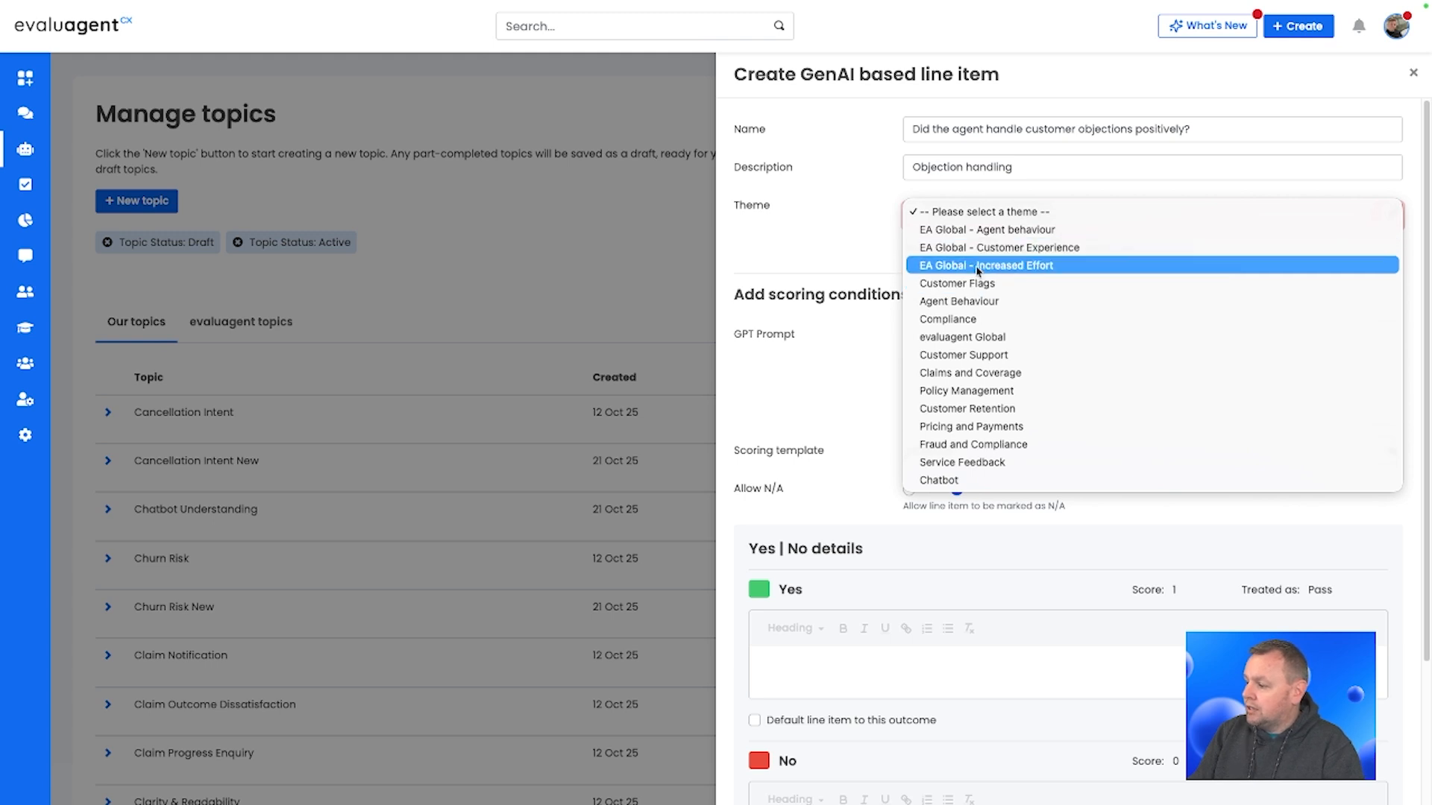
click(970, 303)
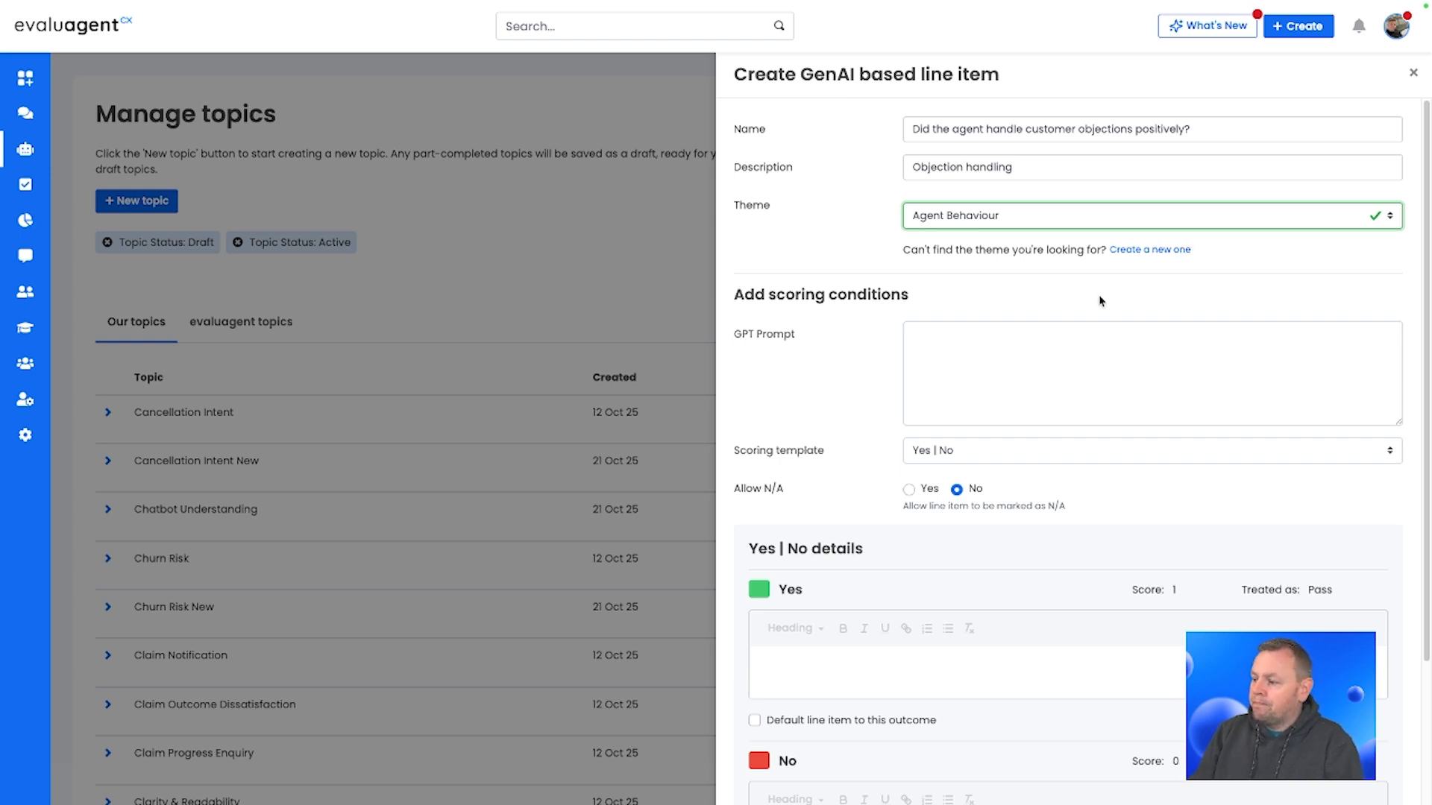
Step: Enter the GPT prompt 'Assess whether the agent handles customer objections positively.'
click(1020, 372)
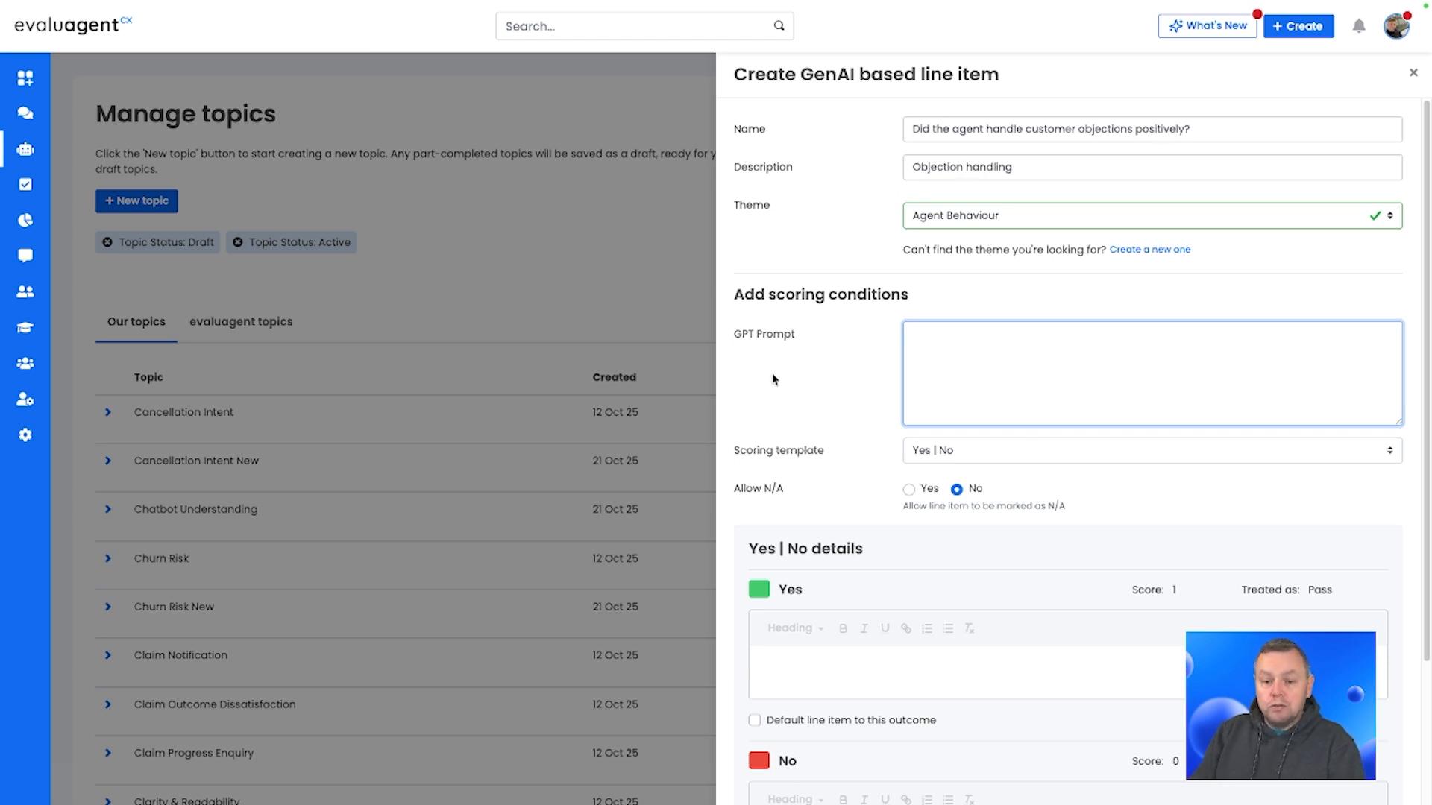
text(Assess )
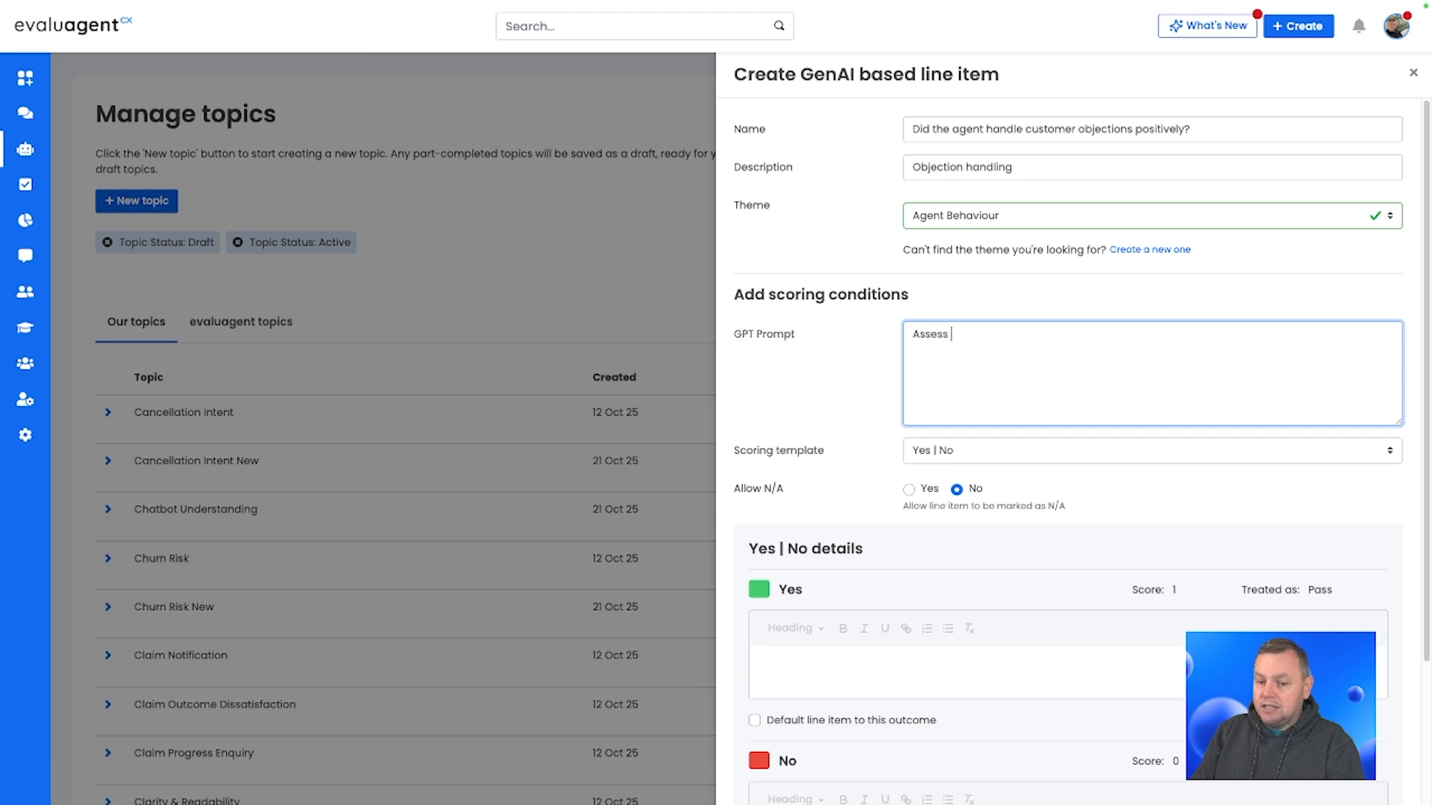
text(hether the )
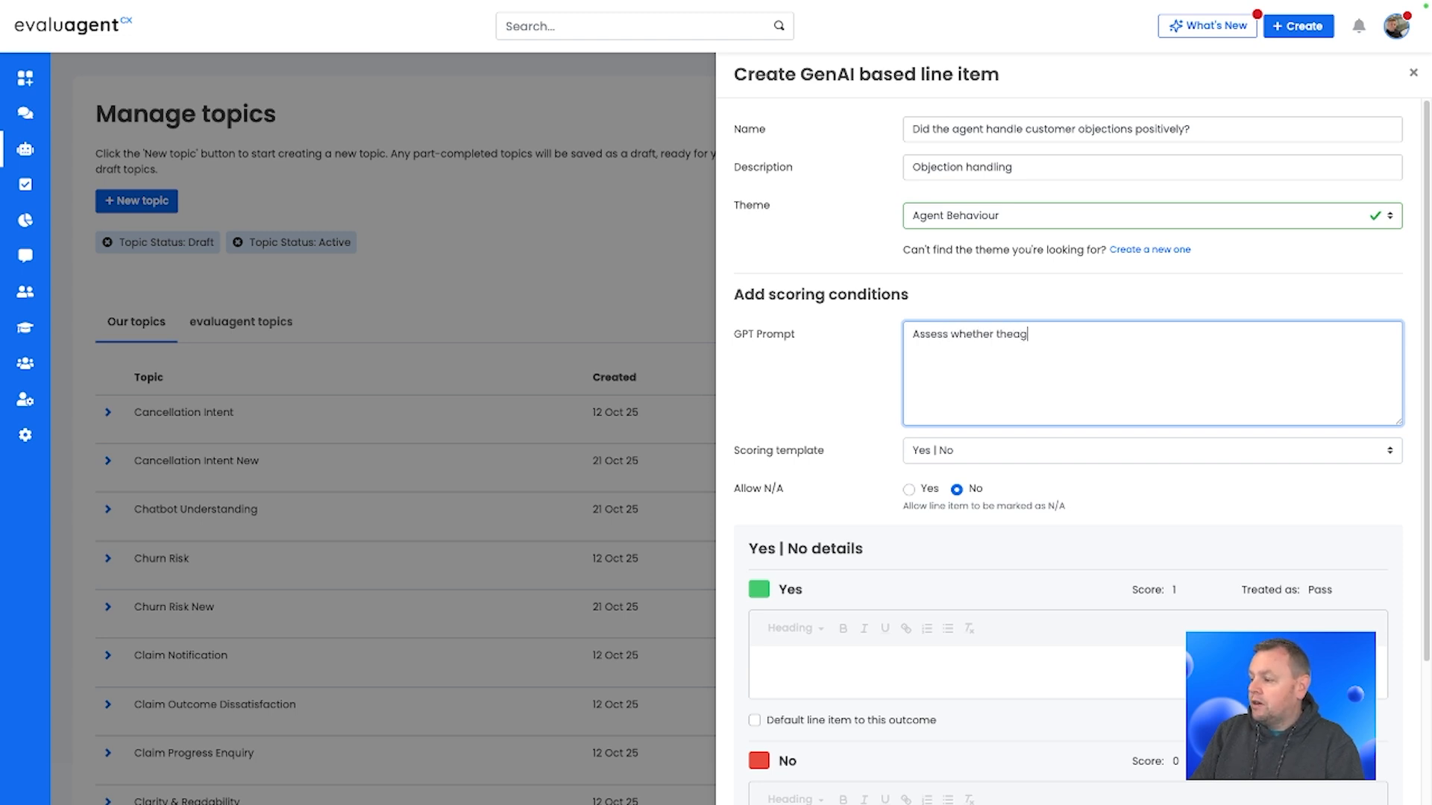
text(agent ha)
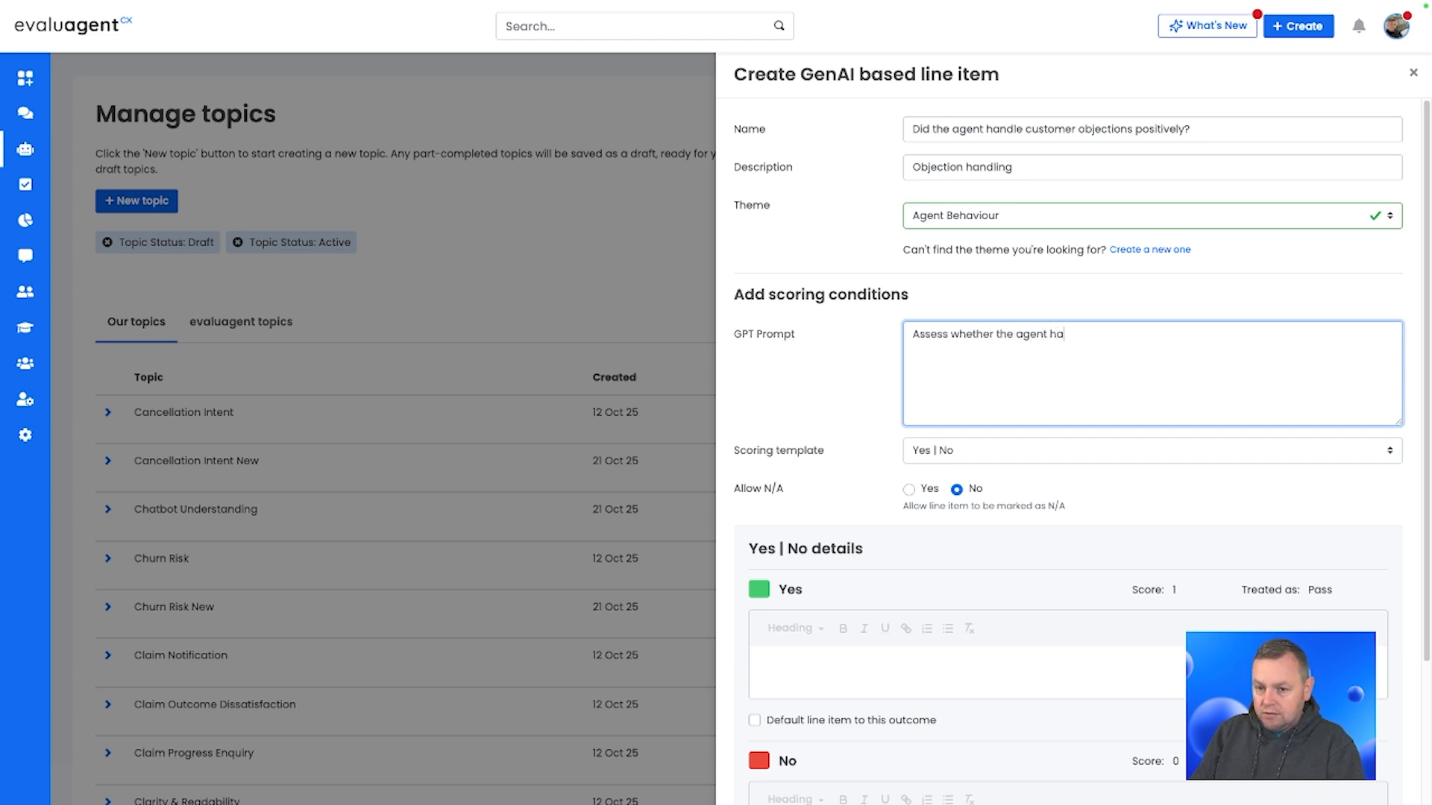
text(ndless)
key(BackSpace)
key(BackSpace)
key(BackSpace)
text(cus)
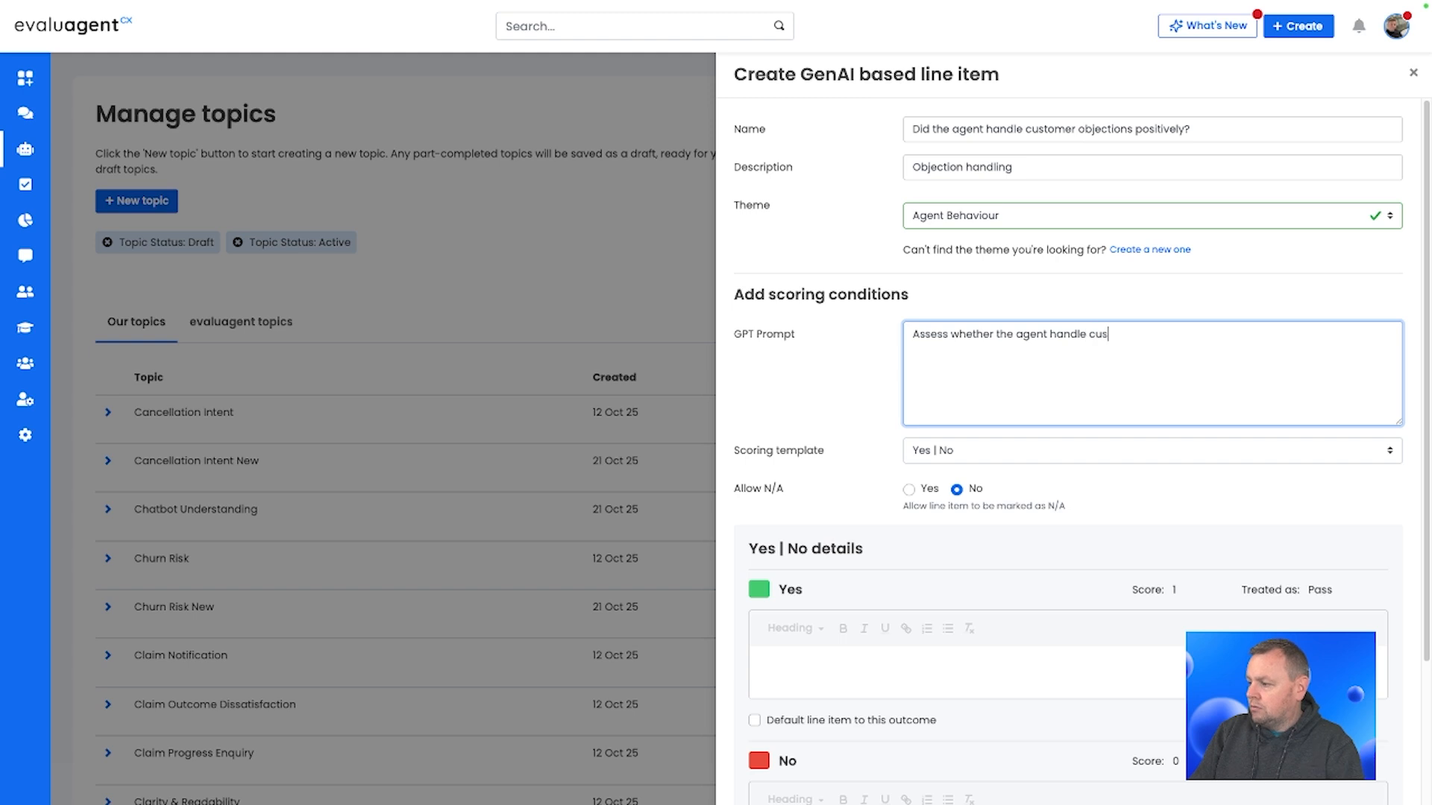
key(BackSpace)
key(BackSpace)
key(BackSpace)
text(s customer objecti)
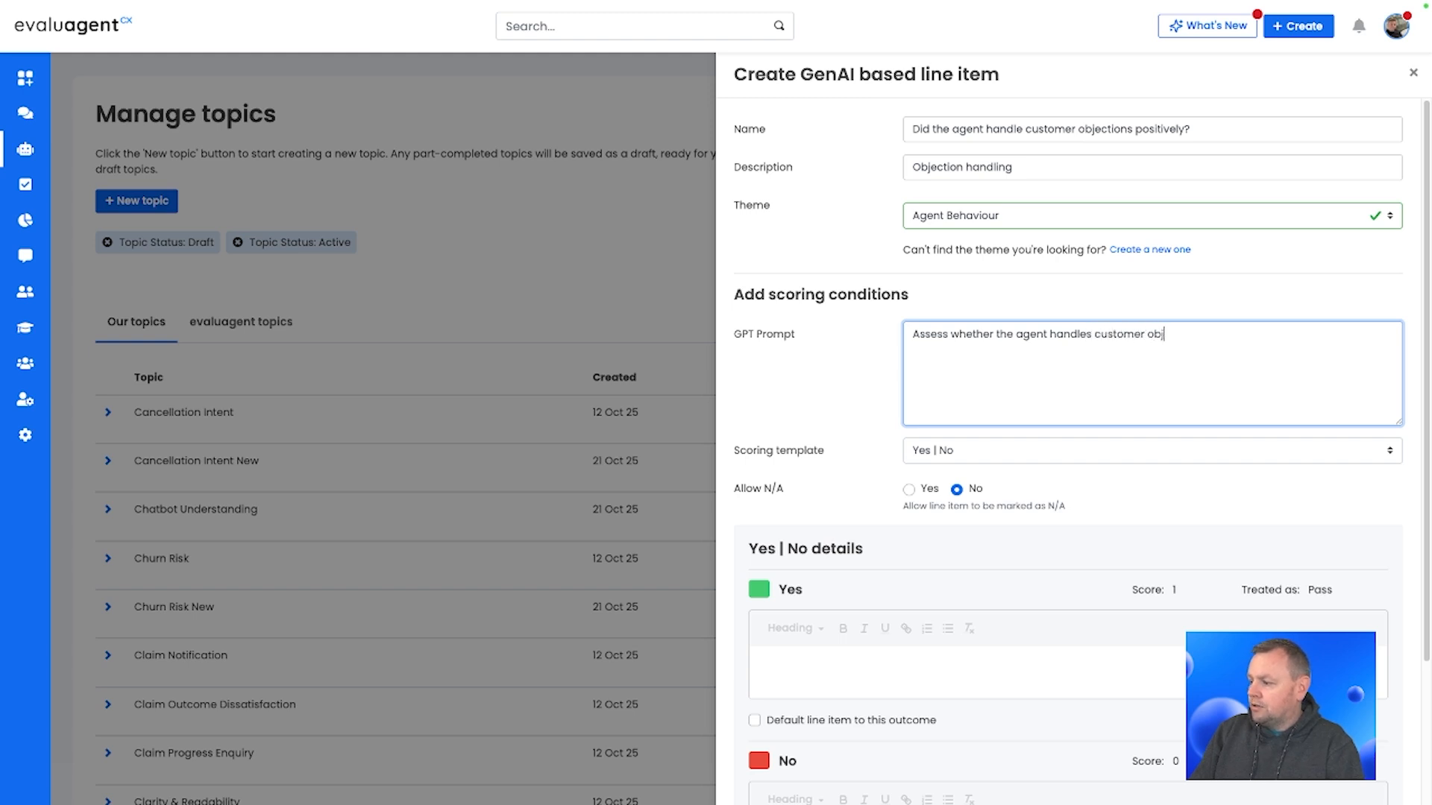
text(ons pos)
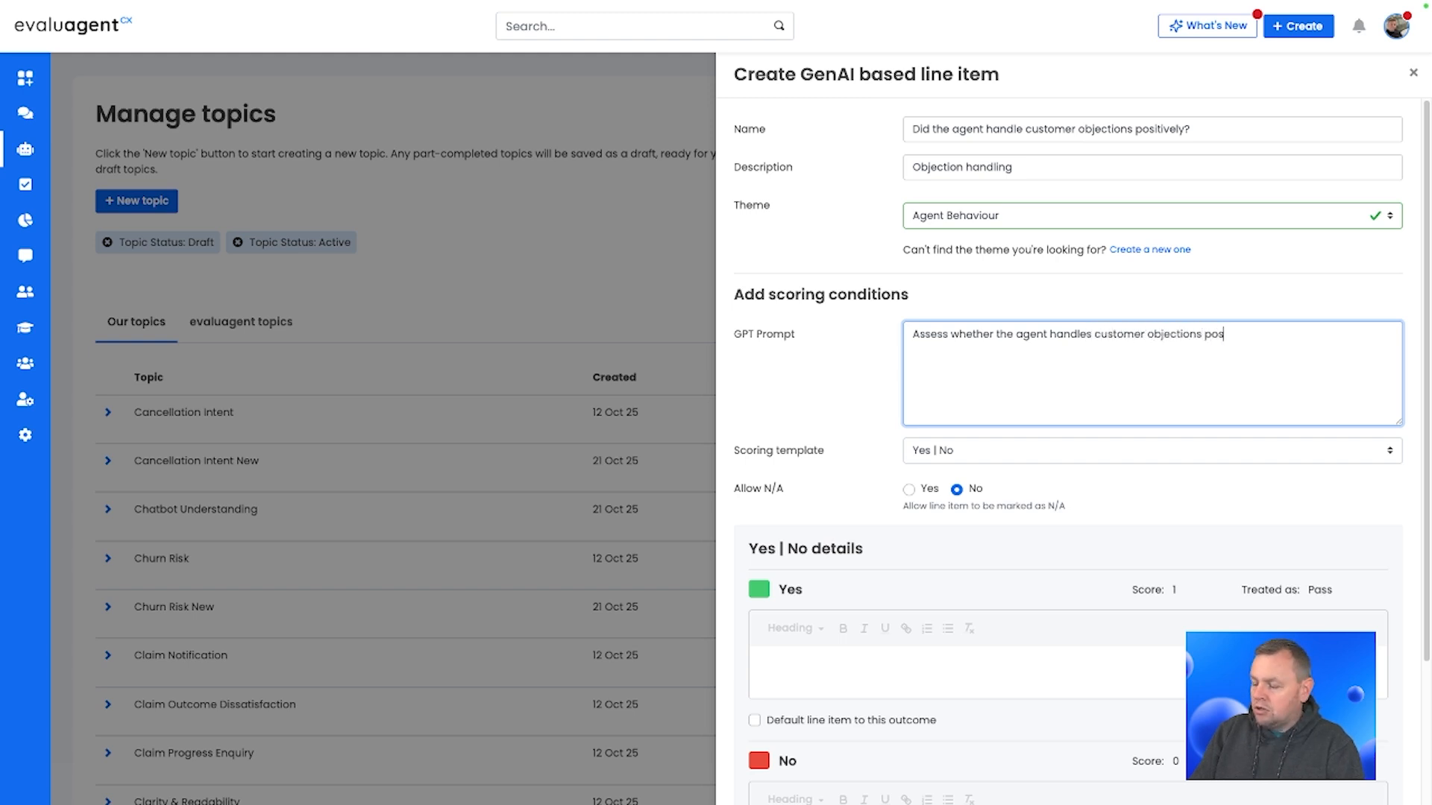
text(itively.)
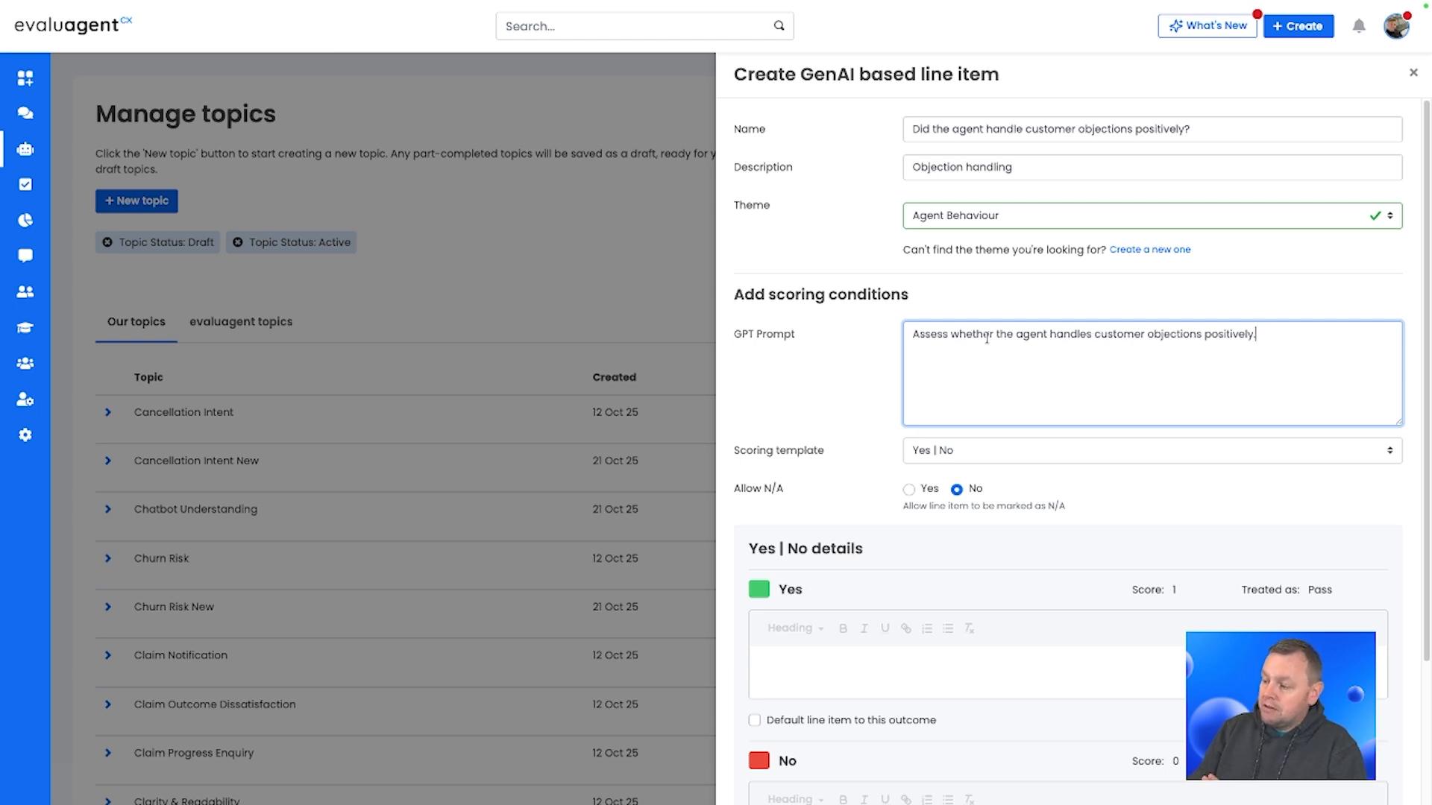
Step: Allow the line item to be marked as N/A
scroll(927, 455, down, 1)
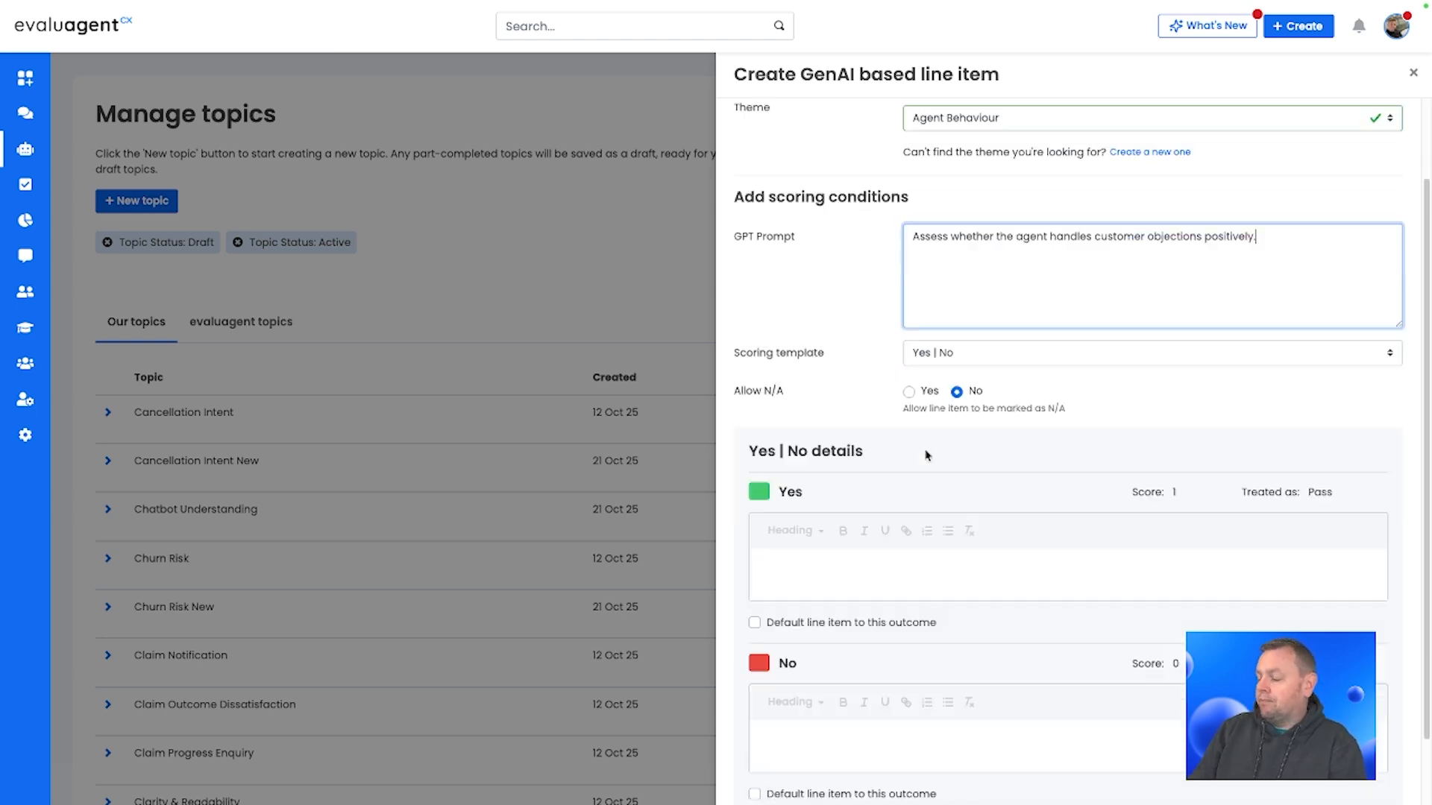
scroll(927, 455, down, 1)
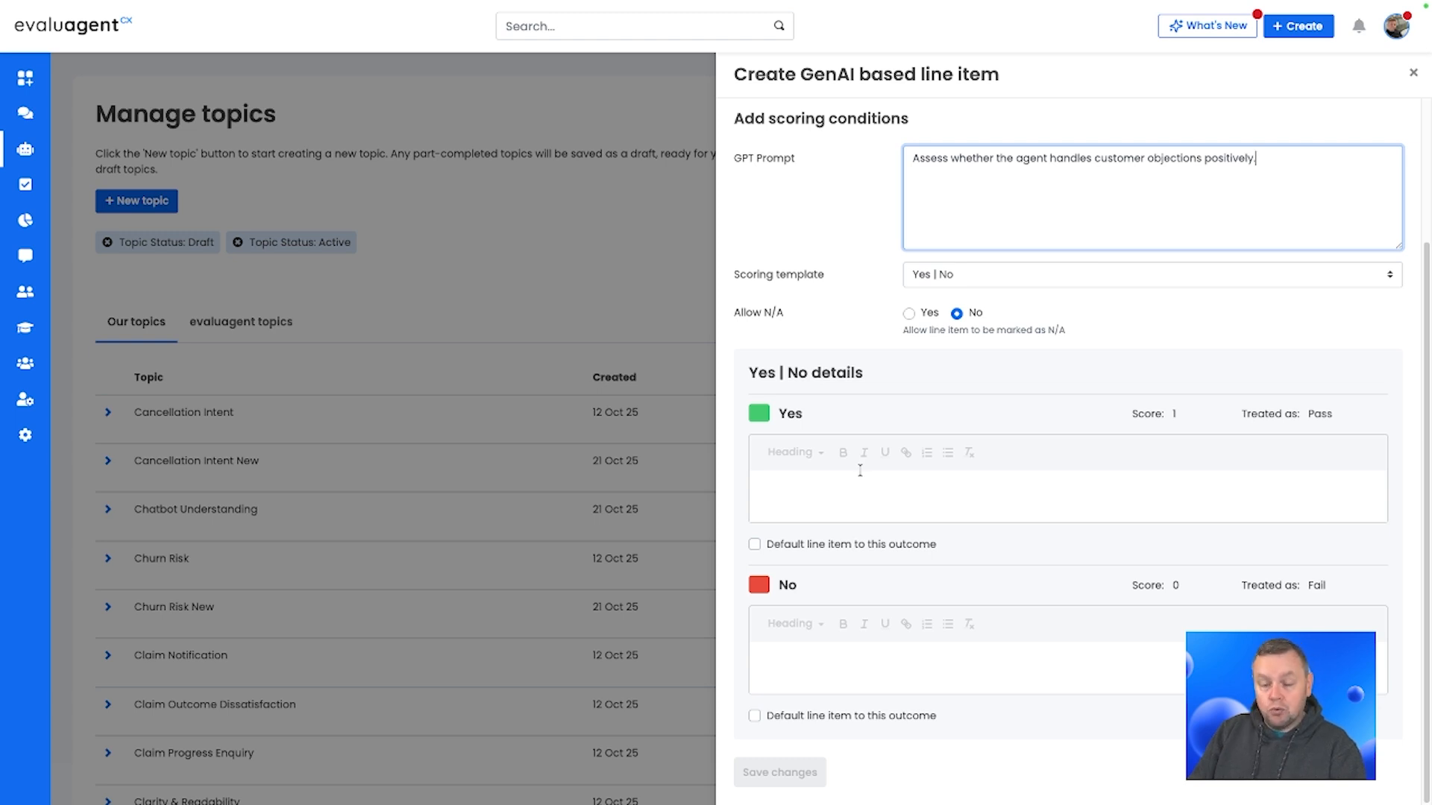
click(909, 314)
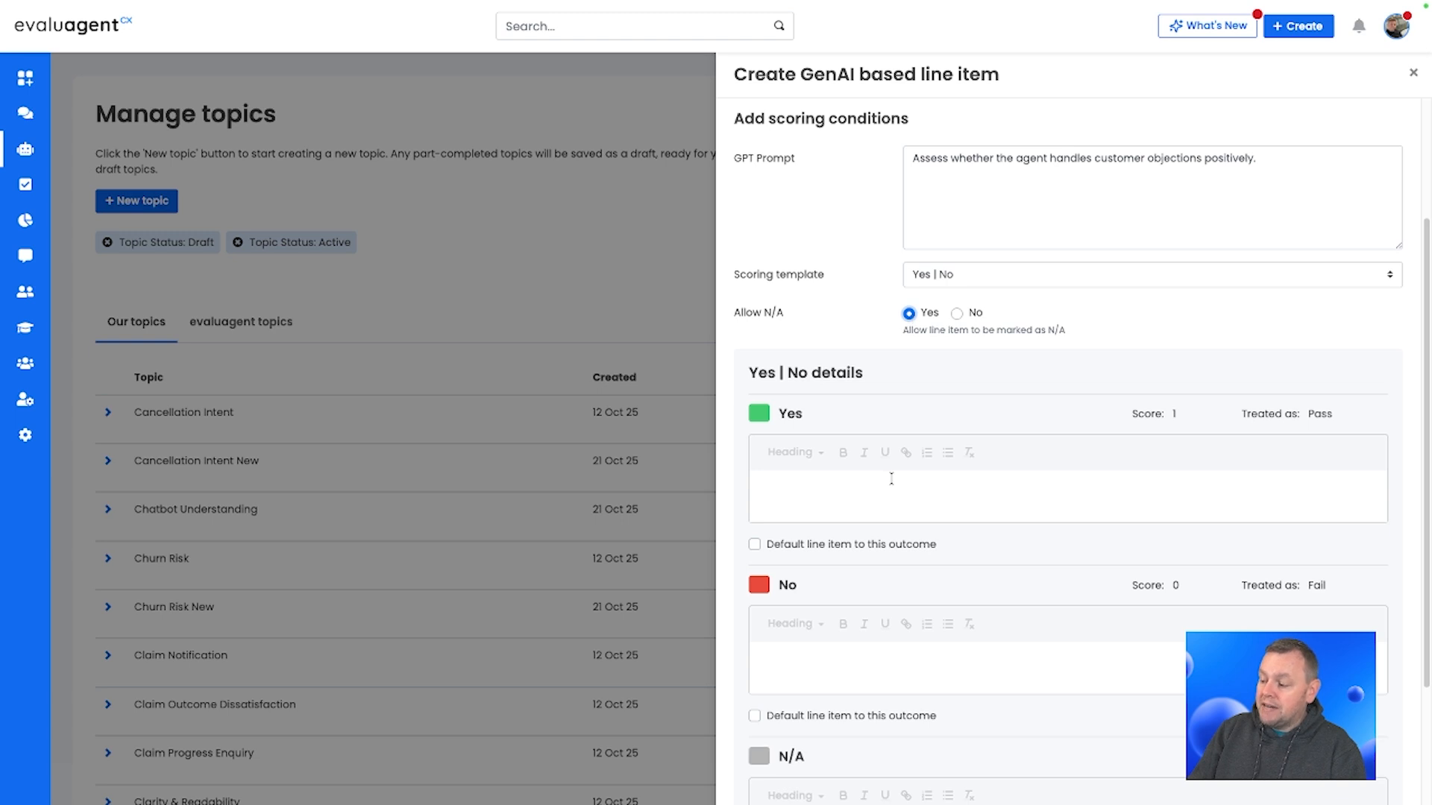
Step: Describe the Yes outcome as 'Agent responds to customer objections with understanding, empathy, and constructive solutions, such as'
scroll(898, 452, down, 1)
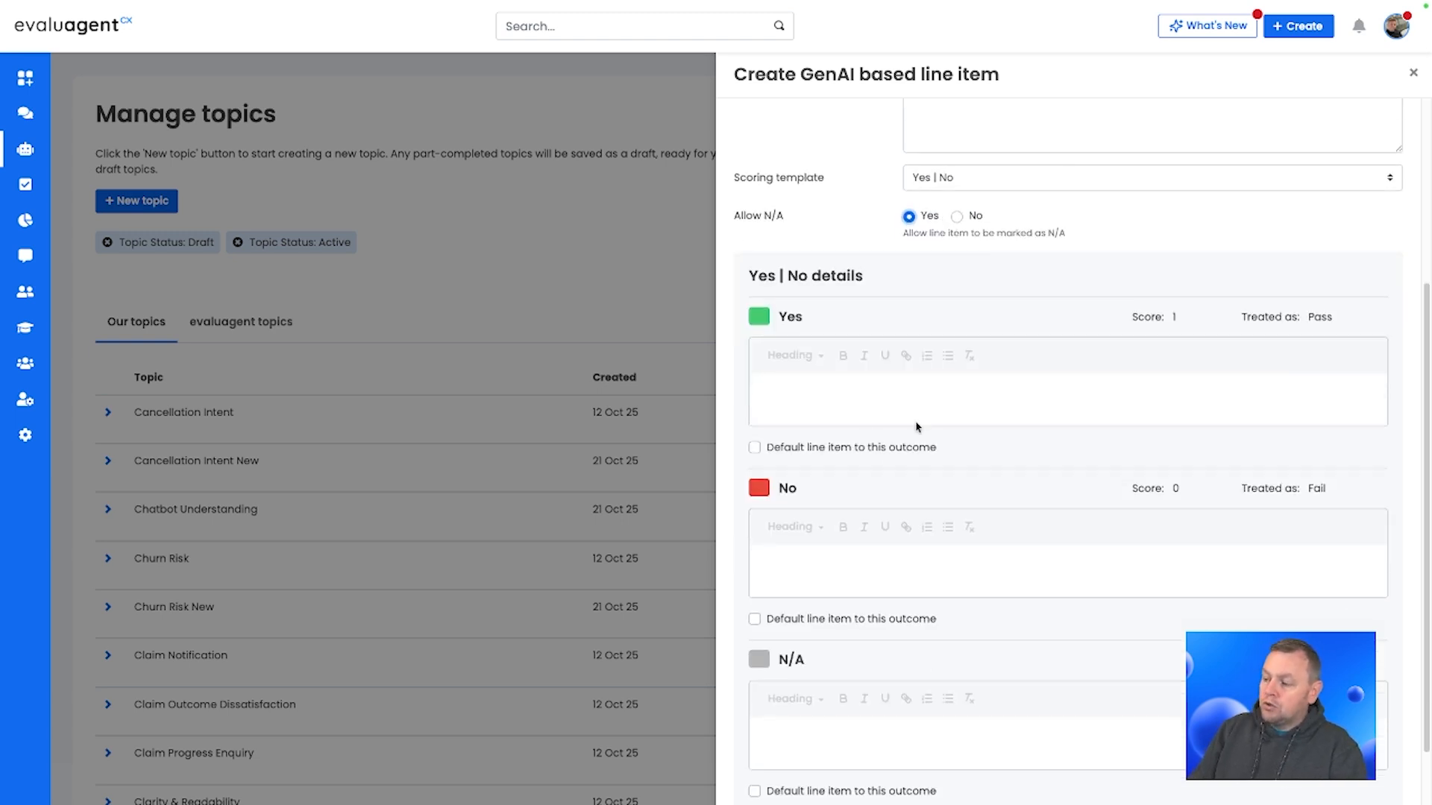
click(786, 395)
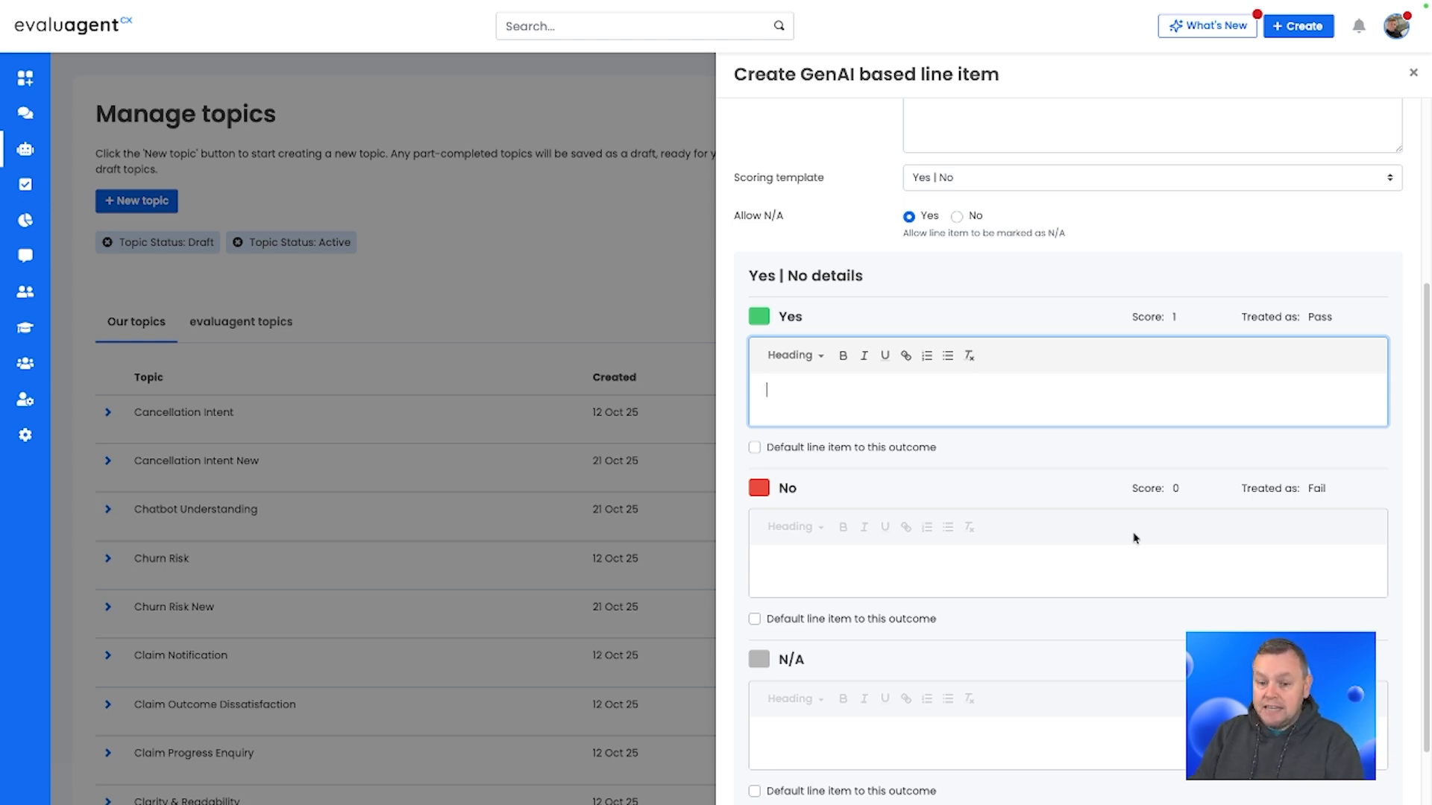
text(A)
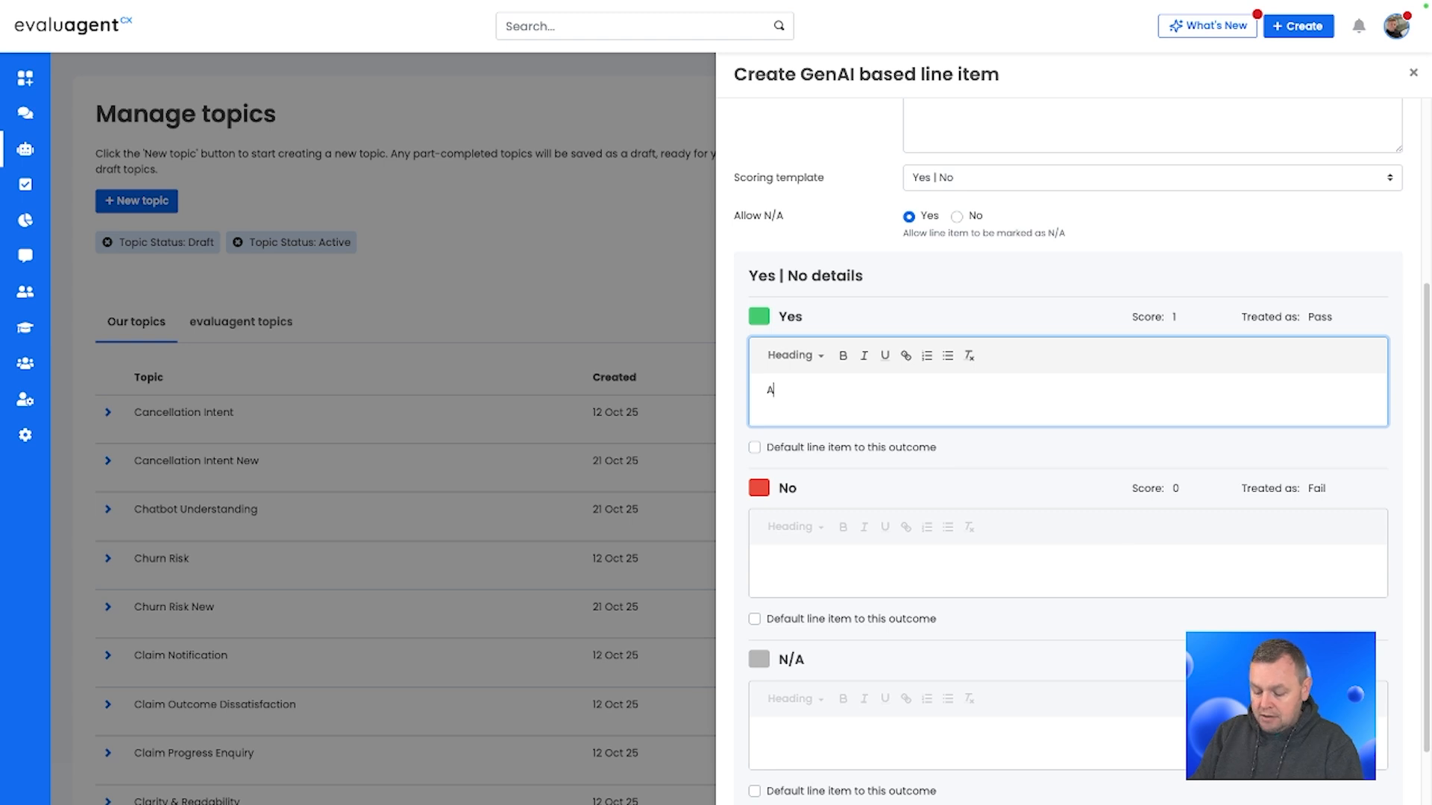
text(gent respo)
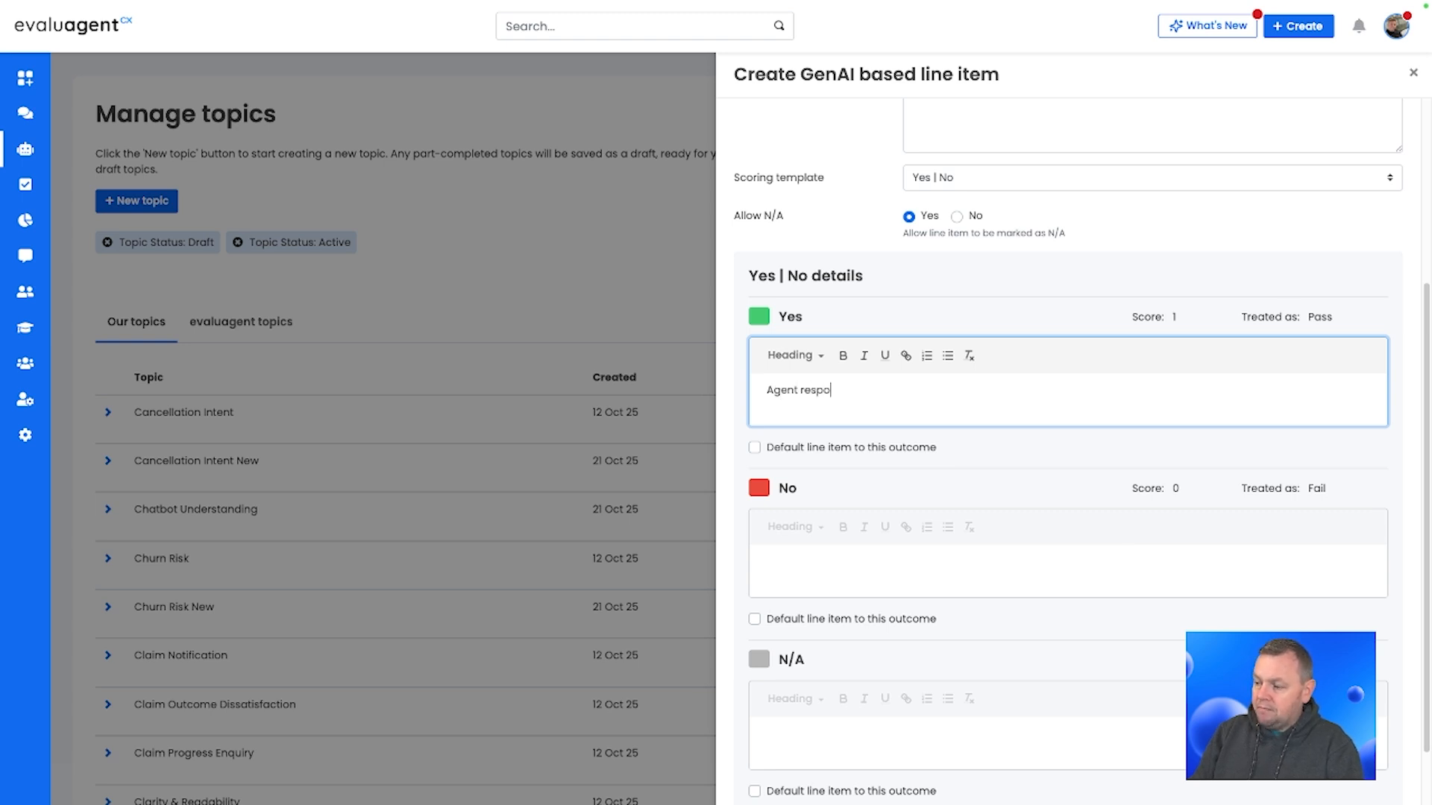
text(nds to )
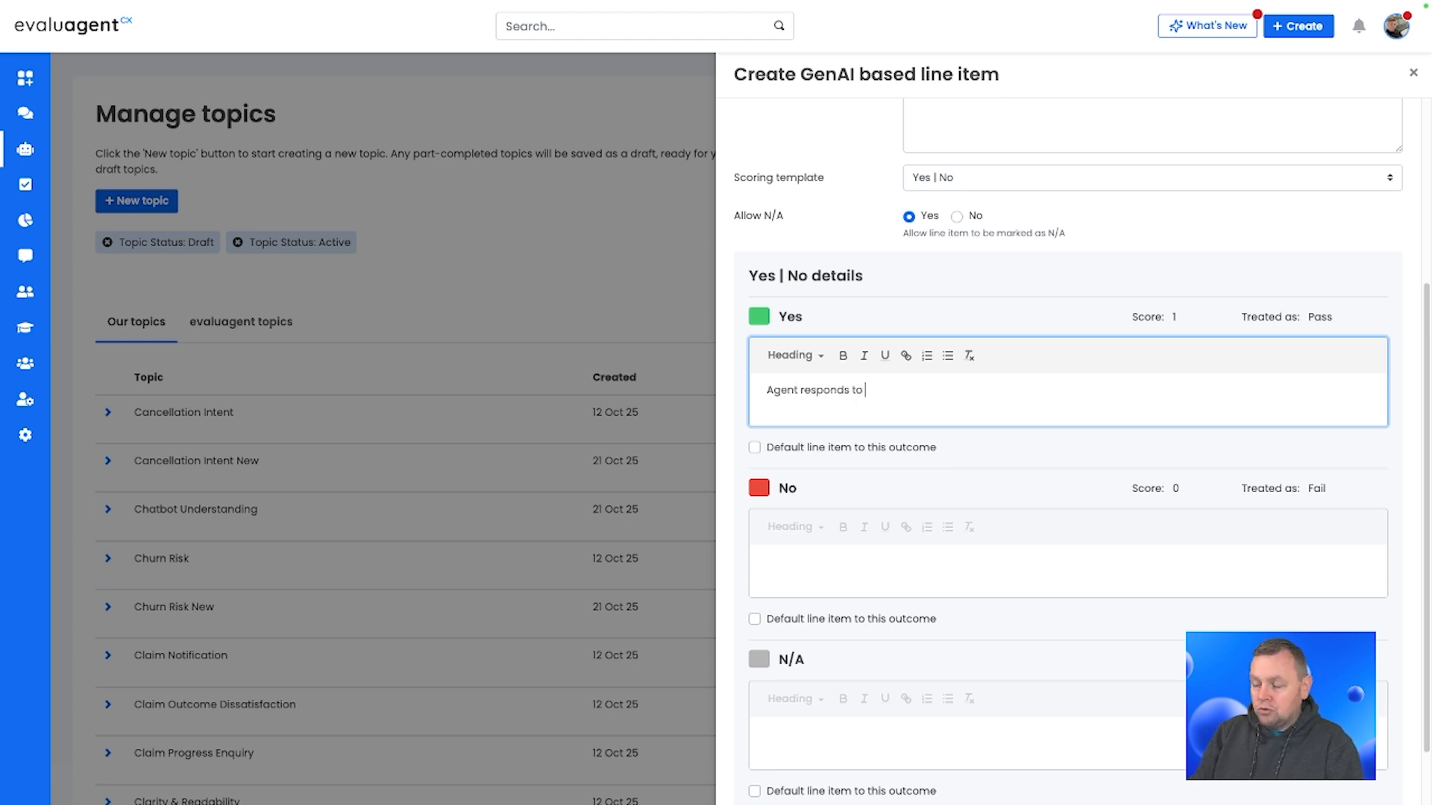
text(customer objections)
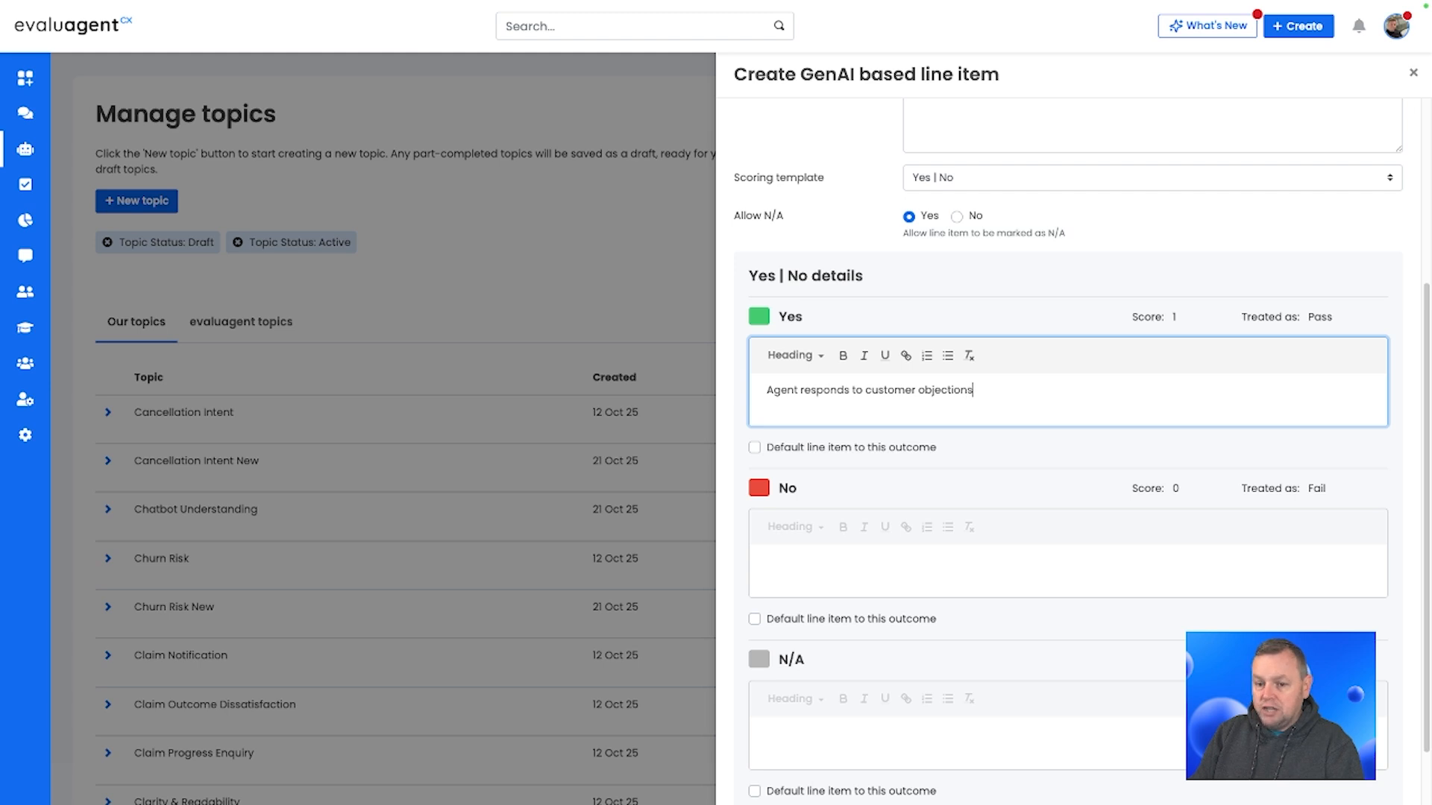
text( with understandin)
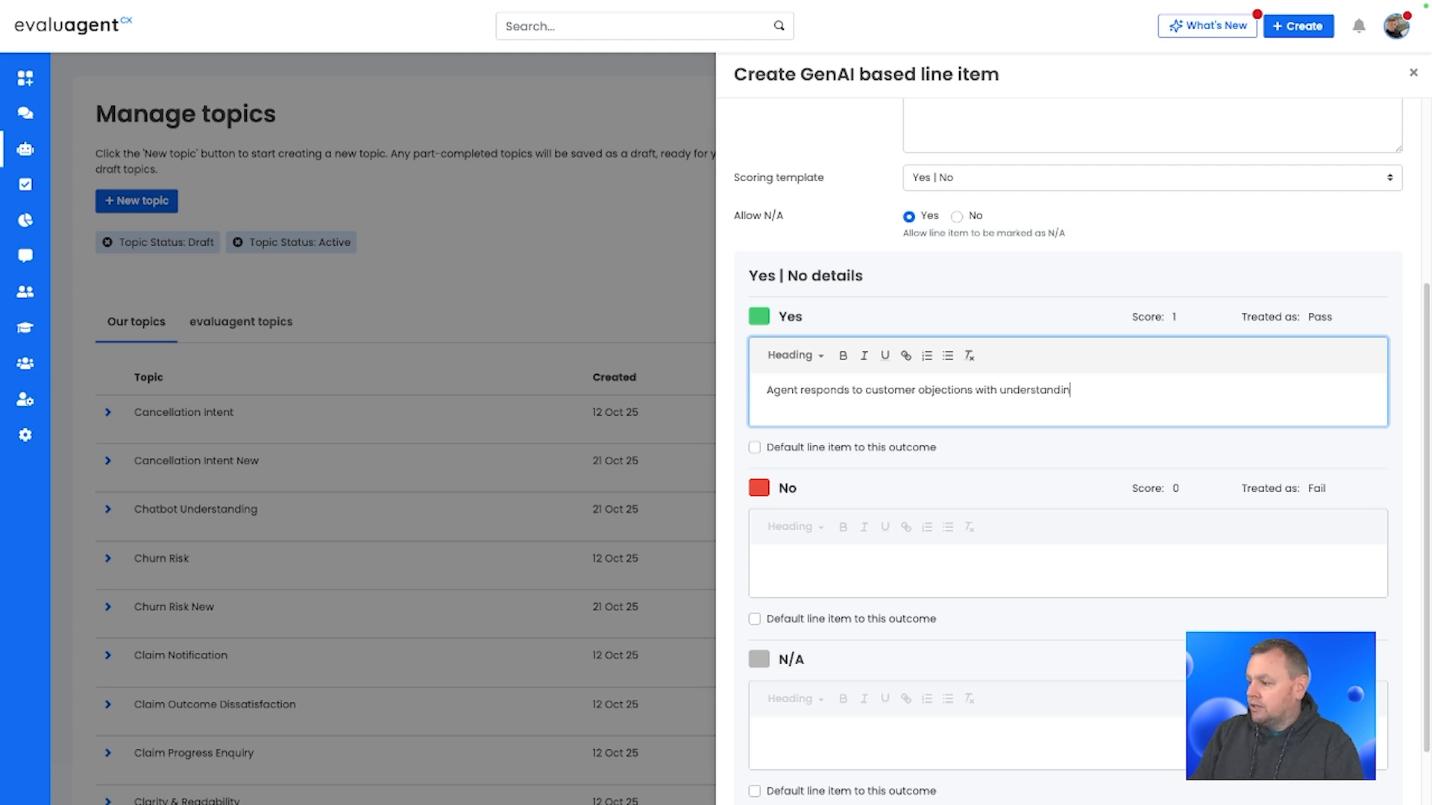
text(g, empathy)
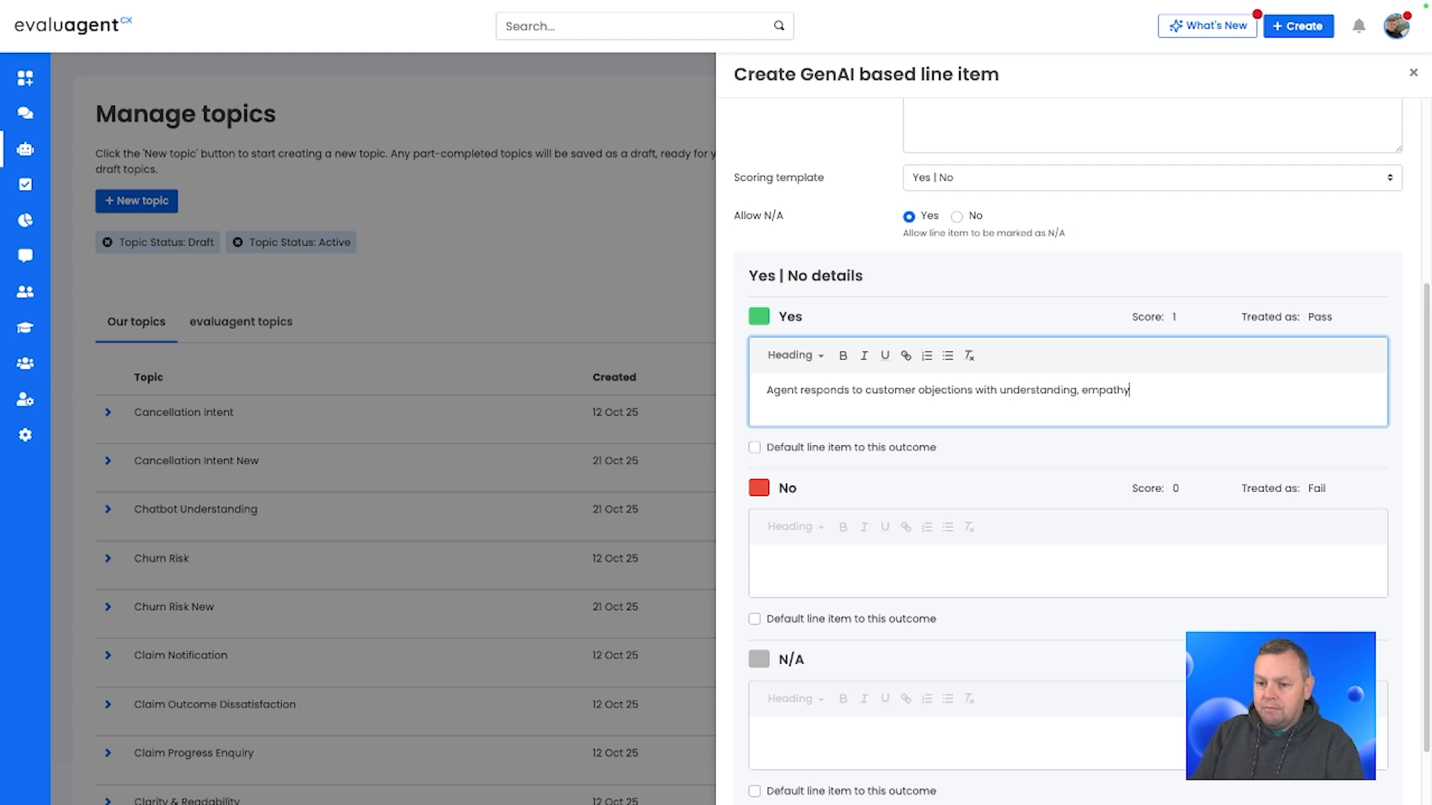
text(, and construct)
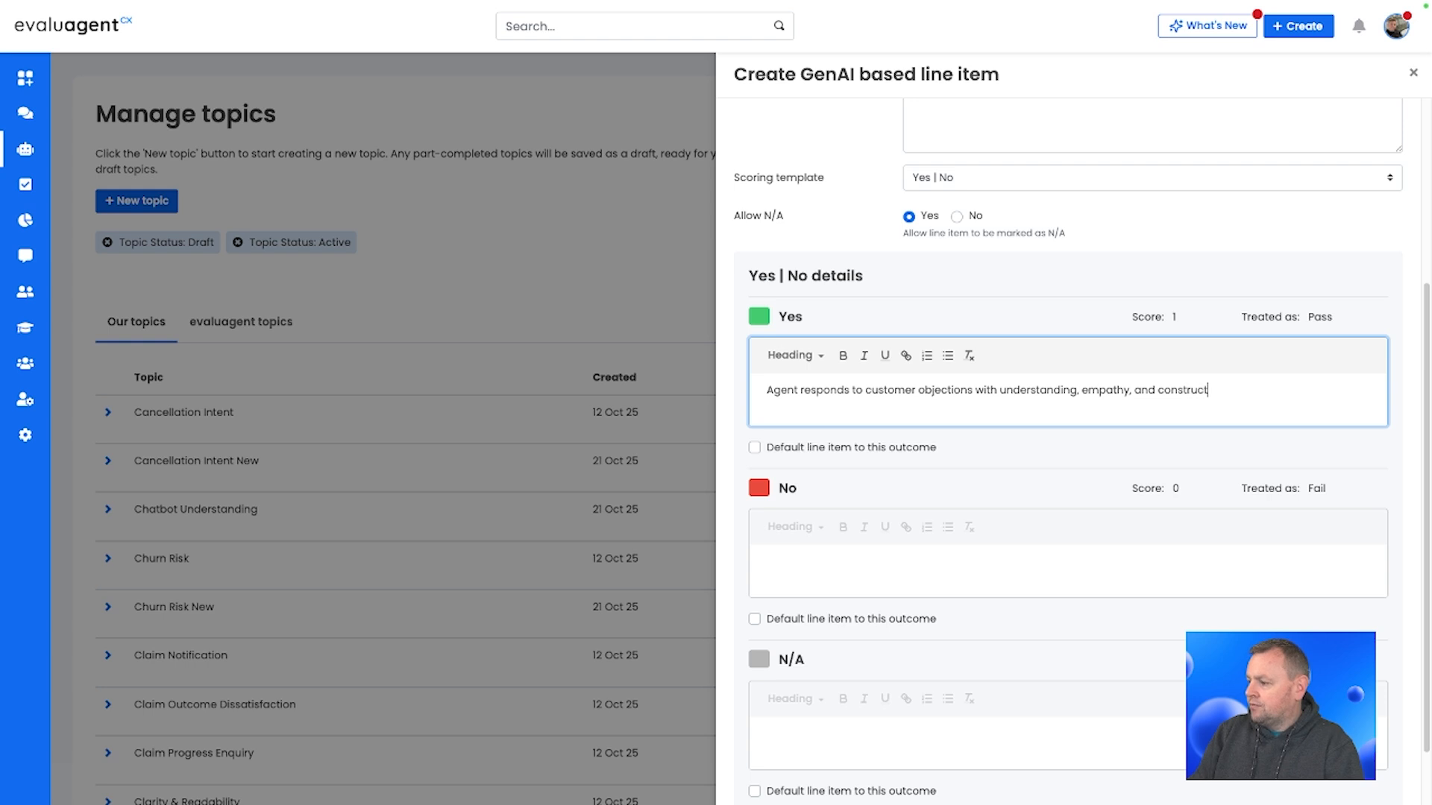
text(ive solutions)
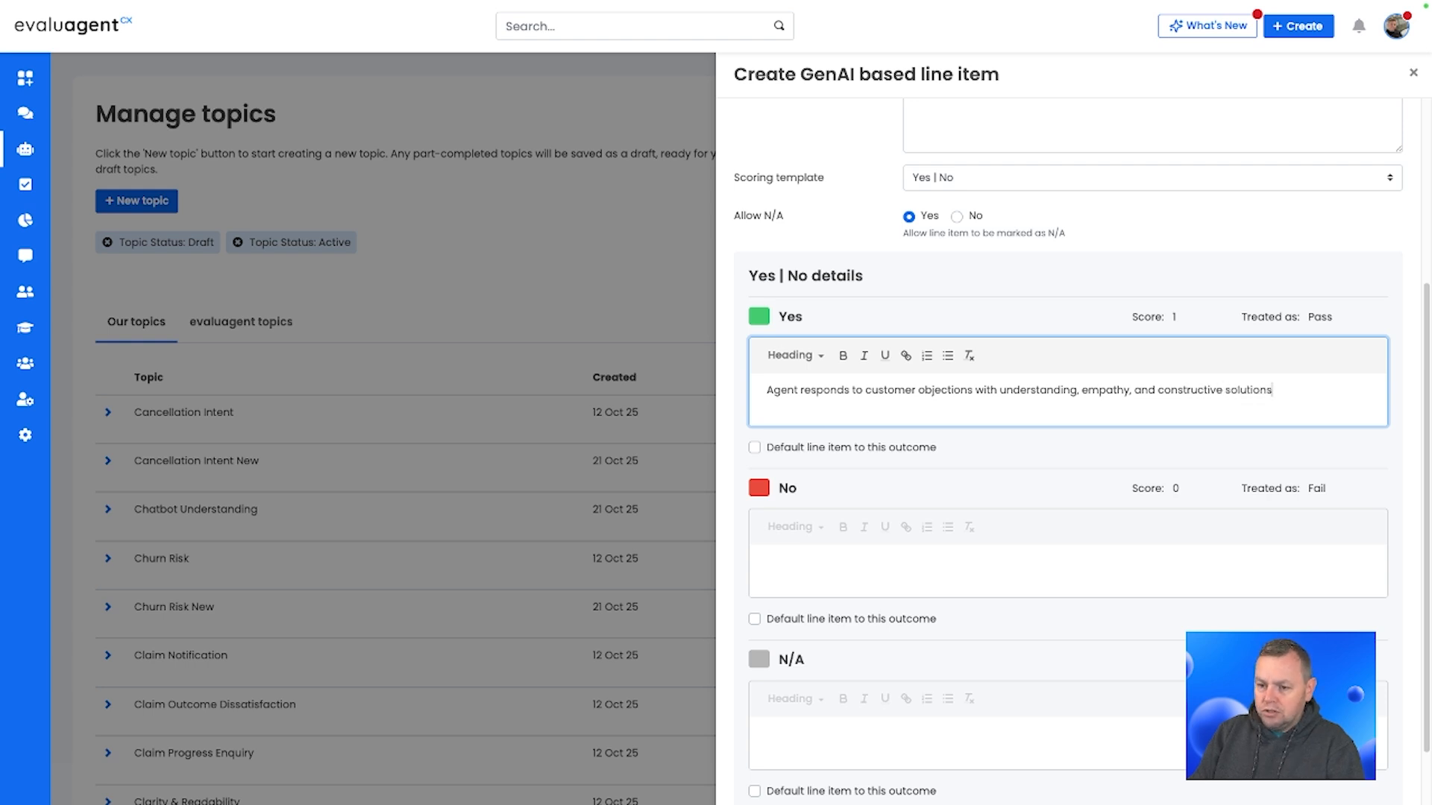
text(, such a)
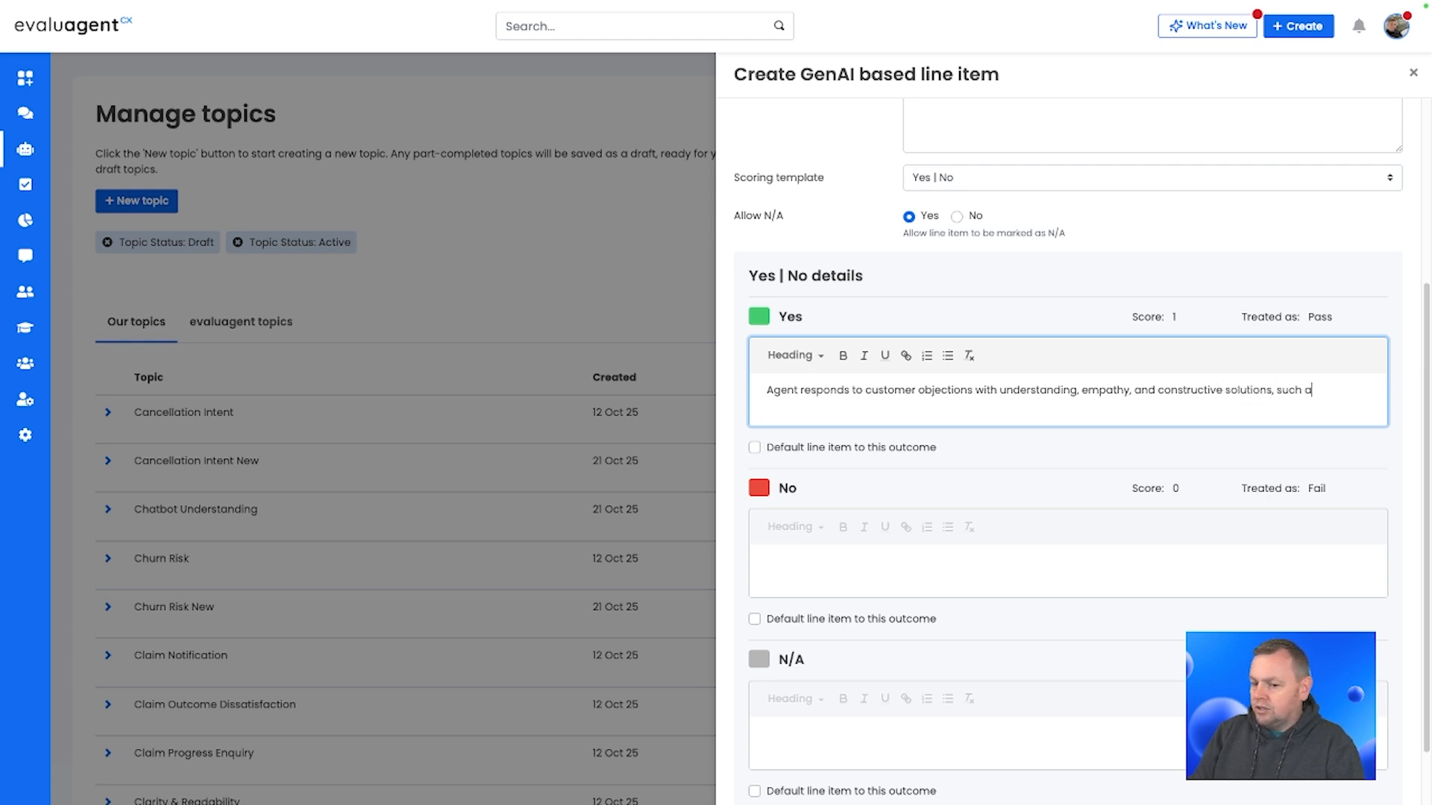
text(s 'I understa)
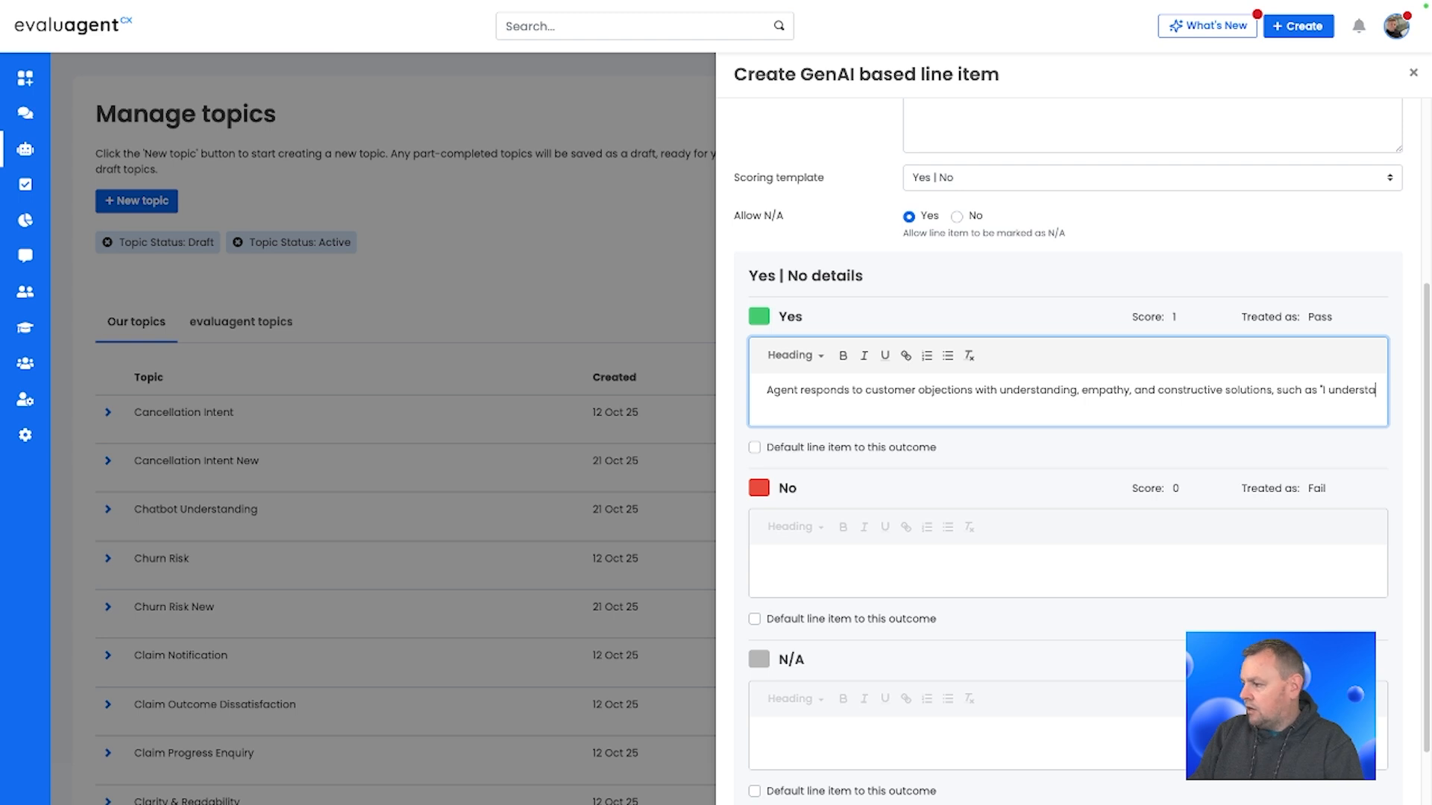
text(nd your convern about)
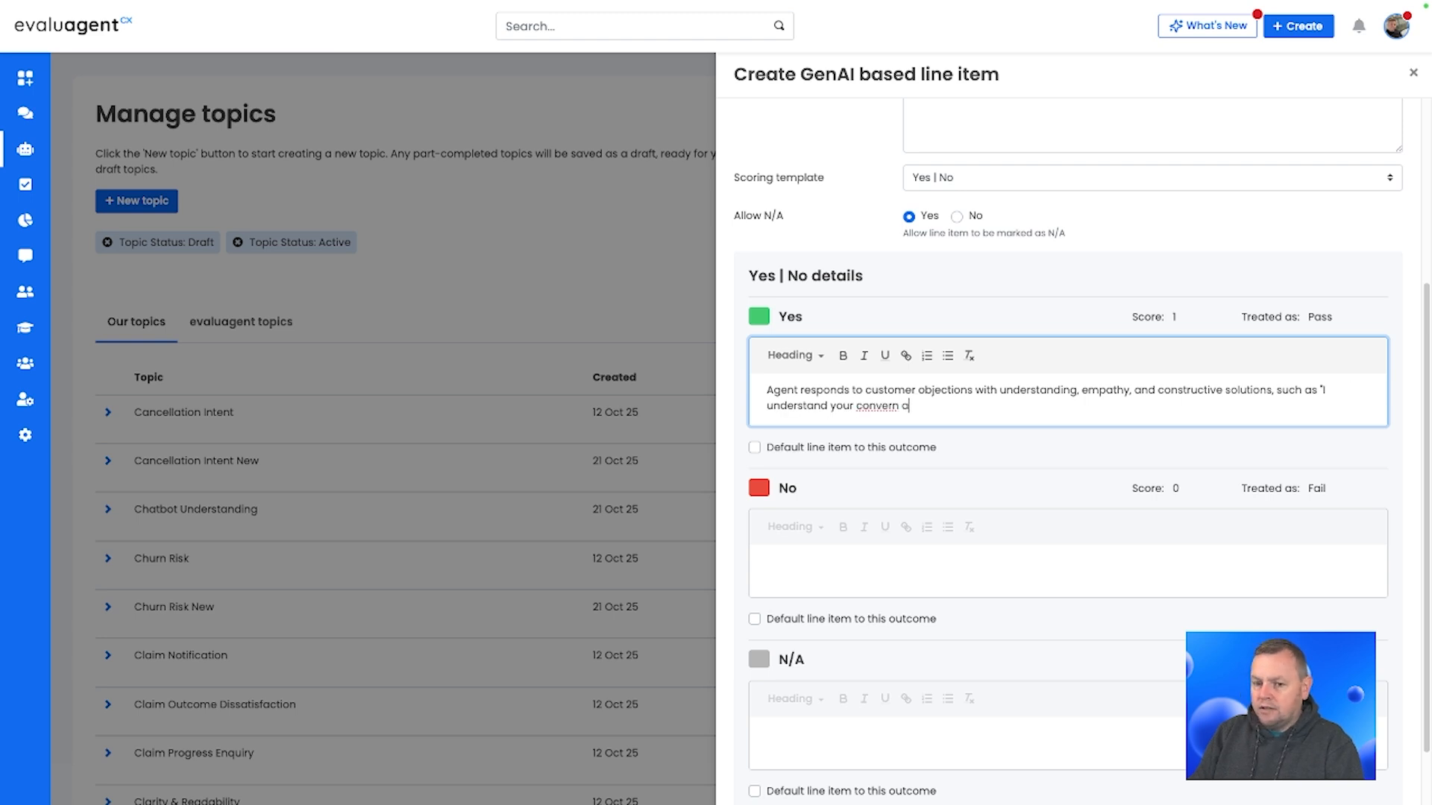
Step: Add example phrases to the Yes outcome: 'I understand your concern about the renewal price…' and 'Thank you for sharing your worries…', or similar
key(BackSpace)
key(BackSpace)
key(BackSpace)
key(BackSpace)
key(BackSpace)
key(BackSpace)
key(BackSpace)
key(BackSpace)
key(BackSpace)
key(BackSpace)
key(BackSpace)
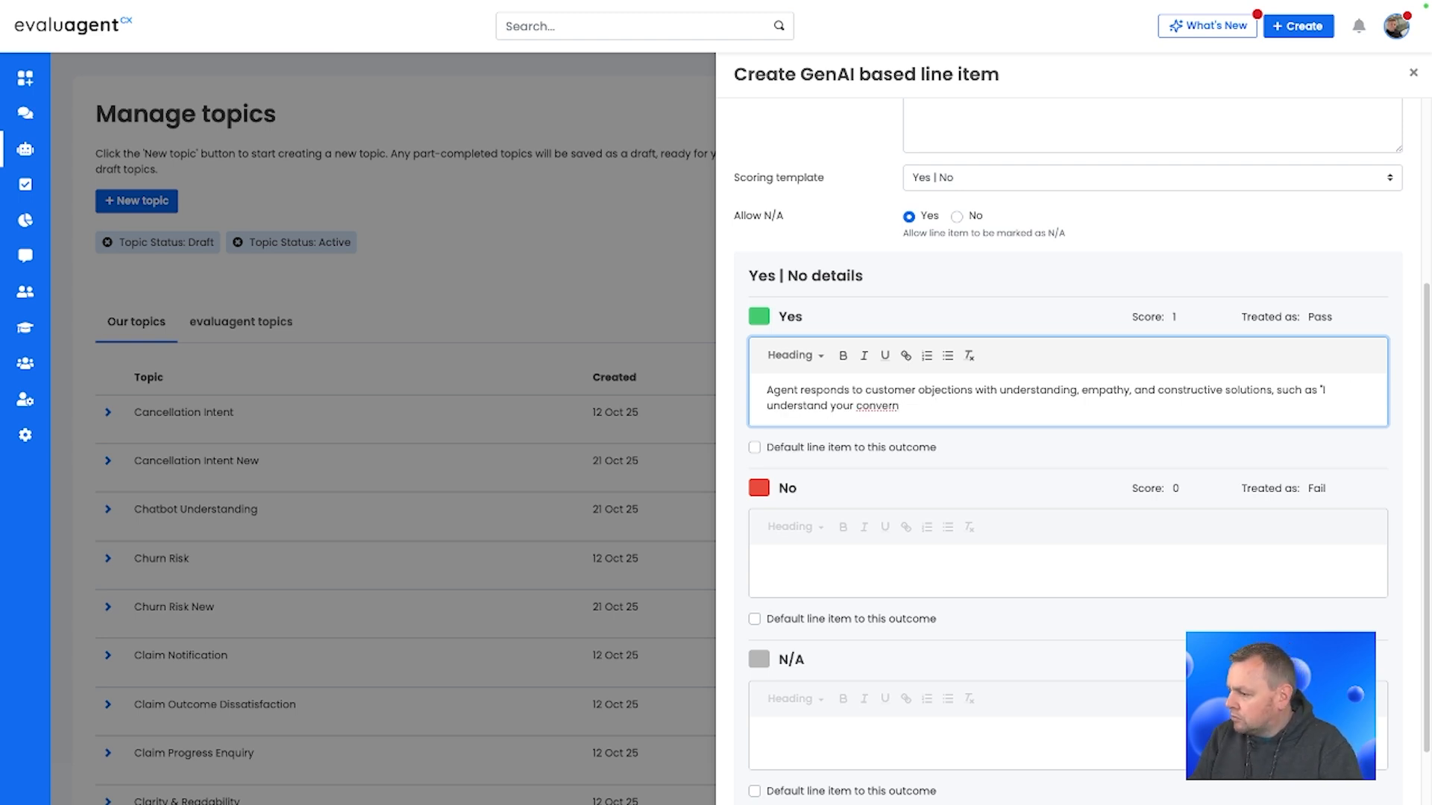
text(cern a)
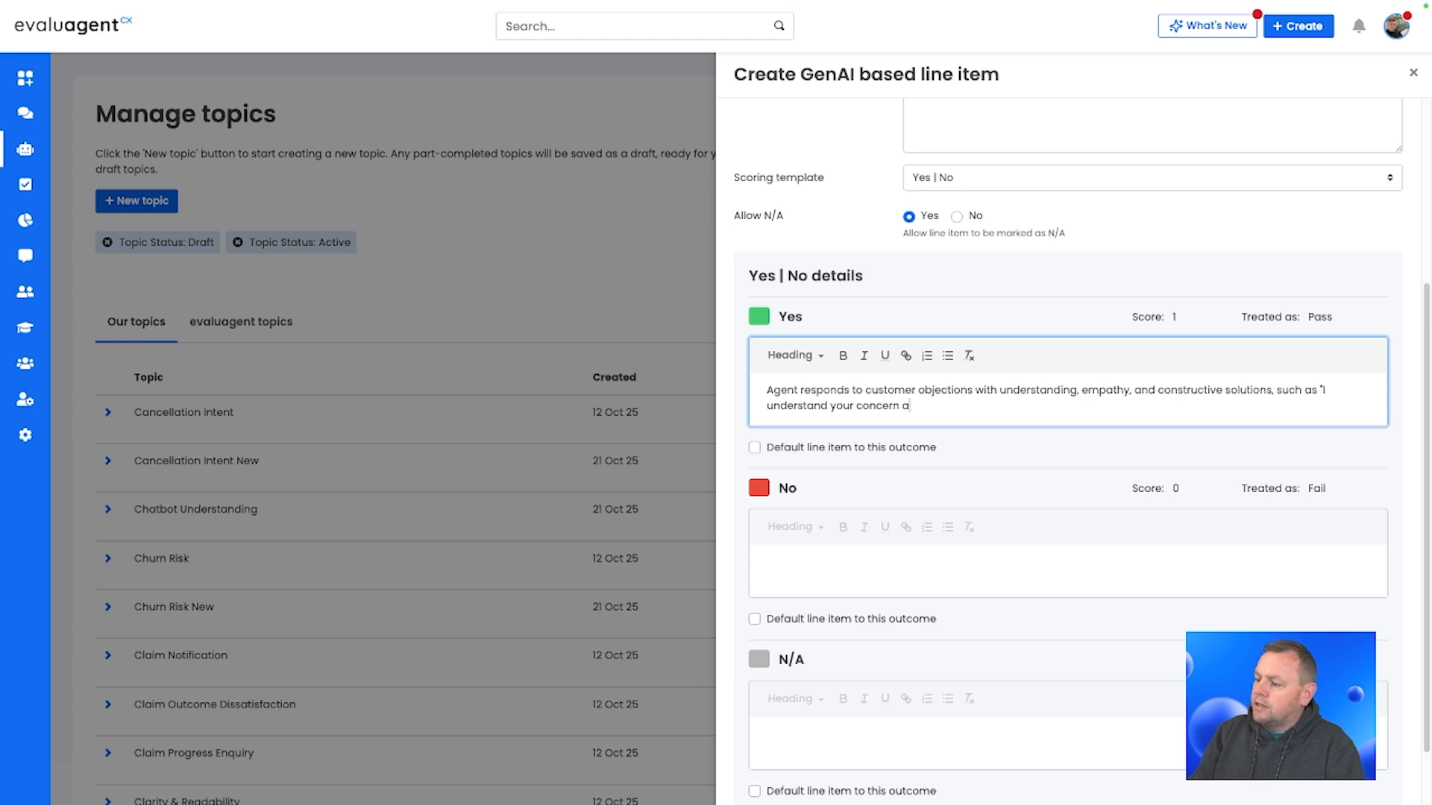
text(bout the renewal price)
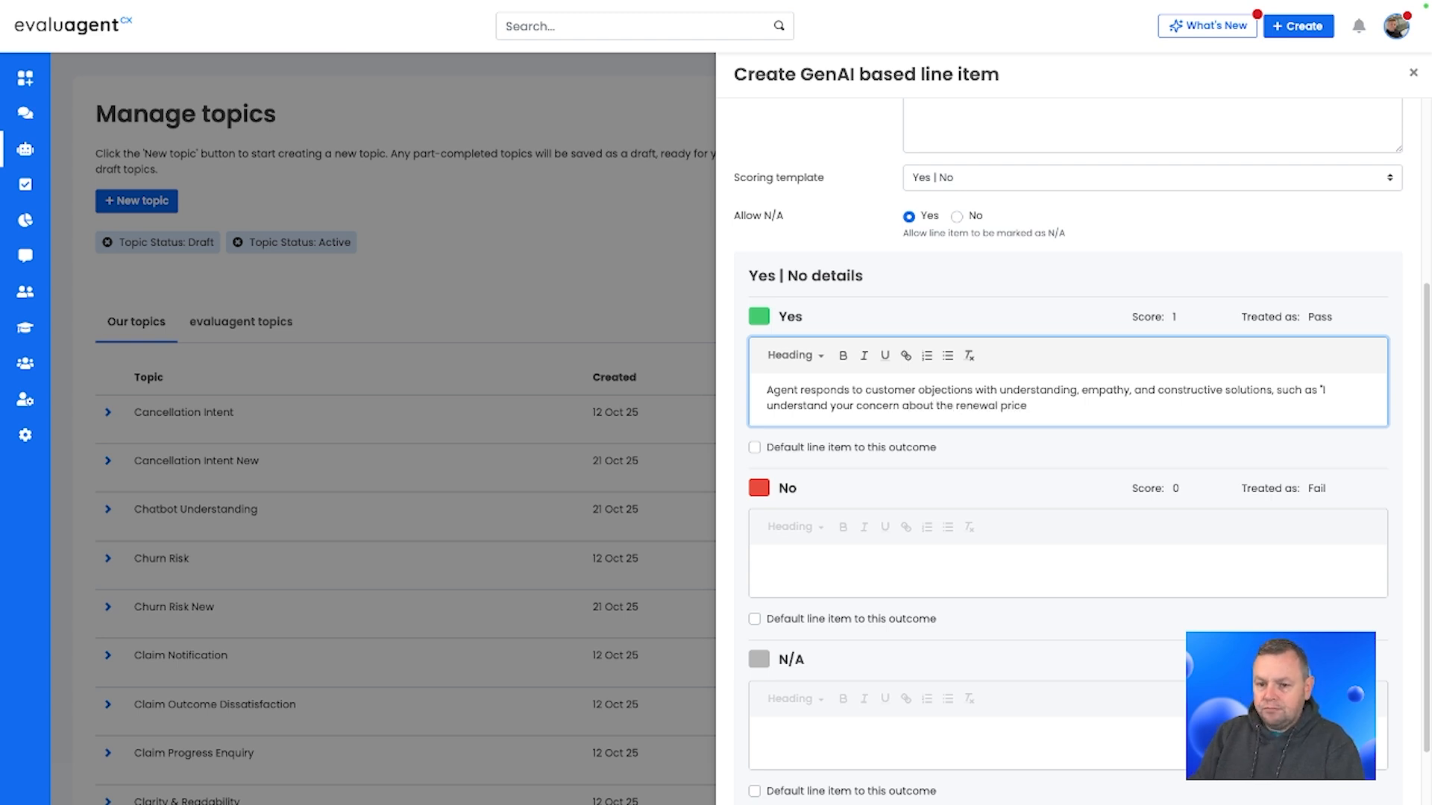
text(, here are)
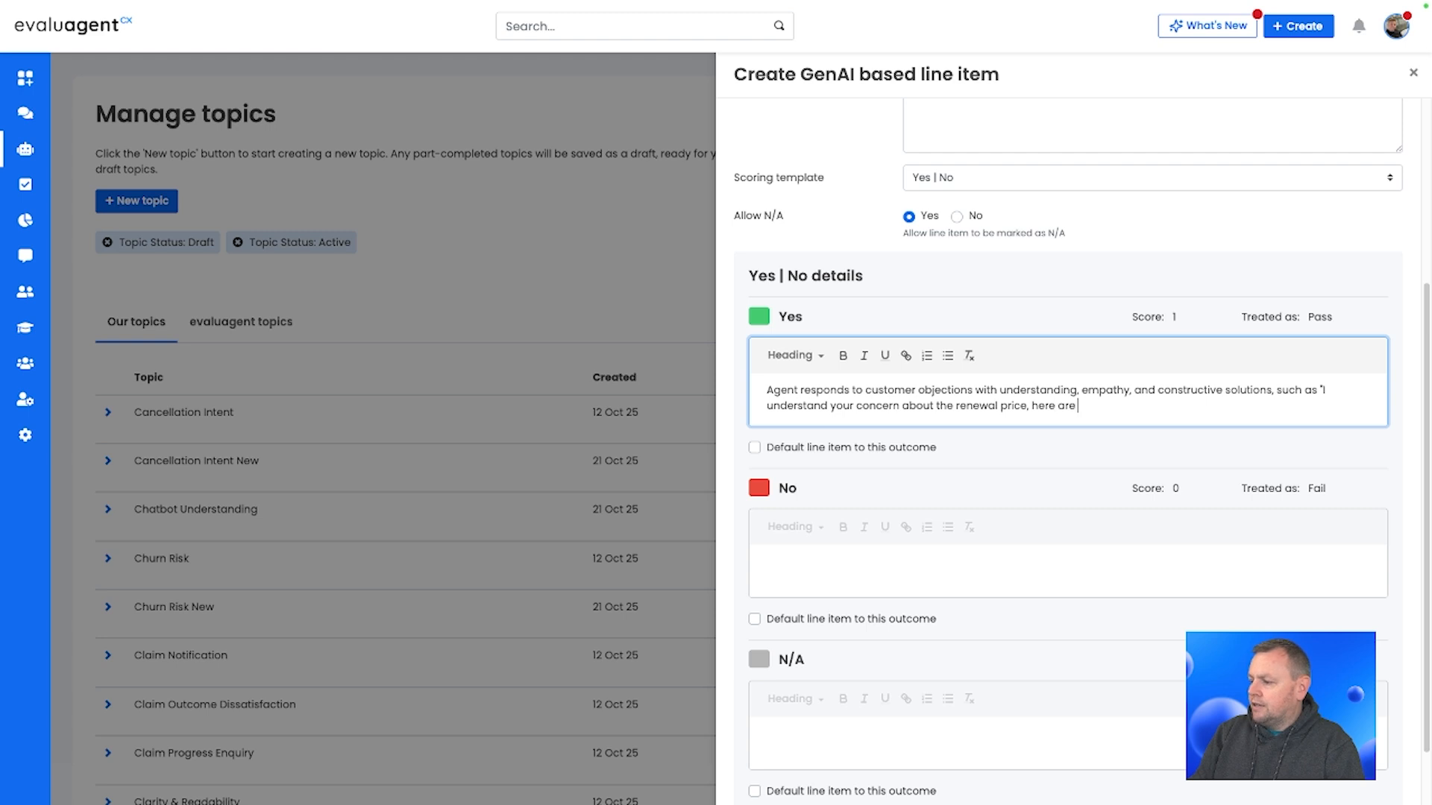
text( some options to help)
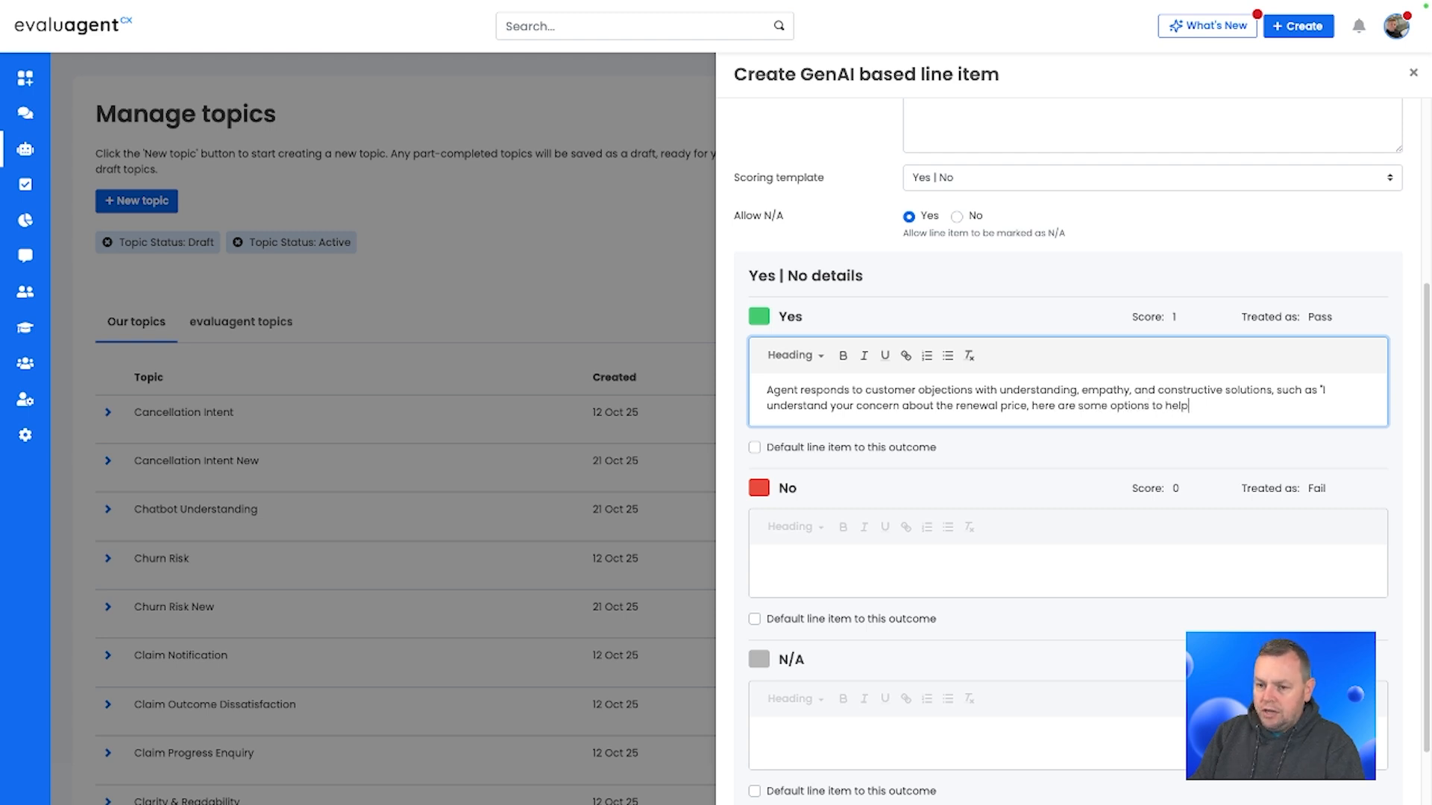
text(", or ")
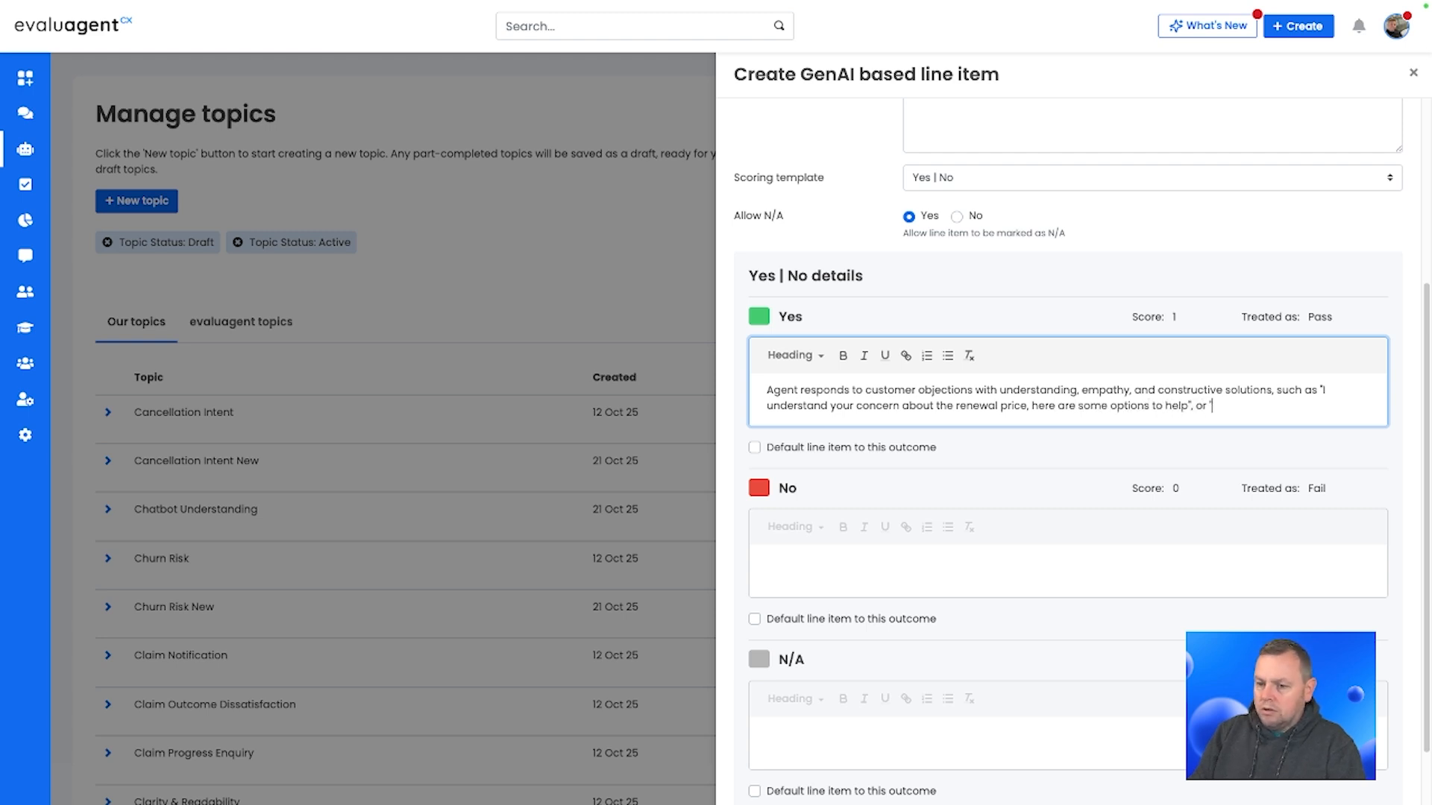
text(Thank you for shar)
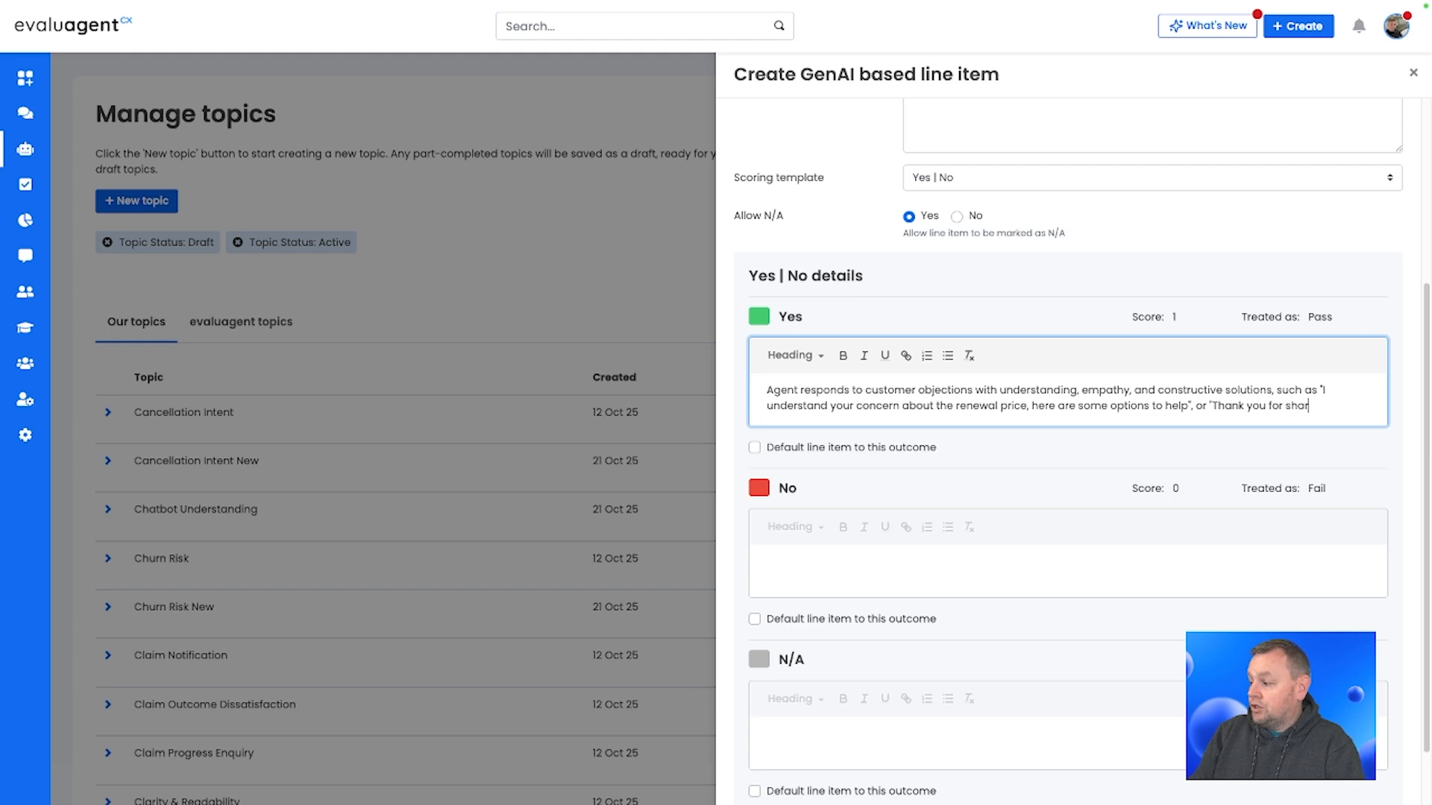
text(ing your worries)
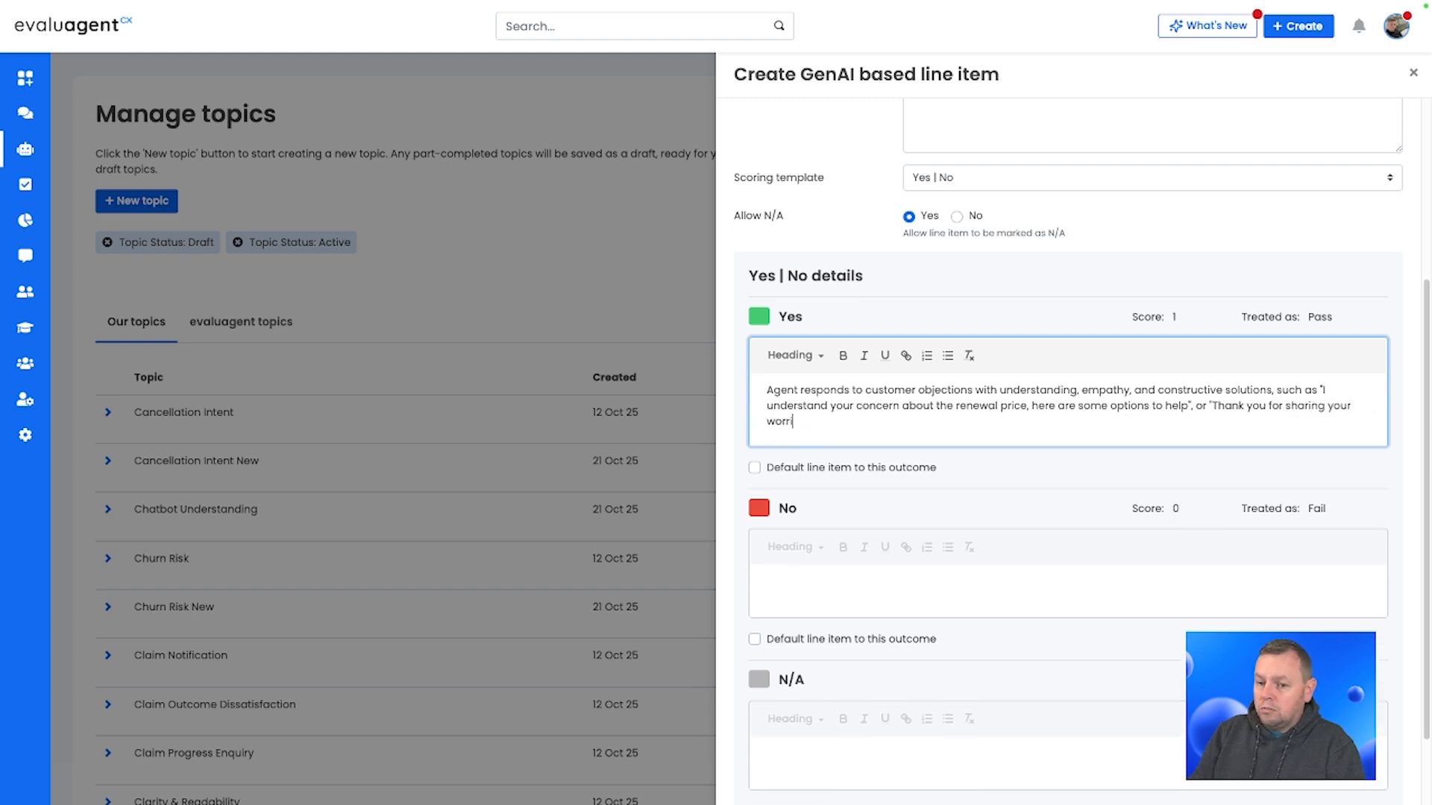
text(!)
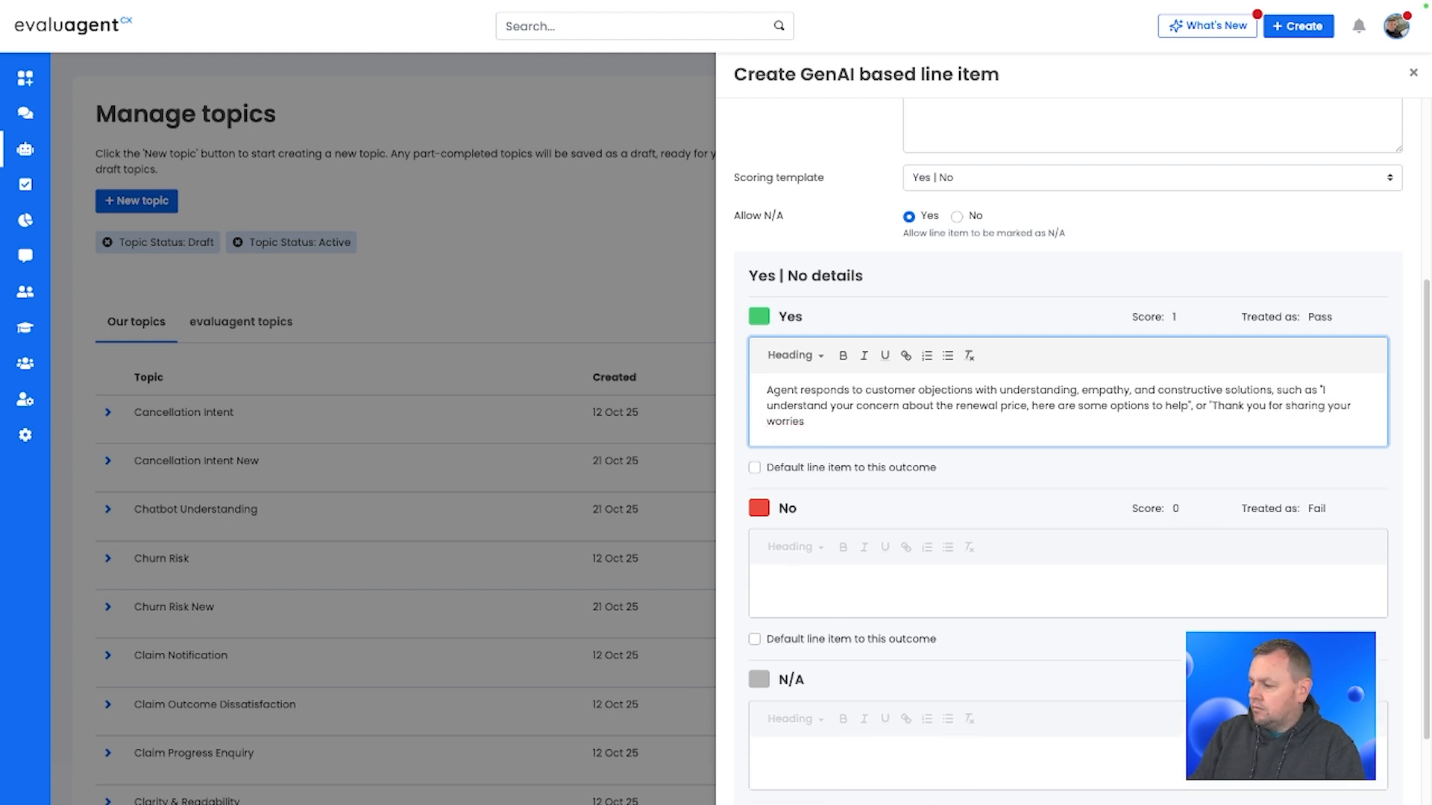
key(BackSpace)
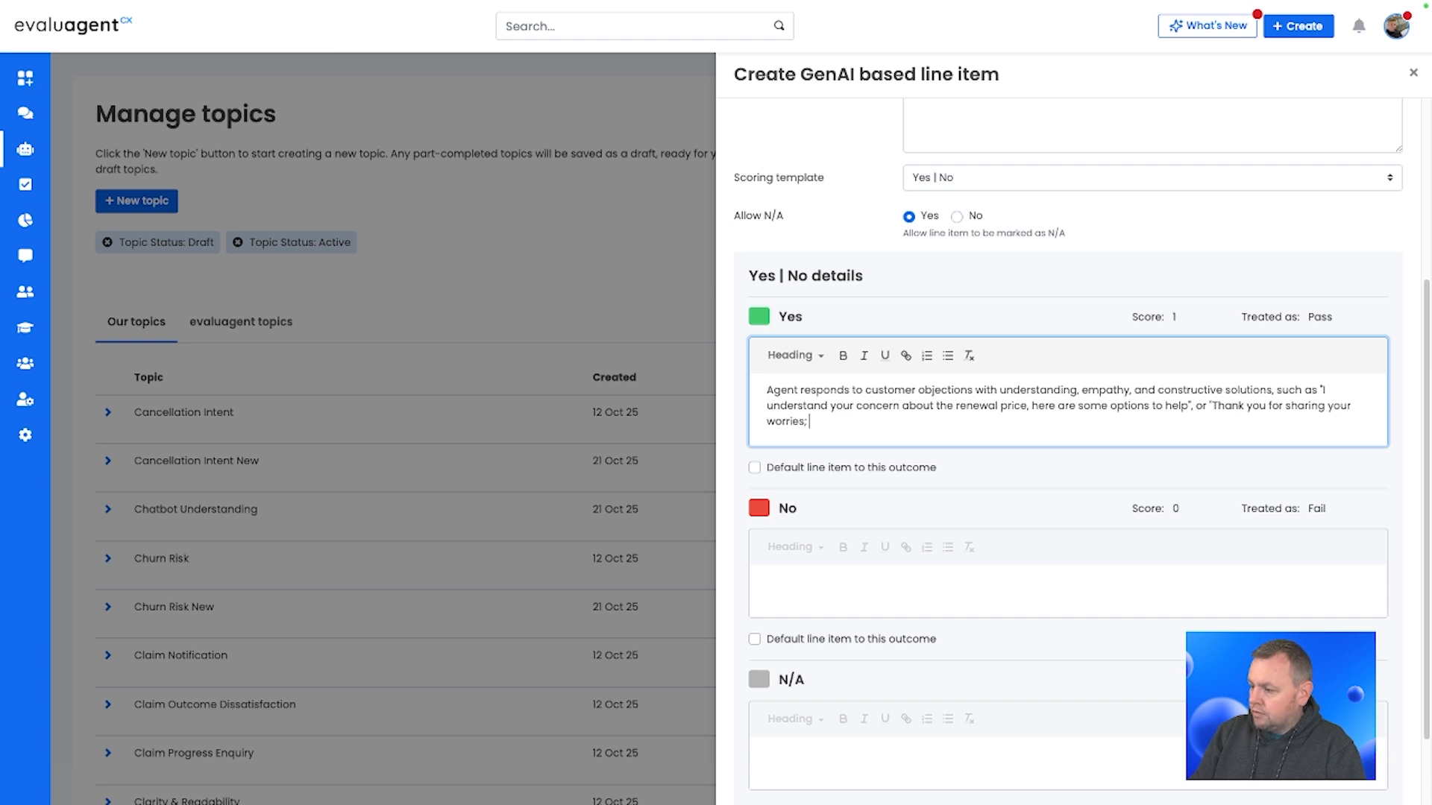
text(; let me clarif)
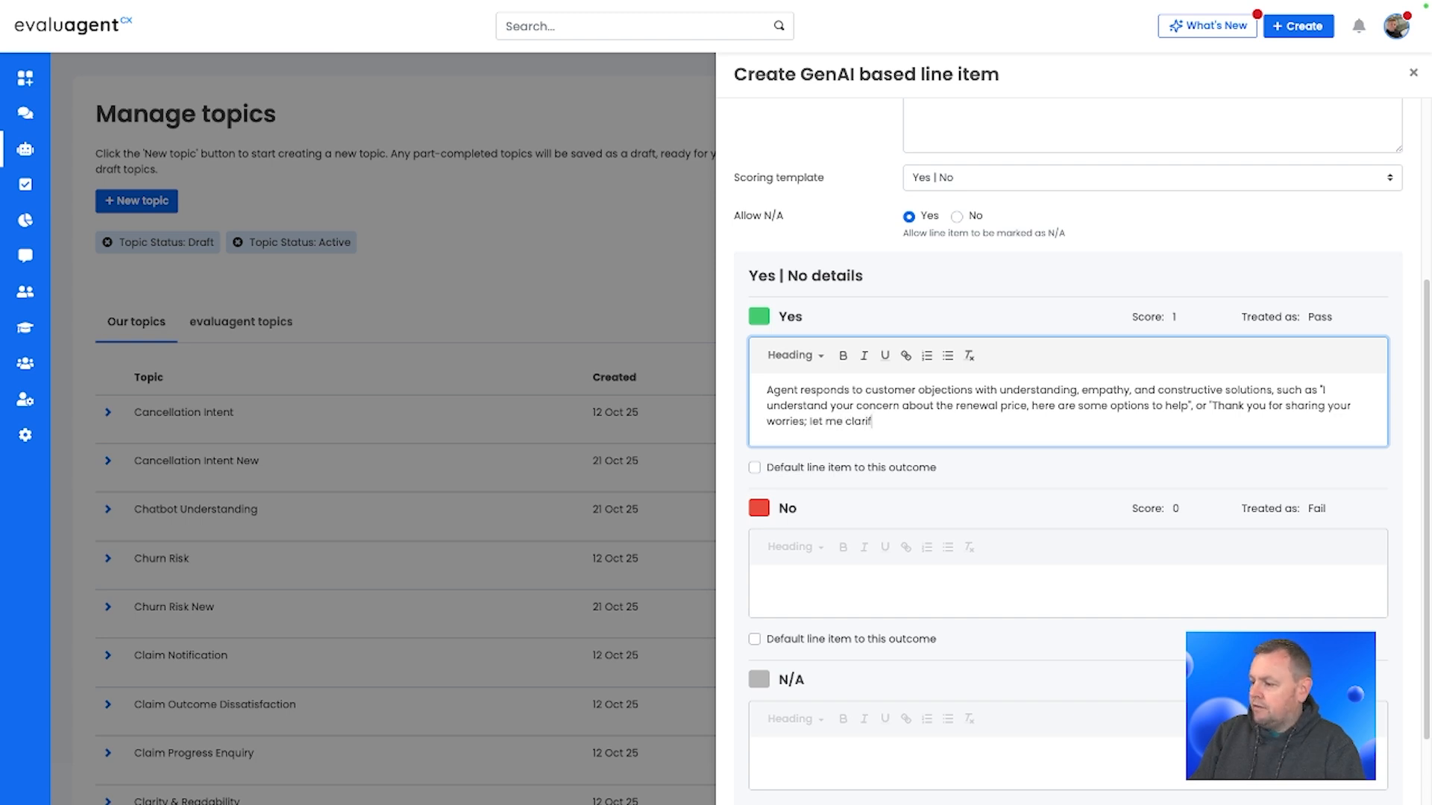
text(y this for y)
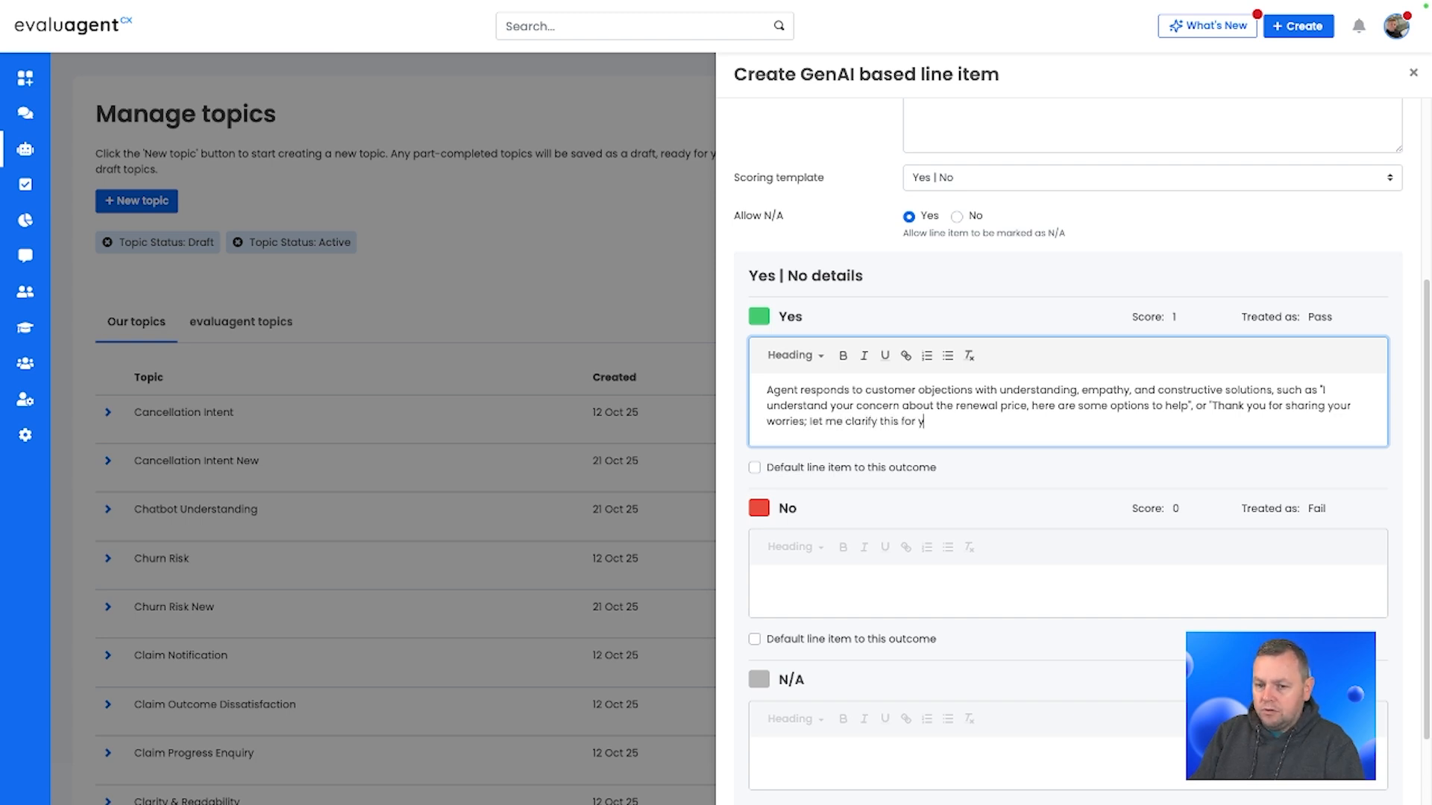
text(ou' or sm)
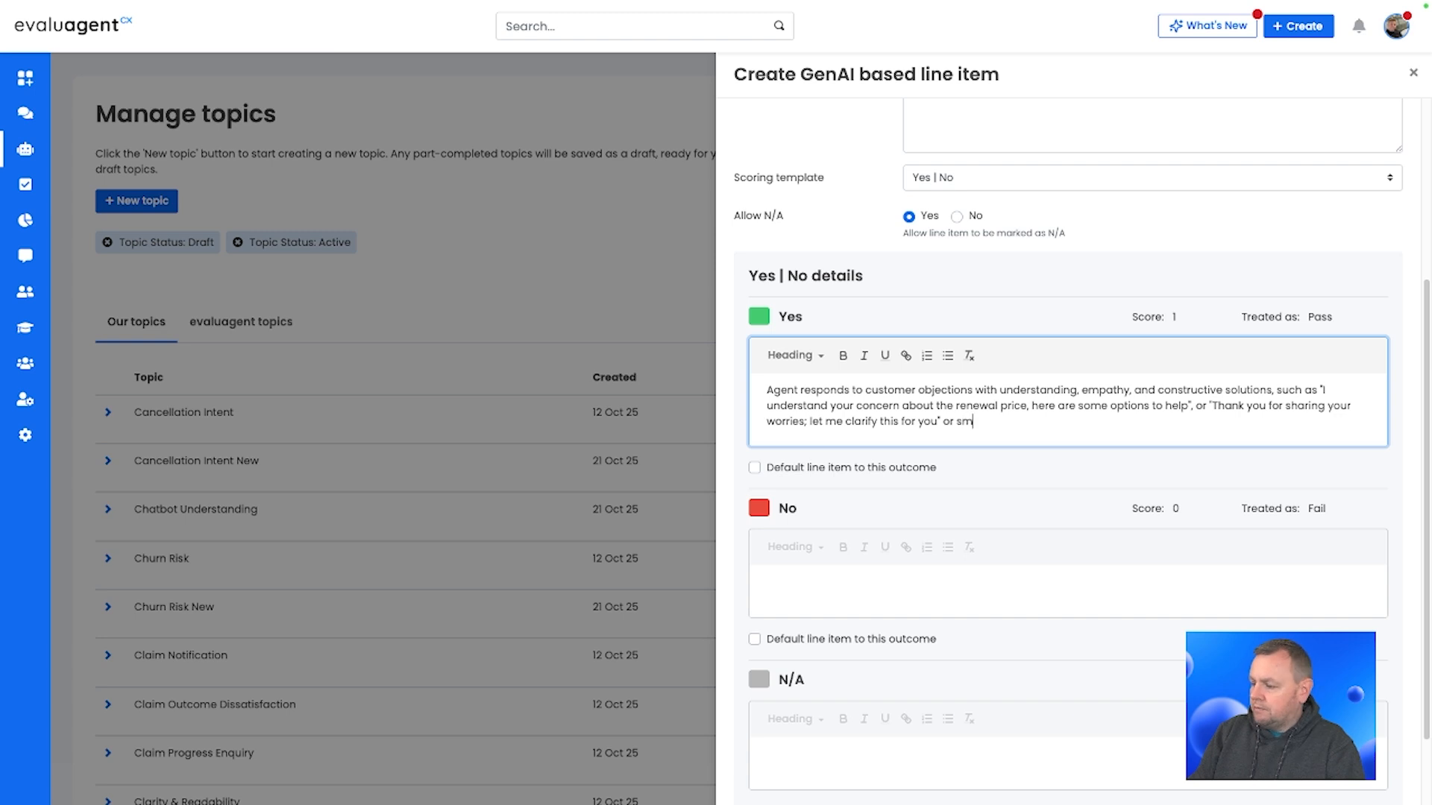
text(ular)
key(BackSpace)
key(BackSpace)
key(BackSpace)
key(BackSpace)
key(BackSpace)
text(imu)
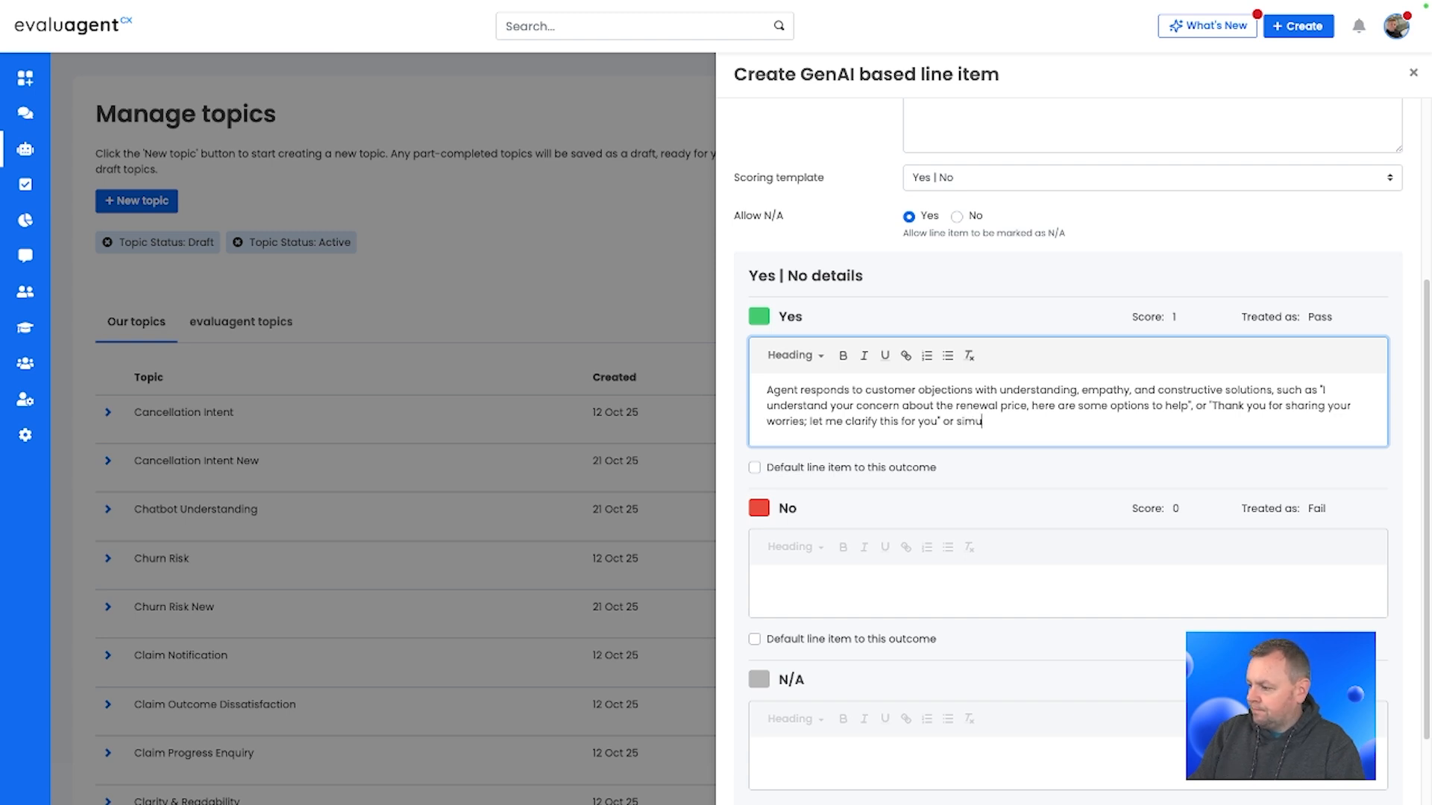
text(lar)
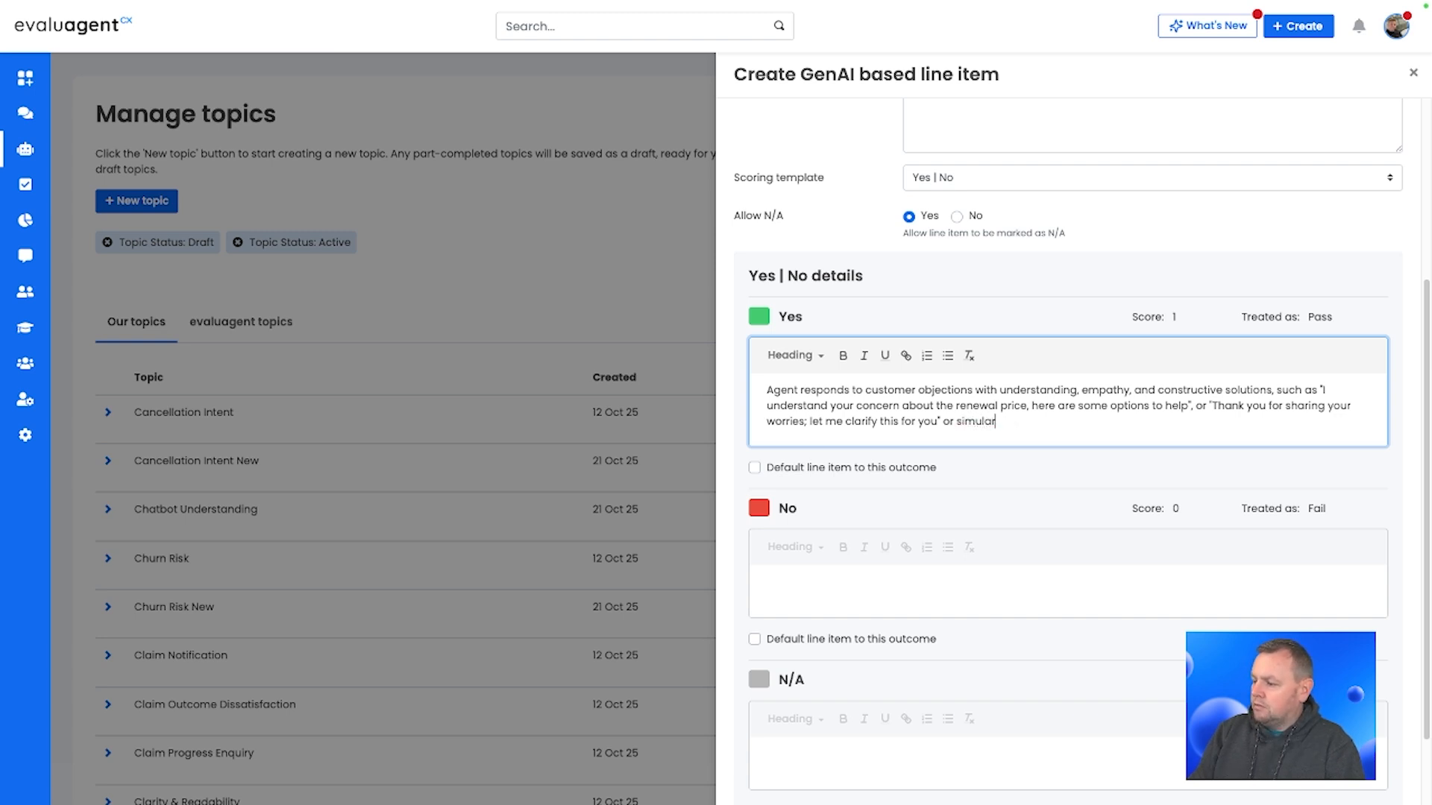
key(BackSpace)
key(BackSpace)
key(BackSpace)
text(lar.  The tone )
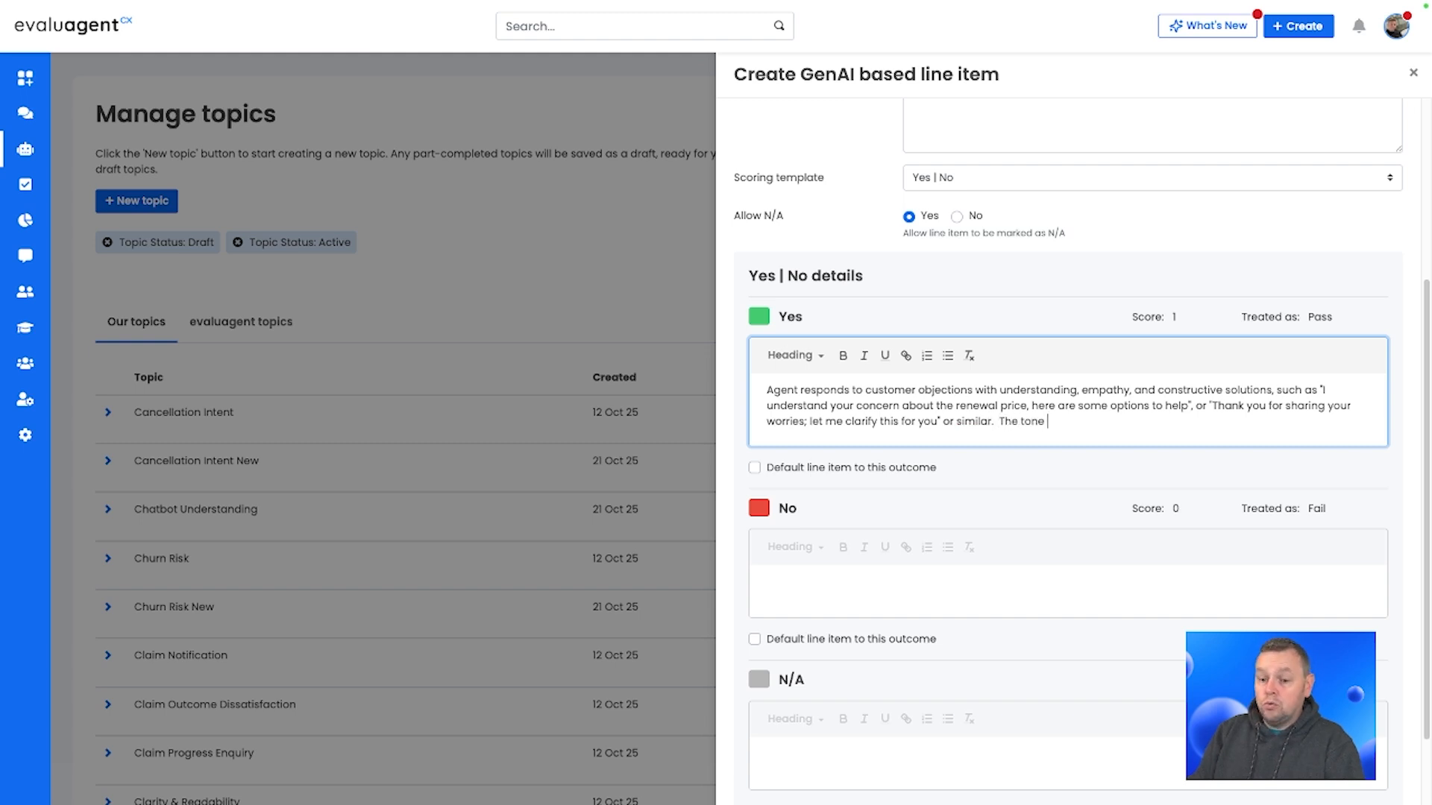
text(is calm, pos)
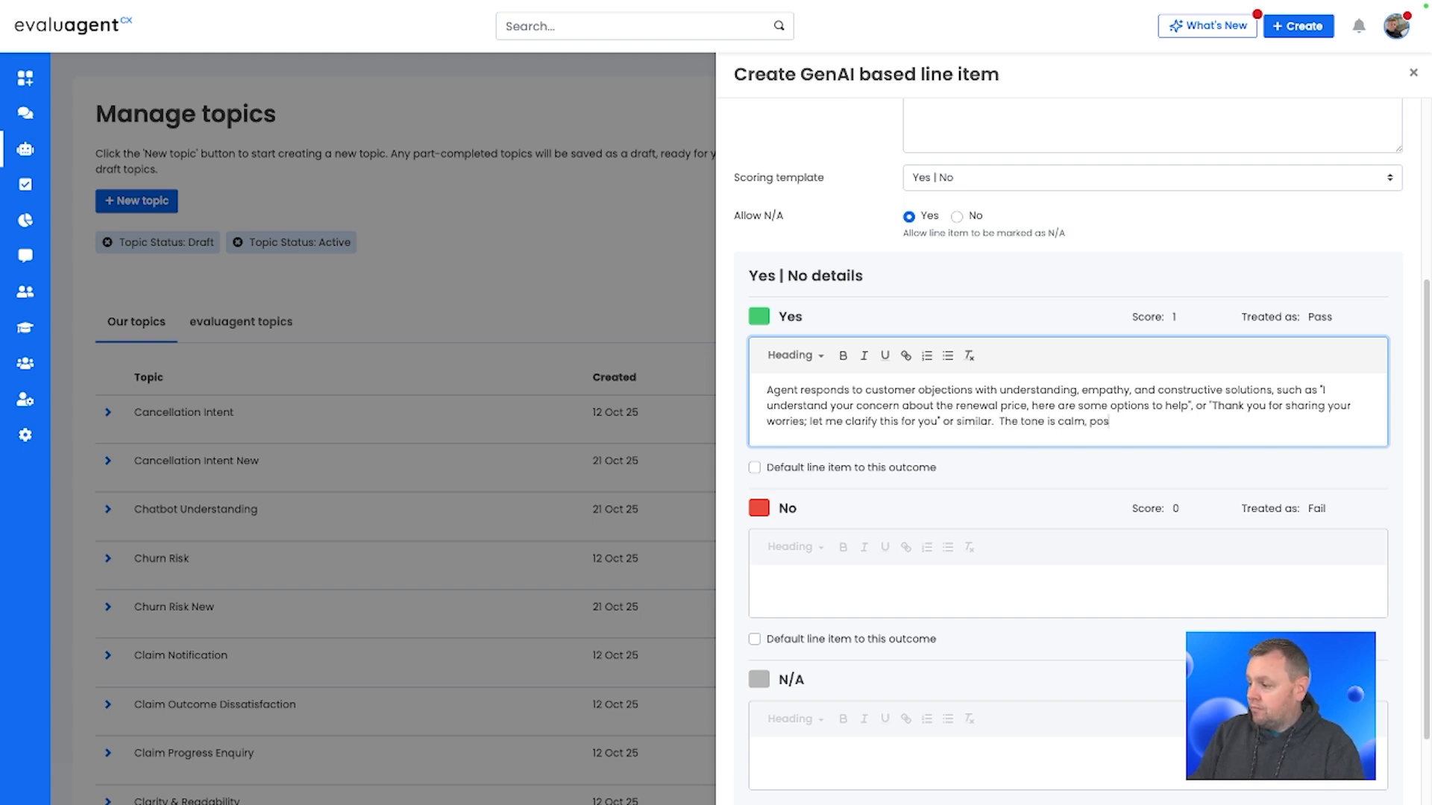
text(itive, and aime)
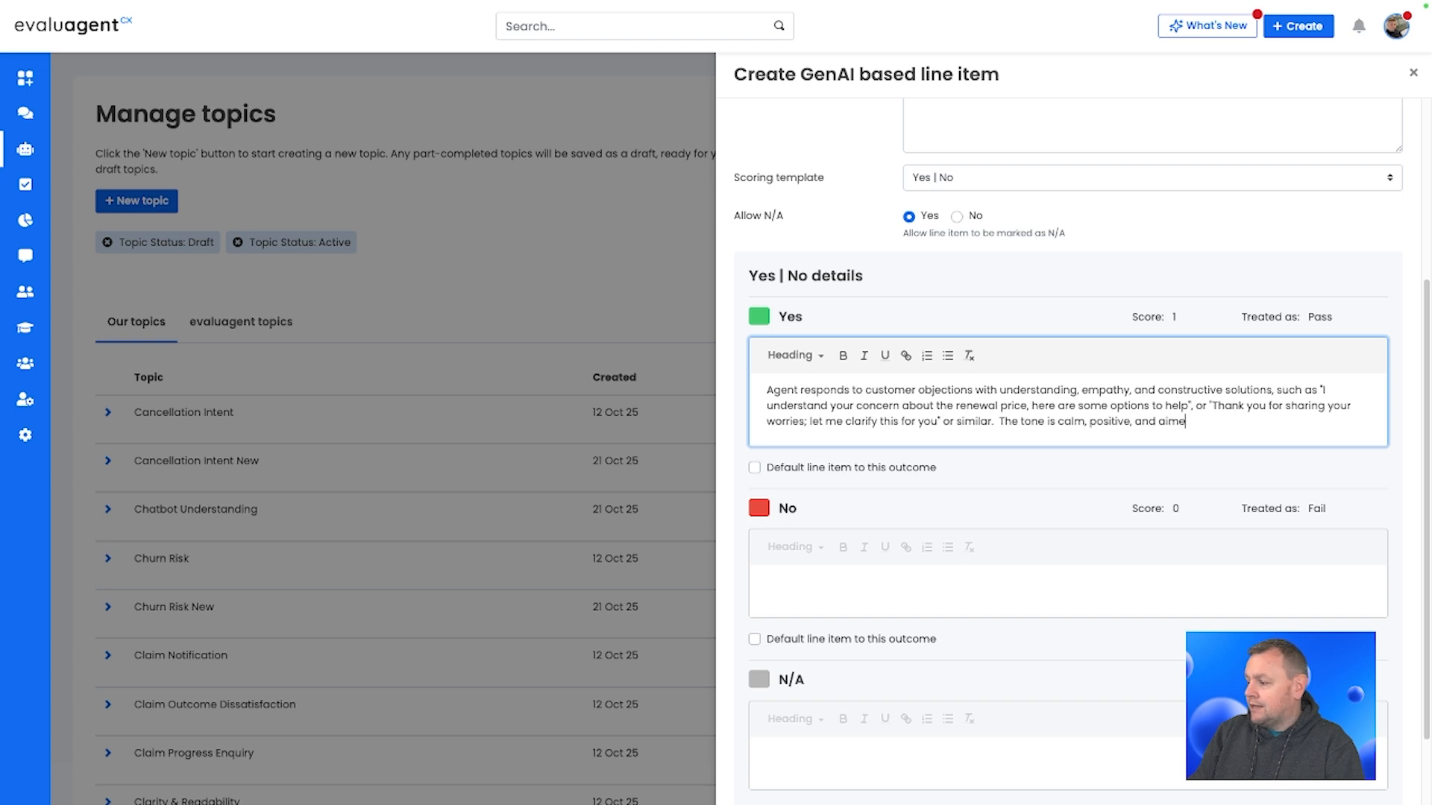
text(d at resolv)
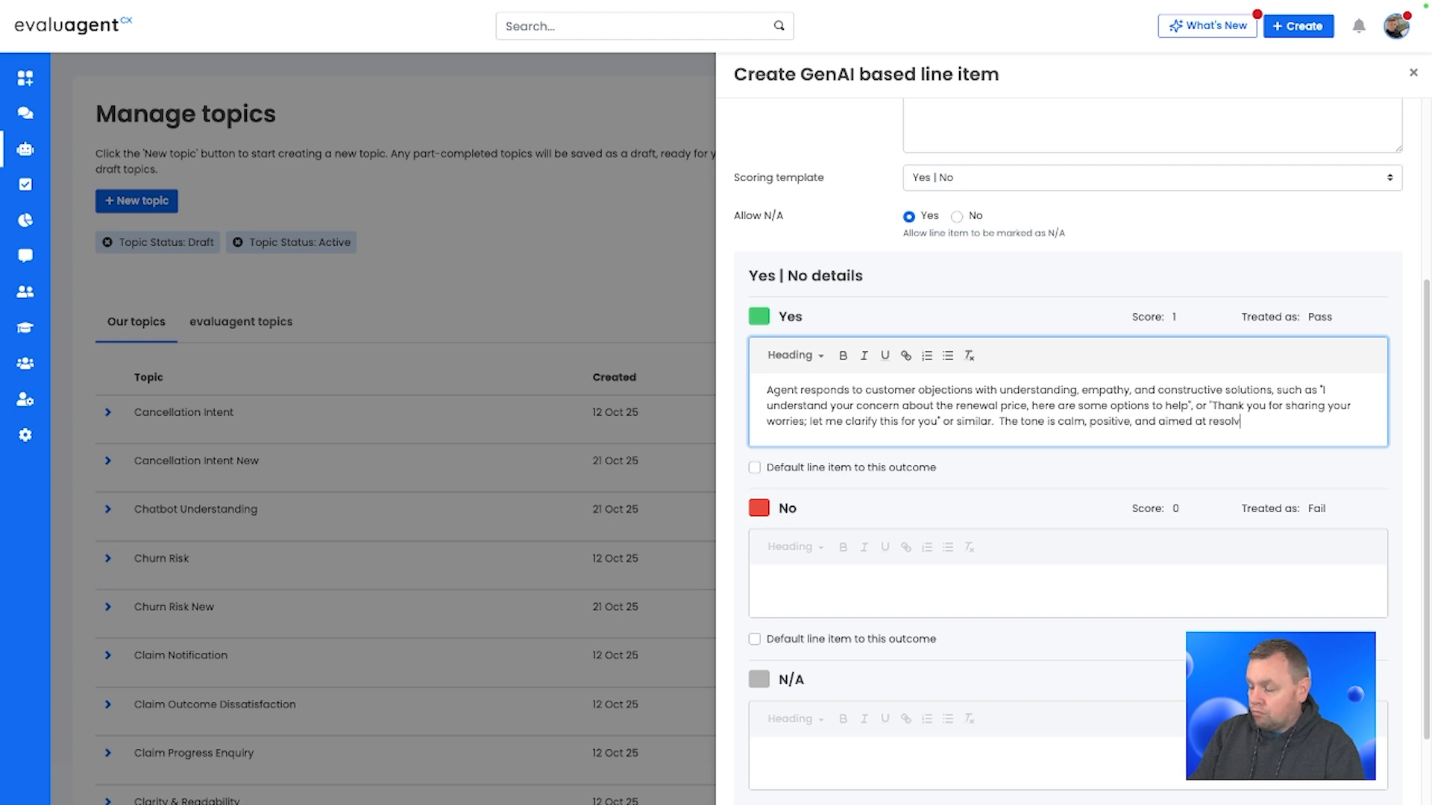
text(ing the issue w)
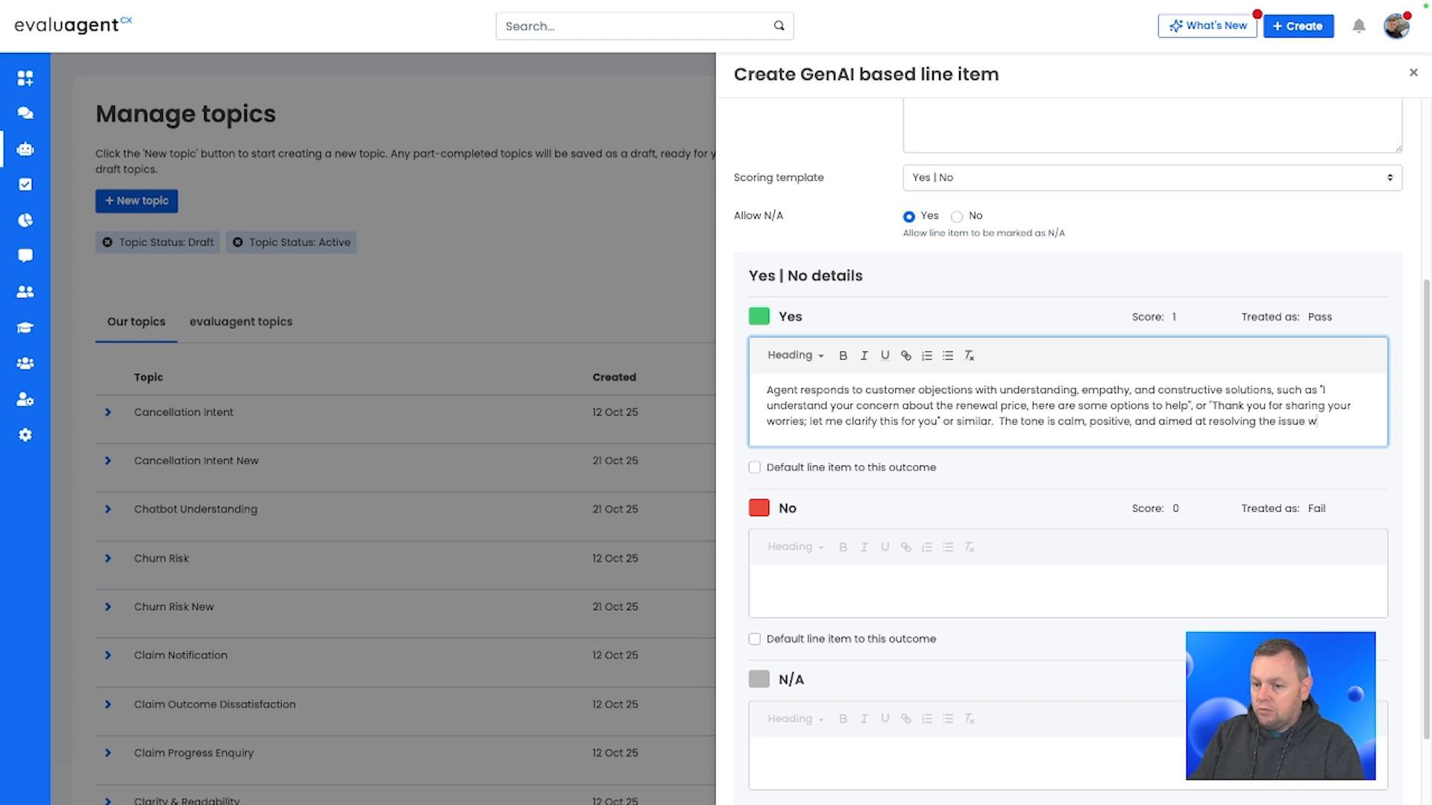
text(ithout dismissi)
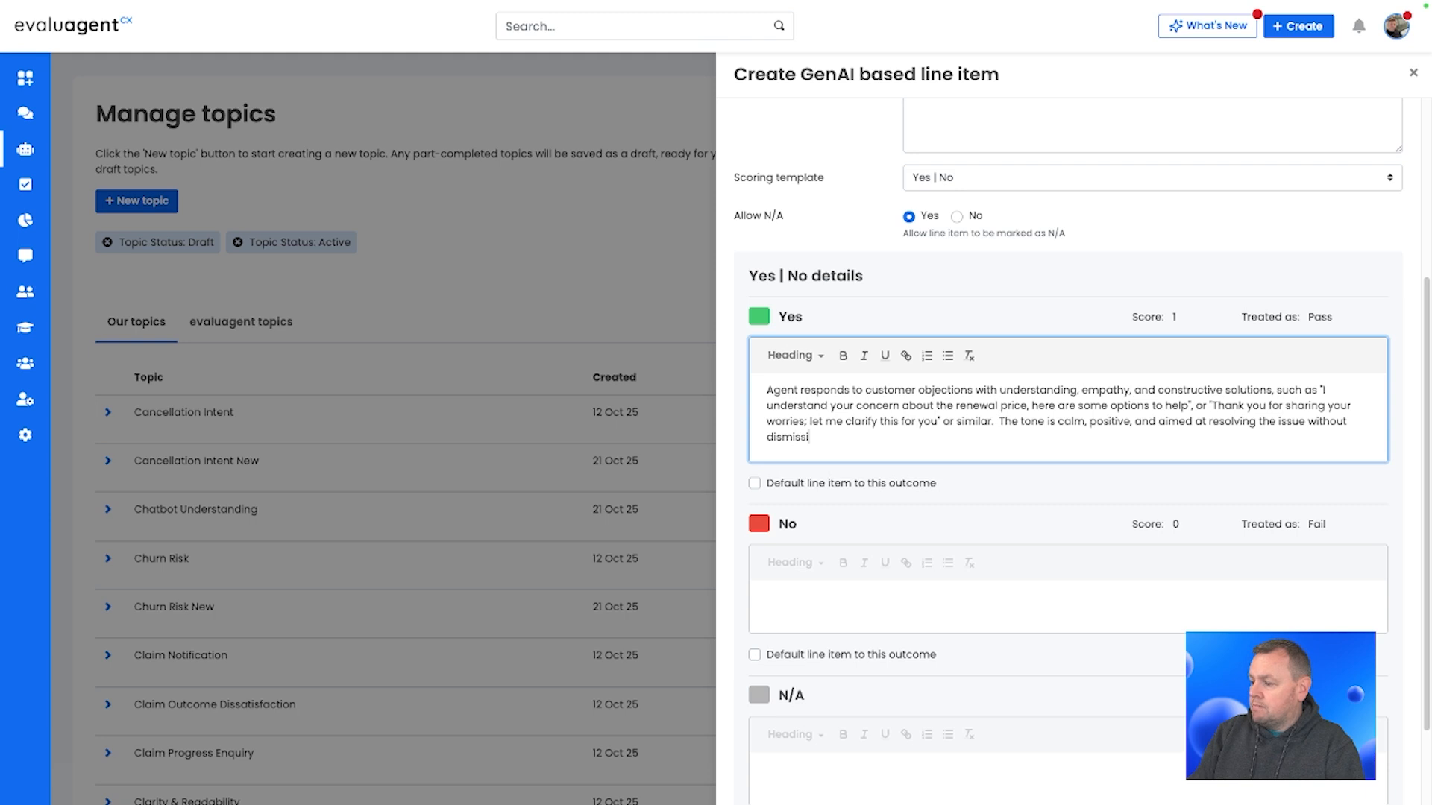
text(vene)
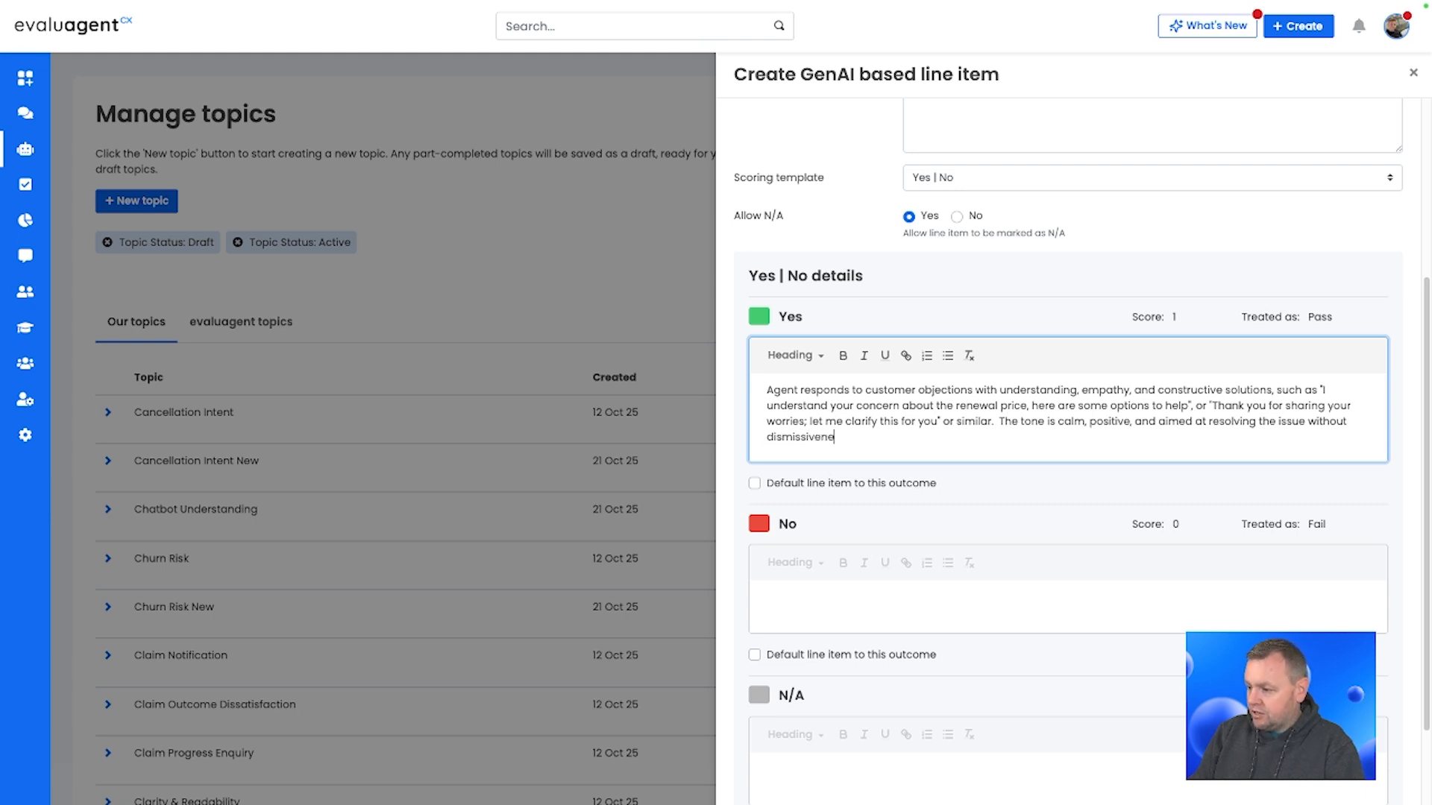
text(ss or d)
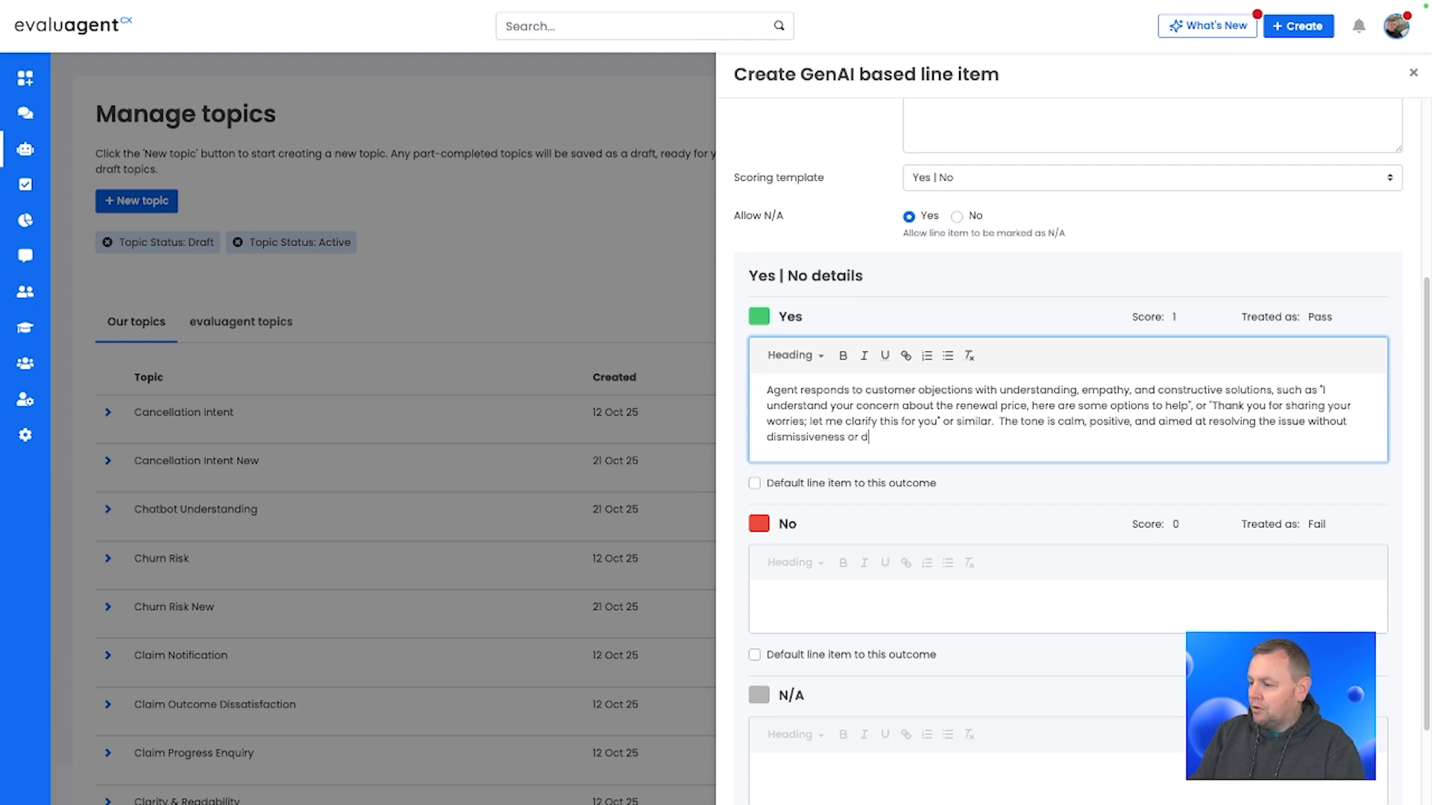
text(efensiveness.)
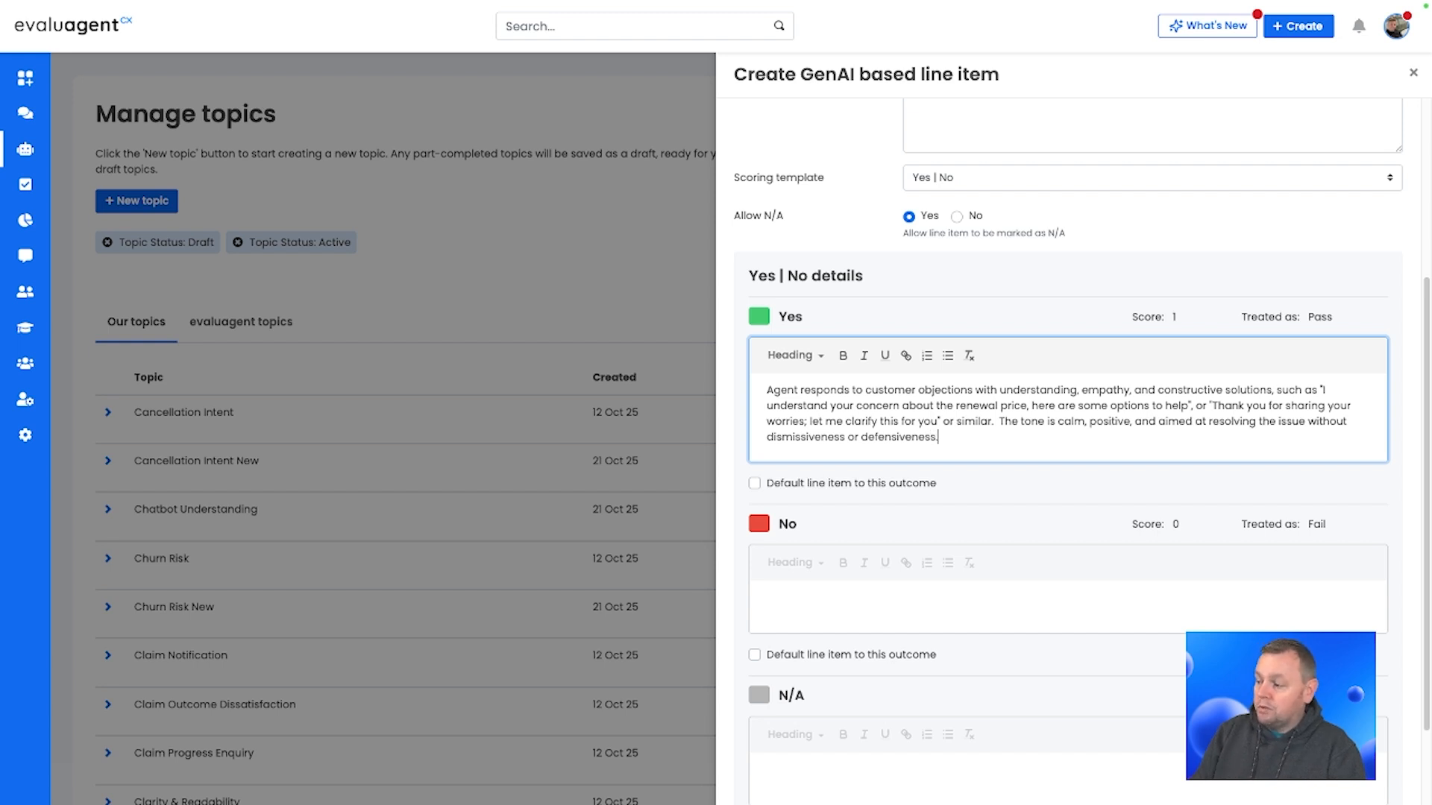
Step: Describe the No outcome as 'Agent dismisses or ignores customer objections, responds negatively or defensively, or fails to address the concern'
right_click(1164, 603)
click(906, 580)
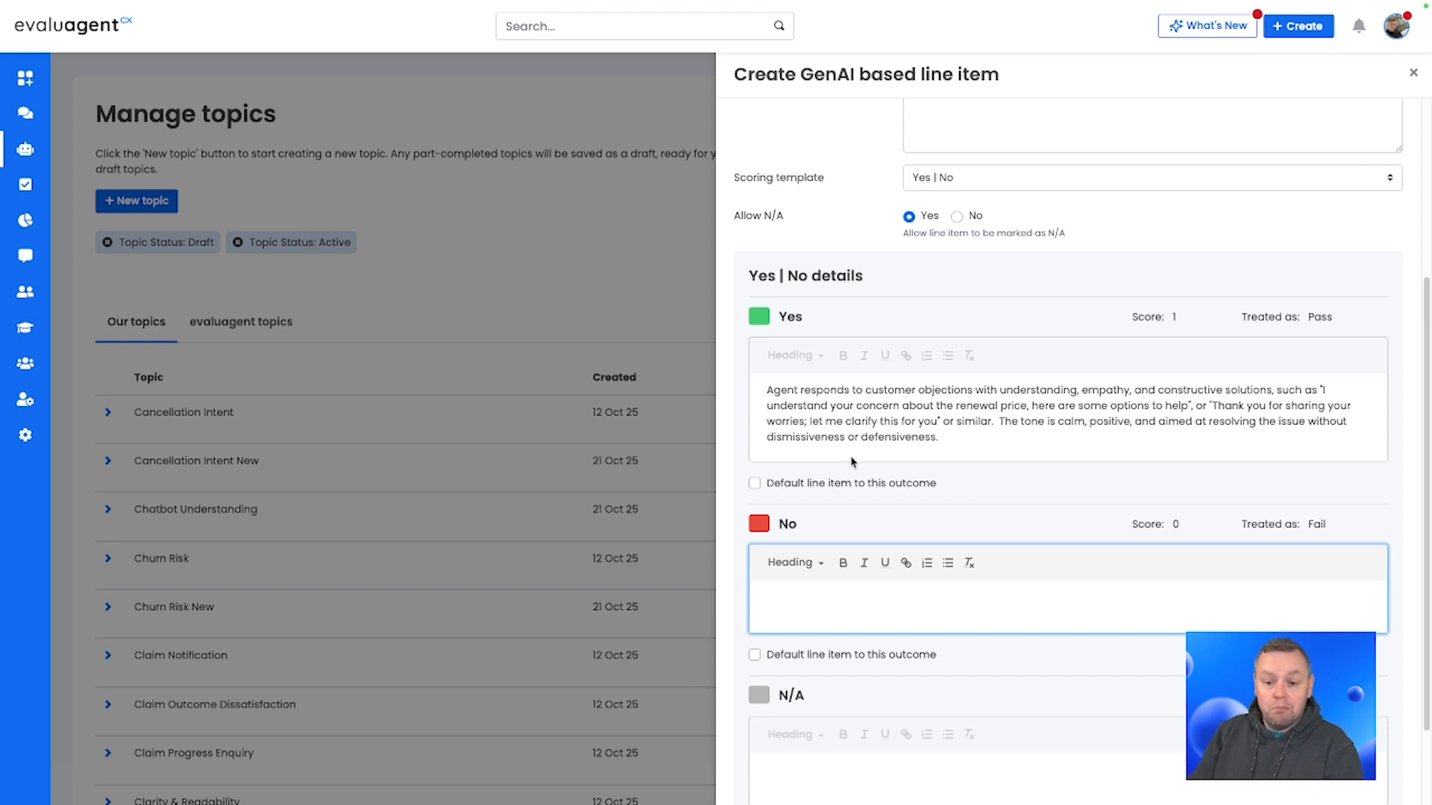
text(Agent )
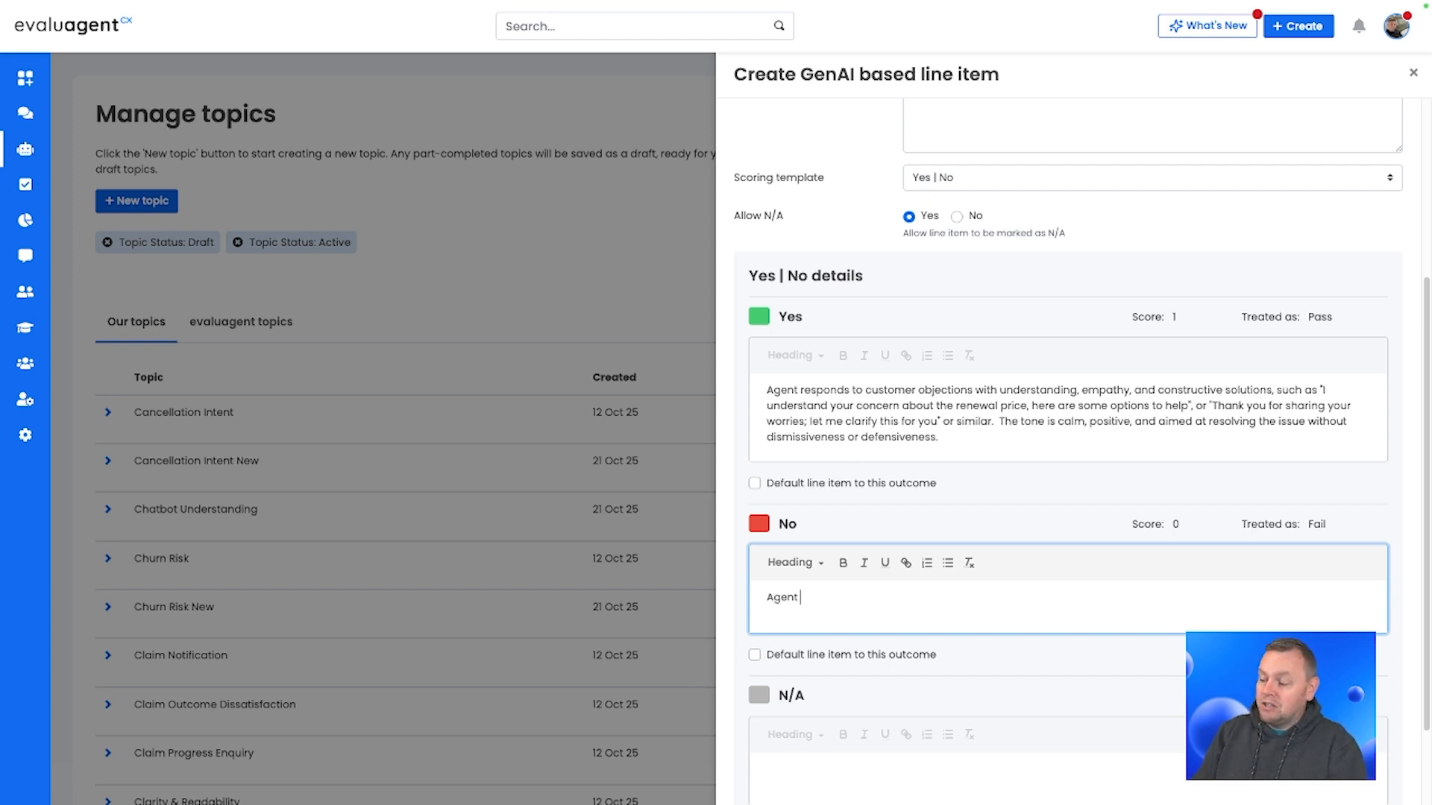
text(dismis)
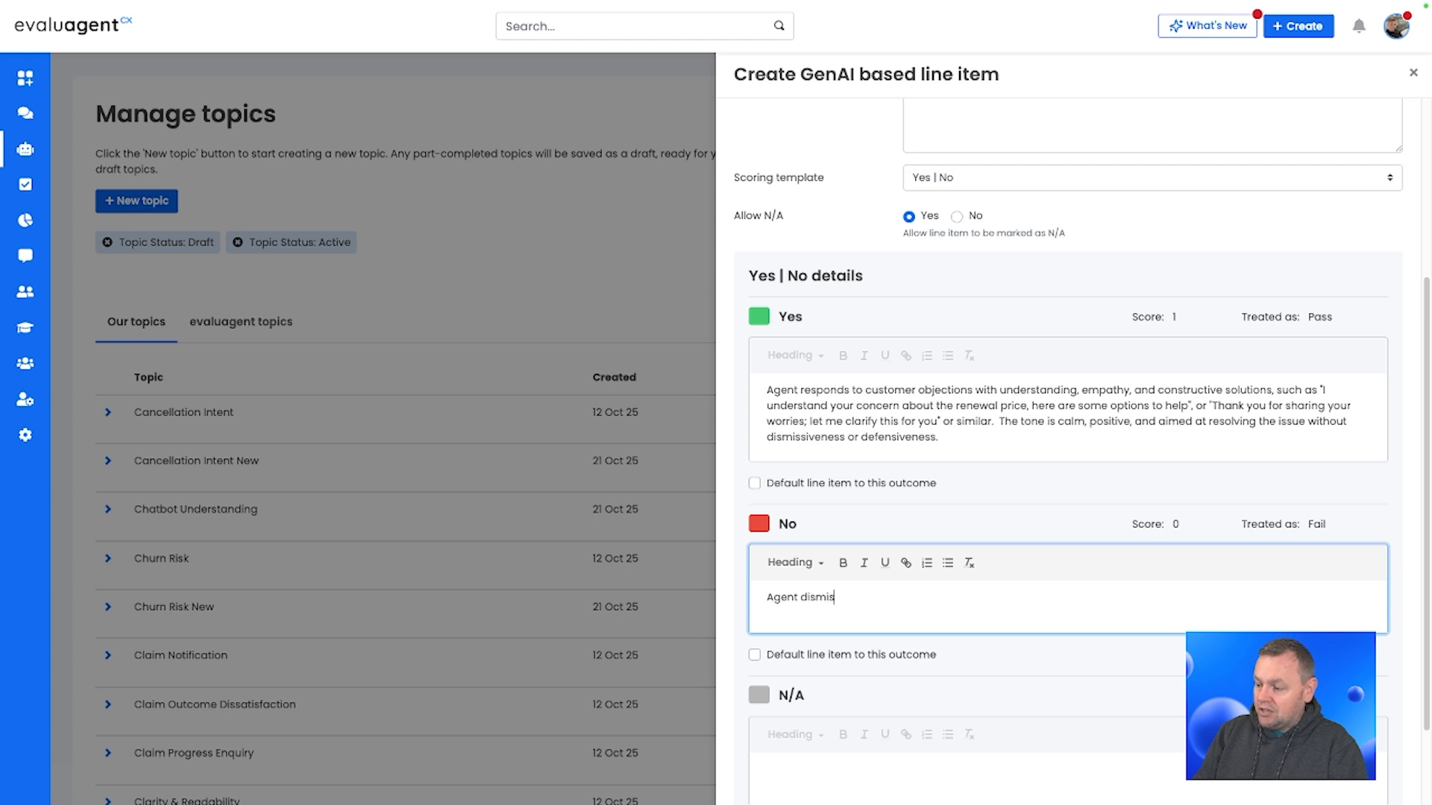
text(ses or ignor)
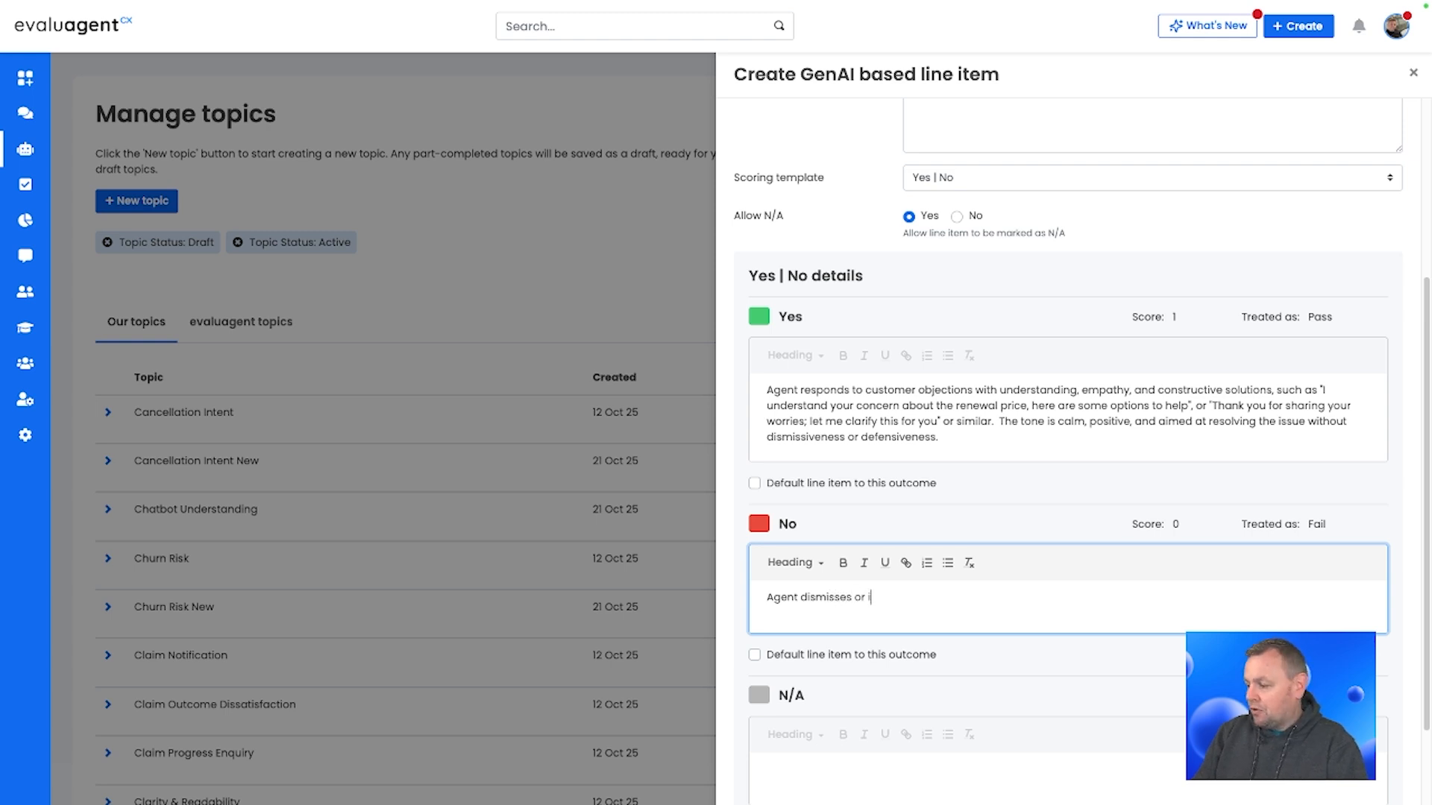
key(BackSpace)
key(BackSpace)
text(ores )
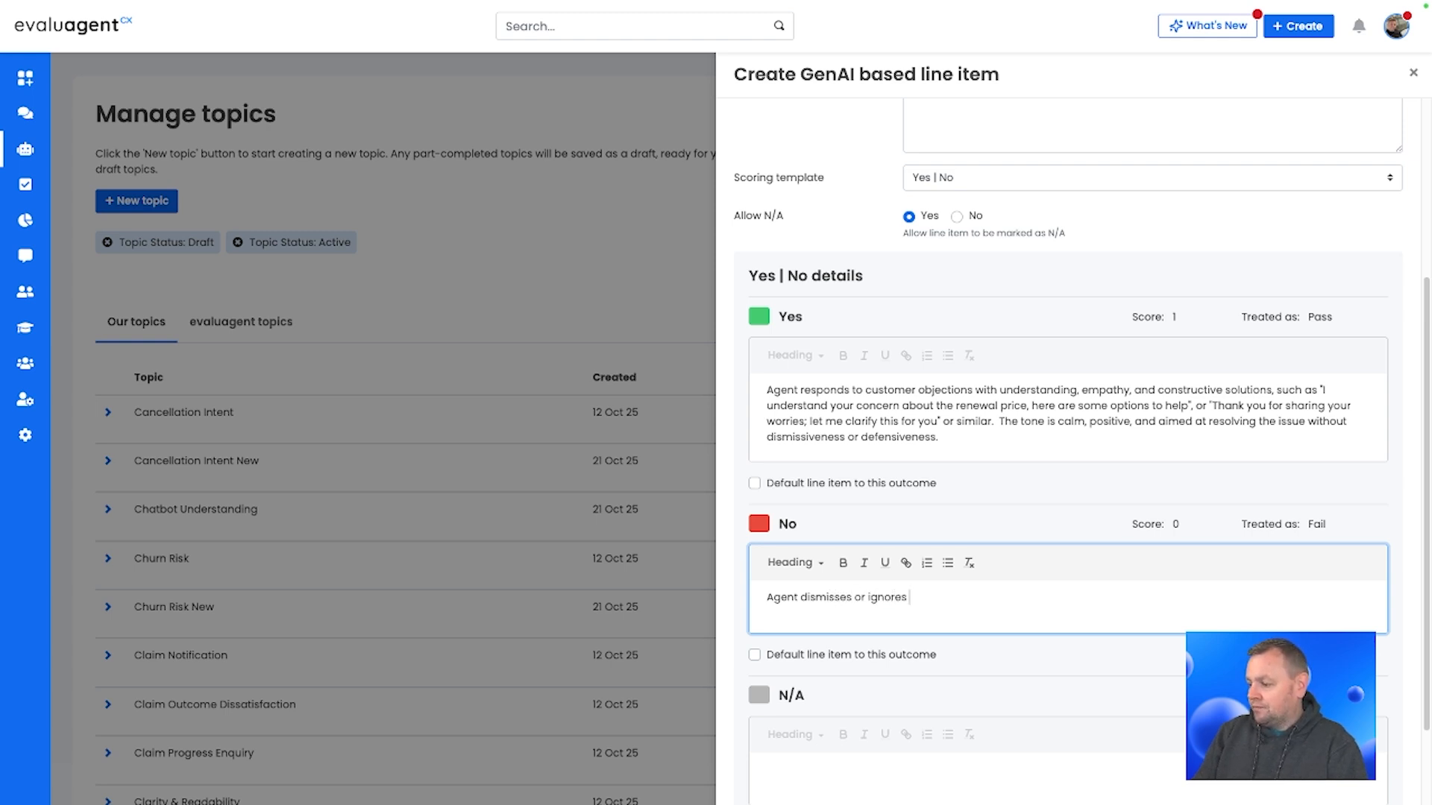
text(customer object)
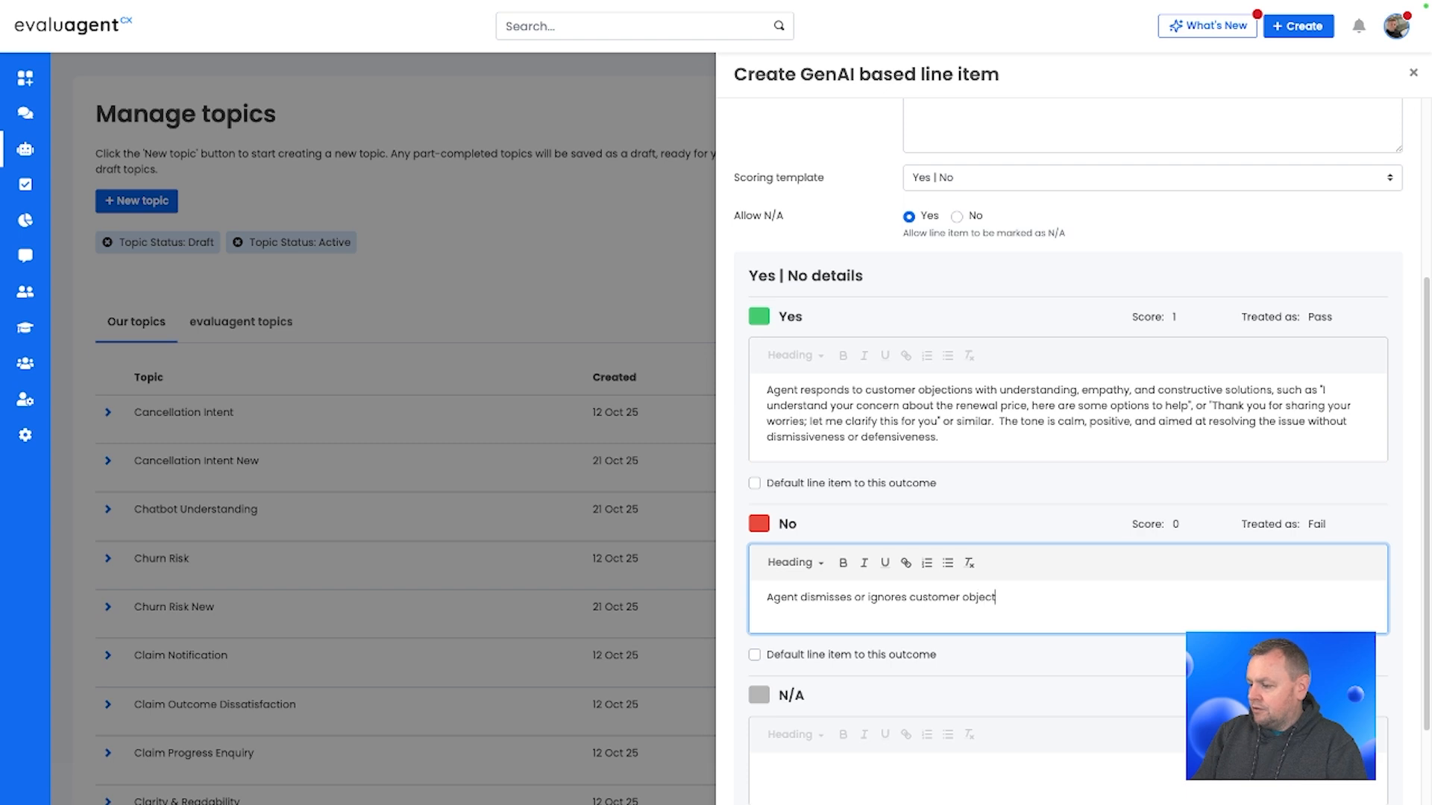
text(ions, responds )
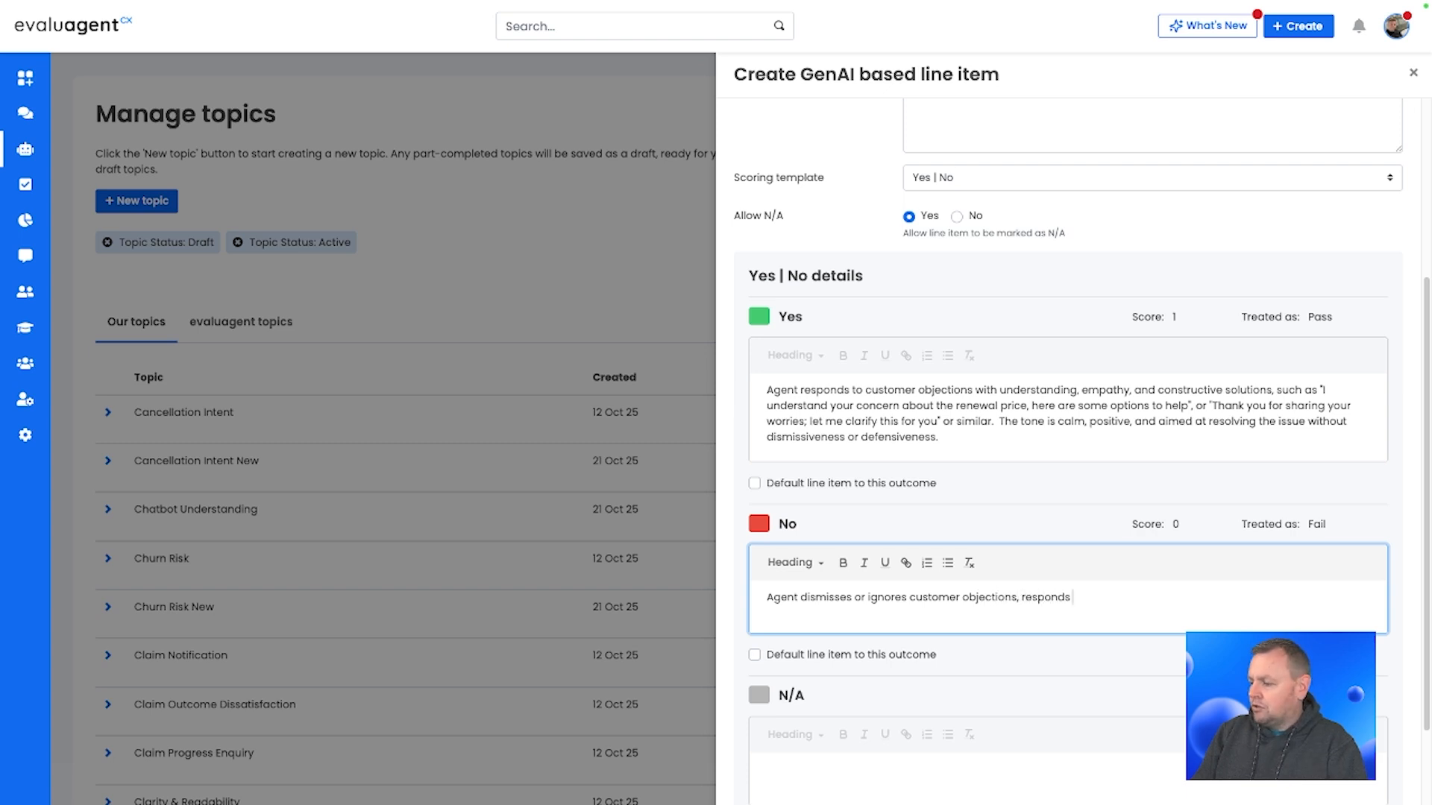
text(negativaly)
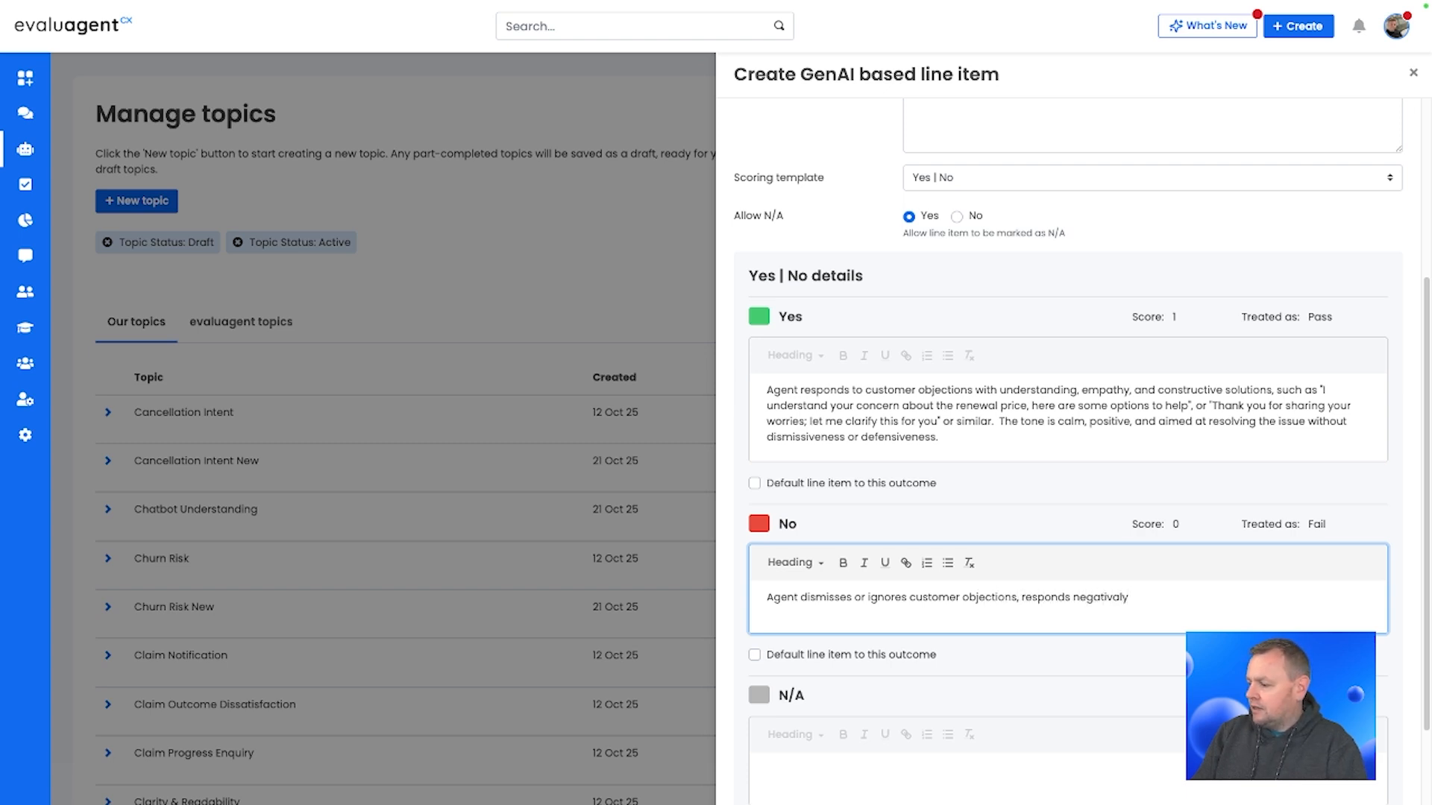
key(BackSpace)
key(BackSpace)
key(BackSpace)
text(ely o)
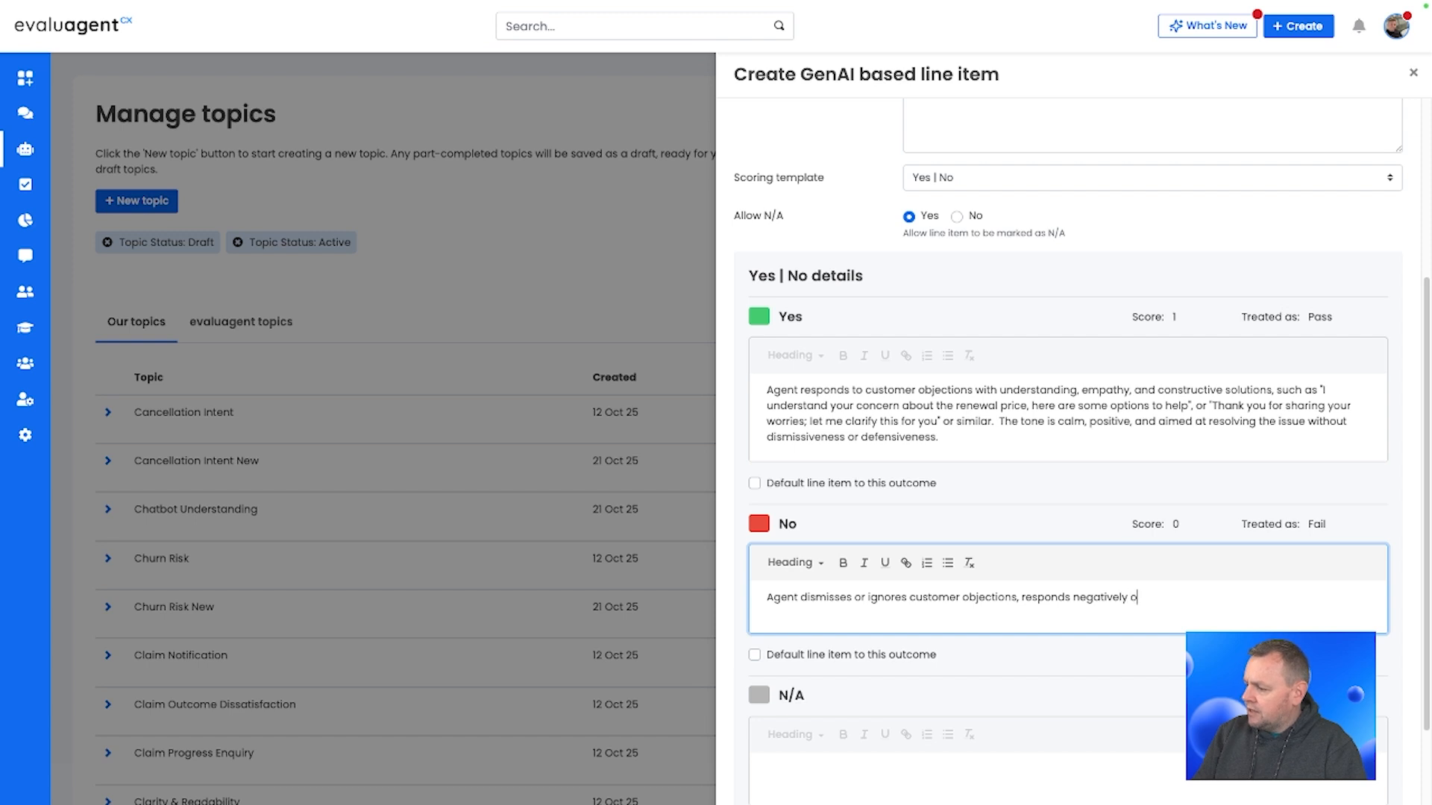
text(r defensively , or)
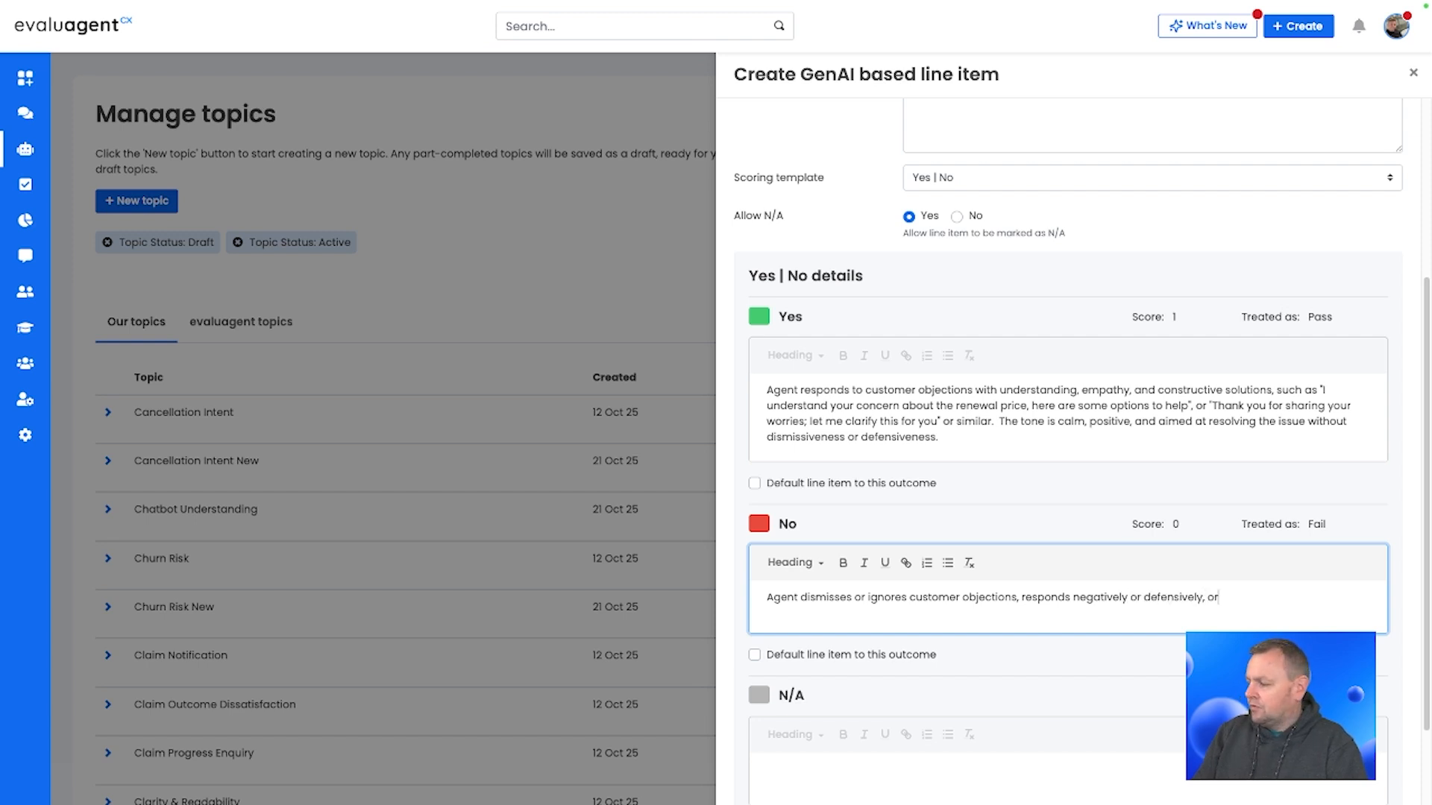
text( fails to ad)
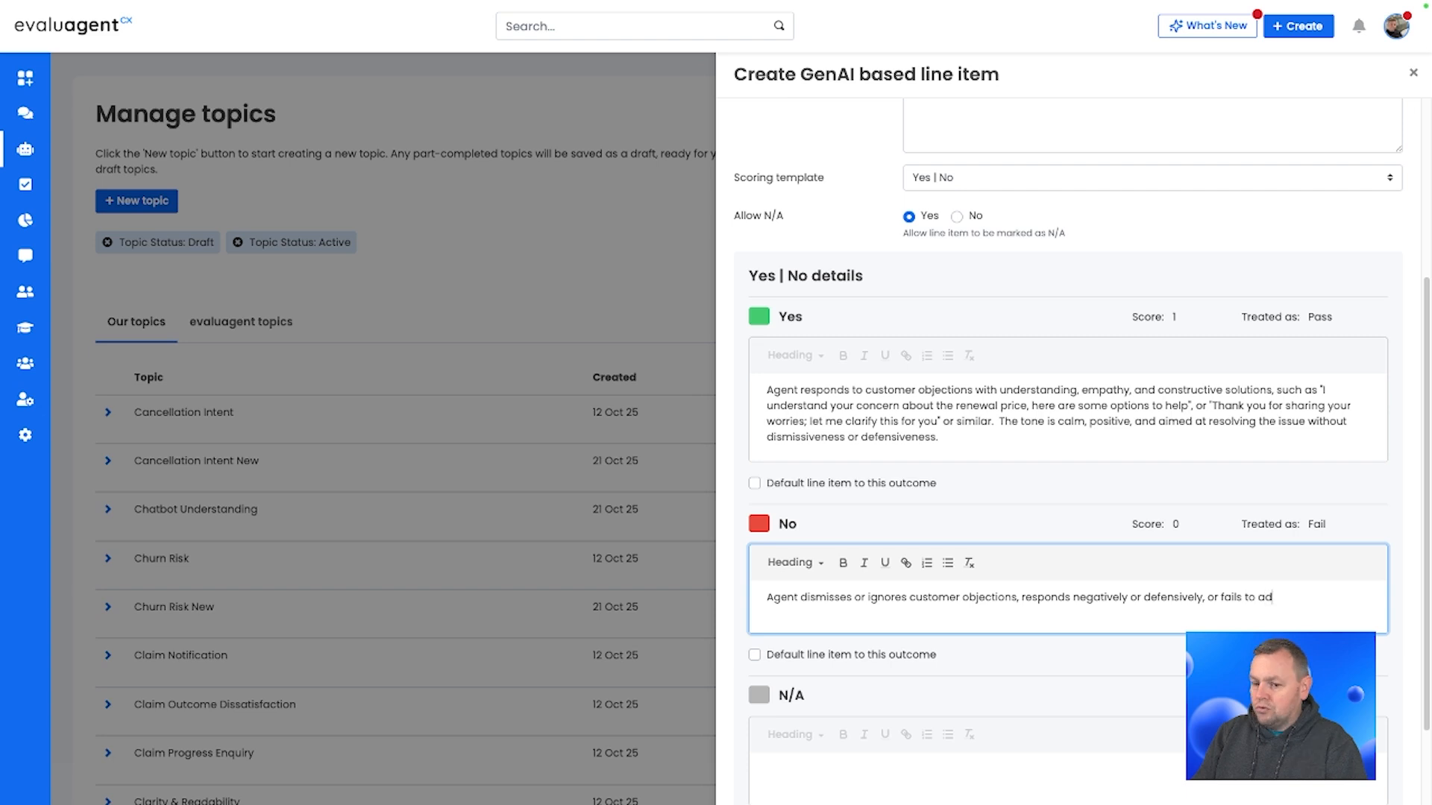
text(dress the condern)
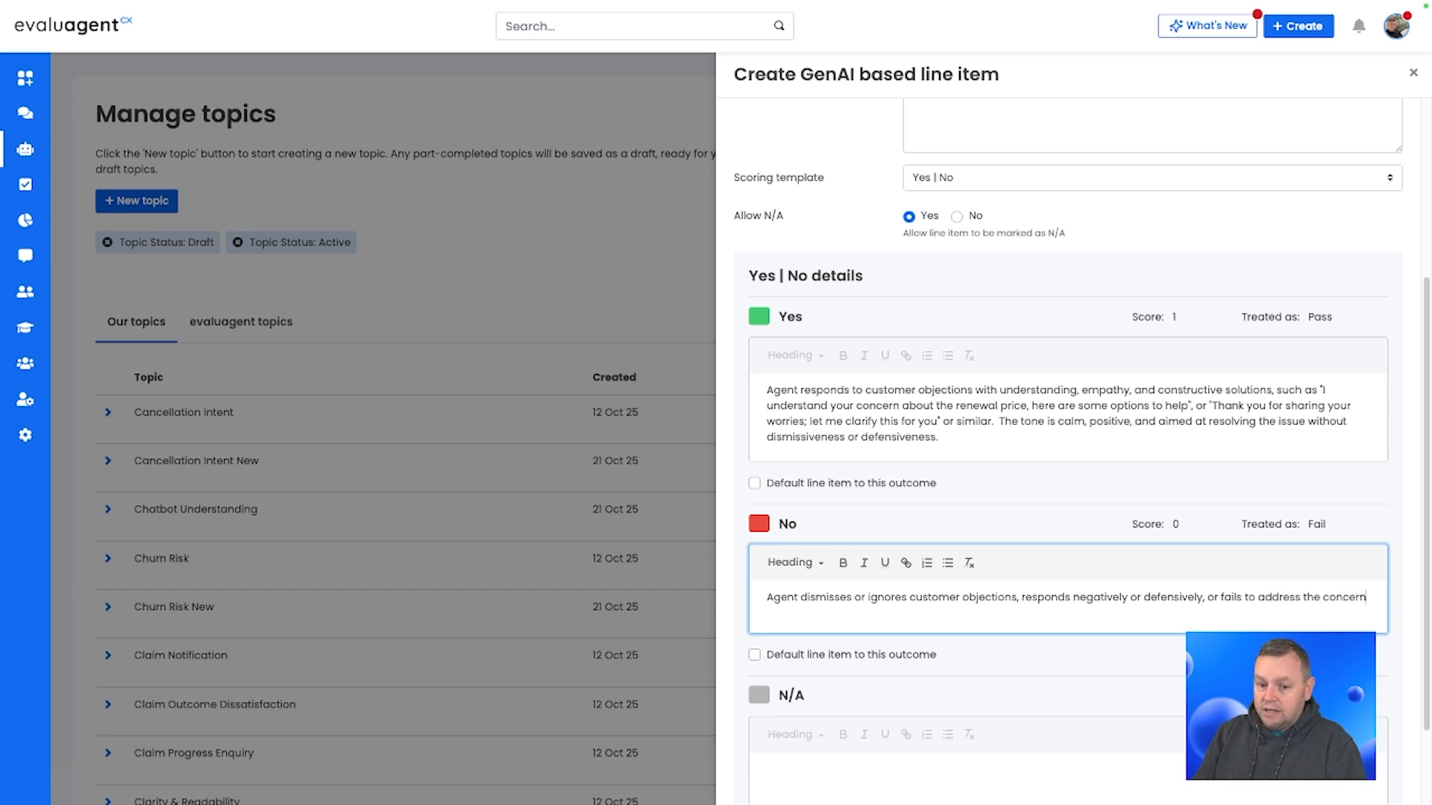
text(, for )
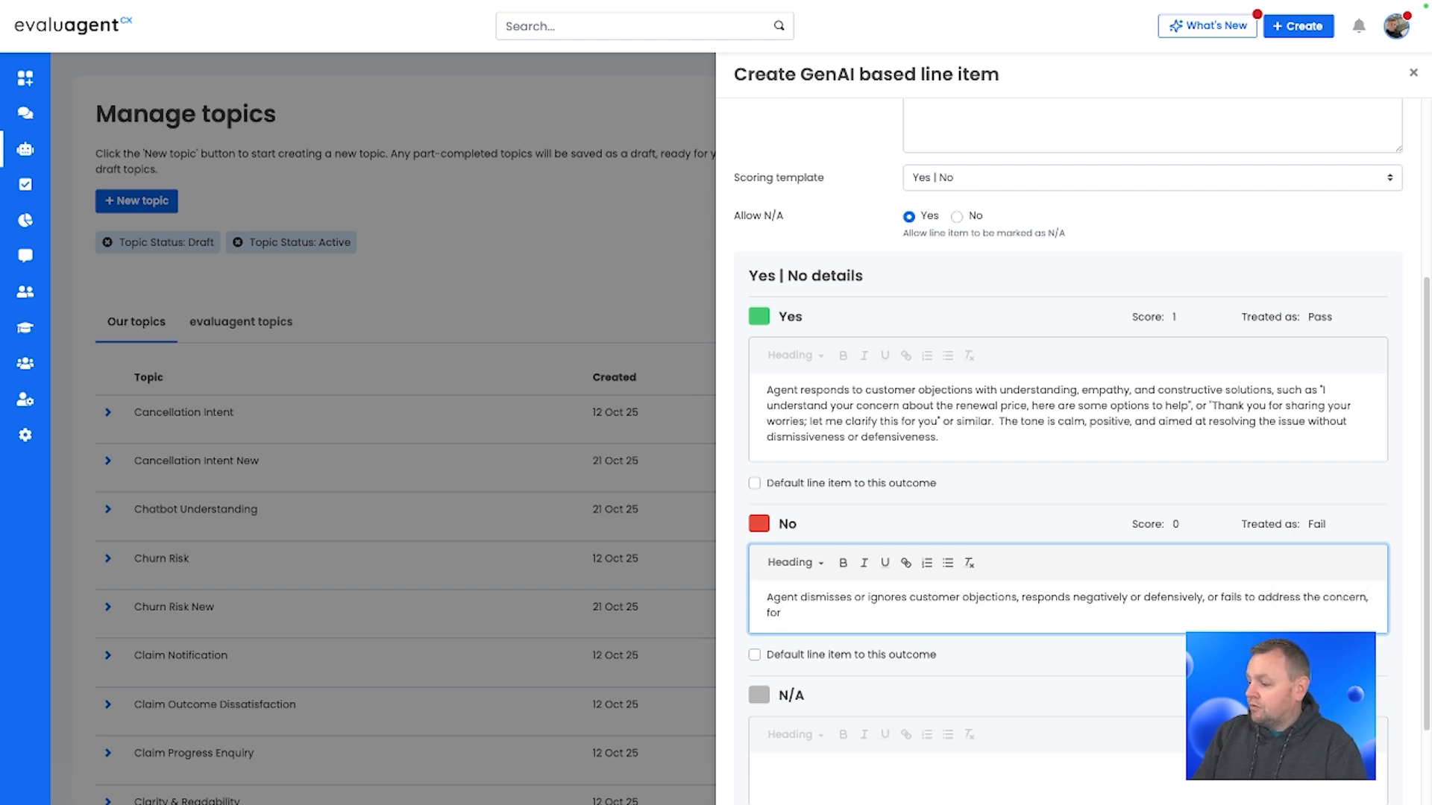
text(example "that's )
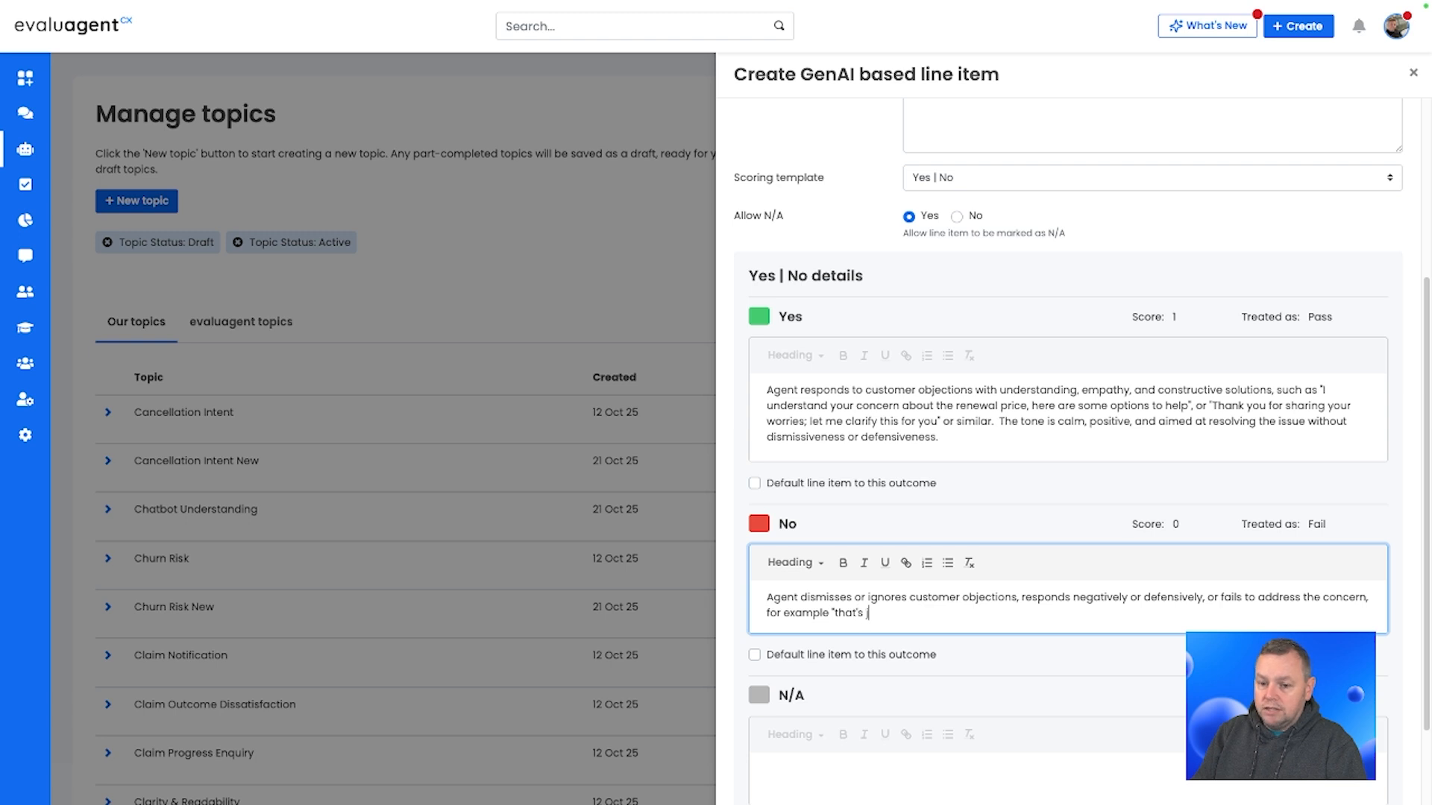
text(just how it is", )
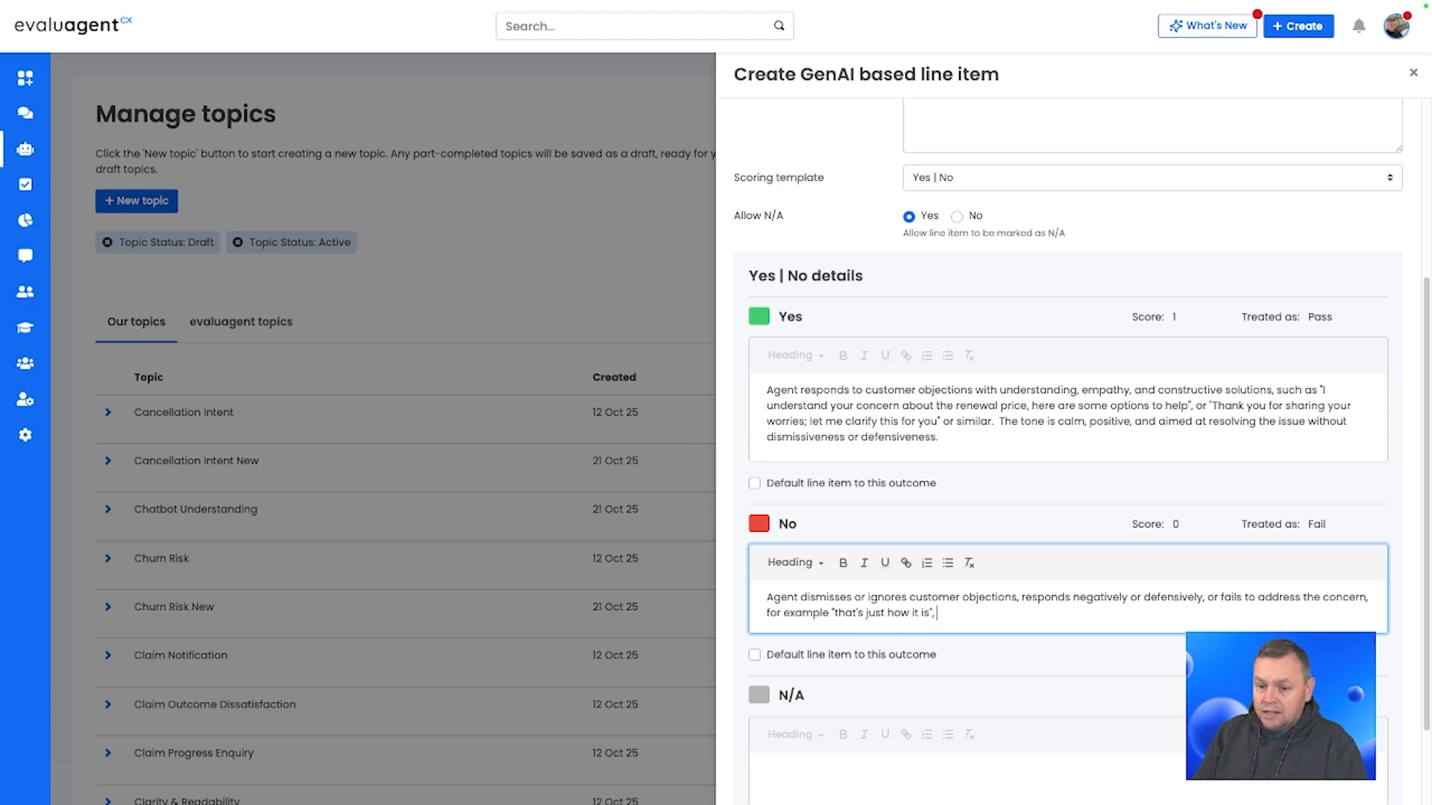
text("you have no cho)
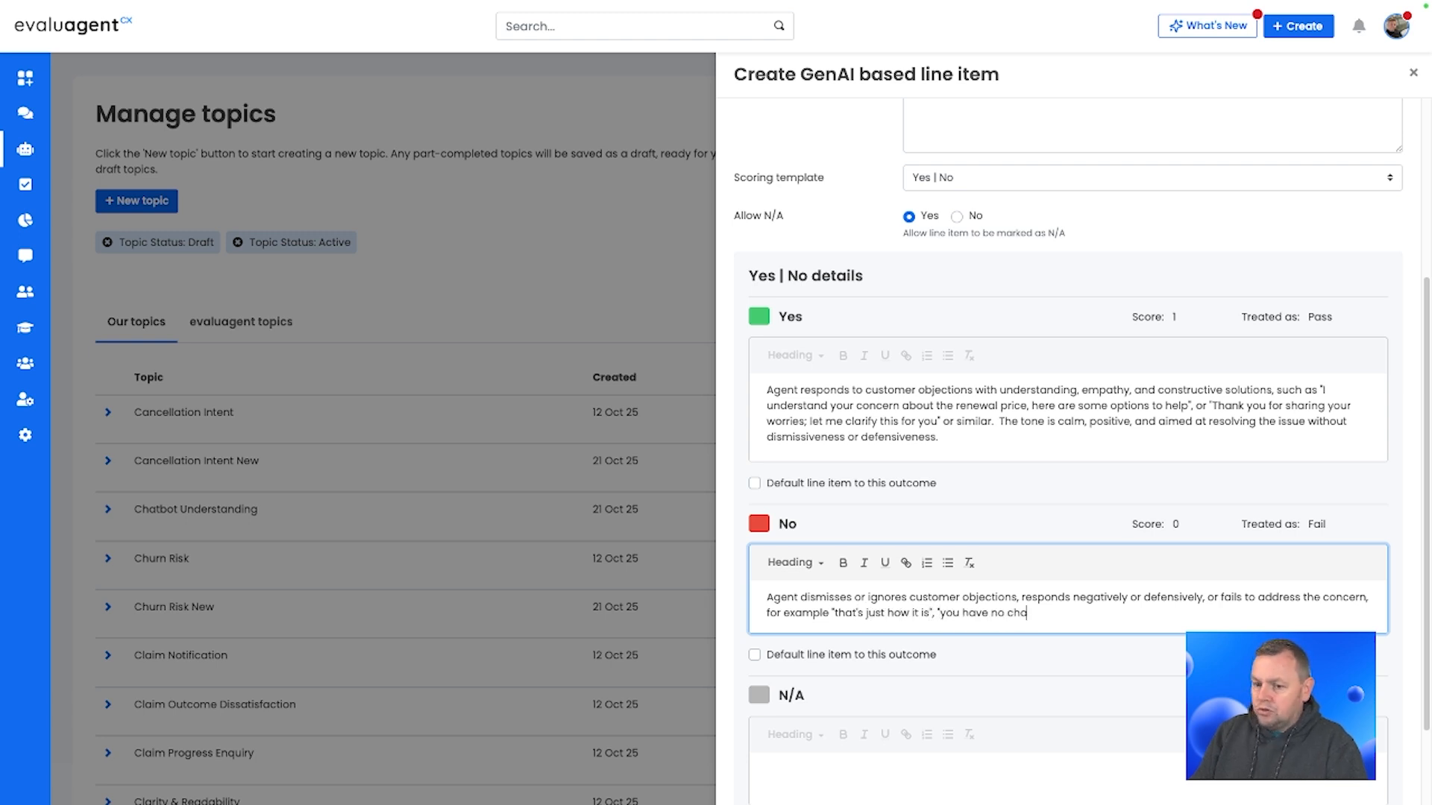
text(ice")
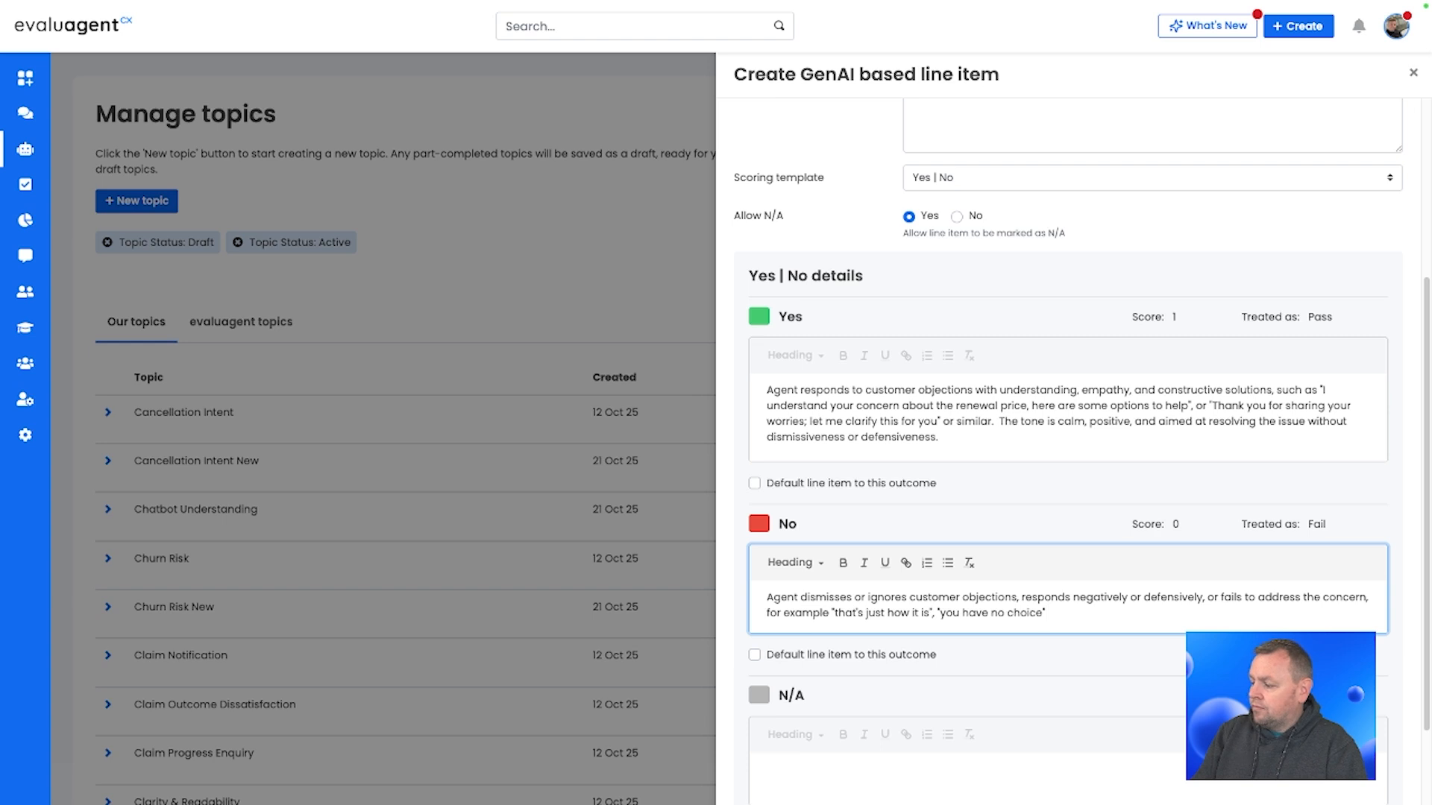
text(, or ignoring the)
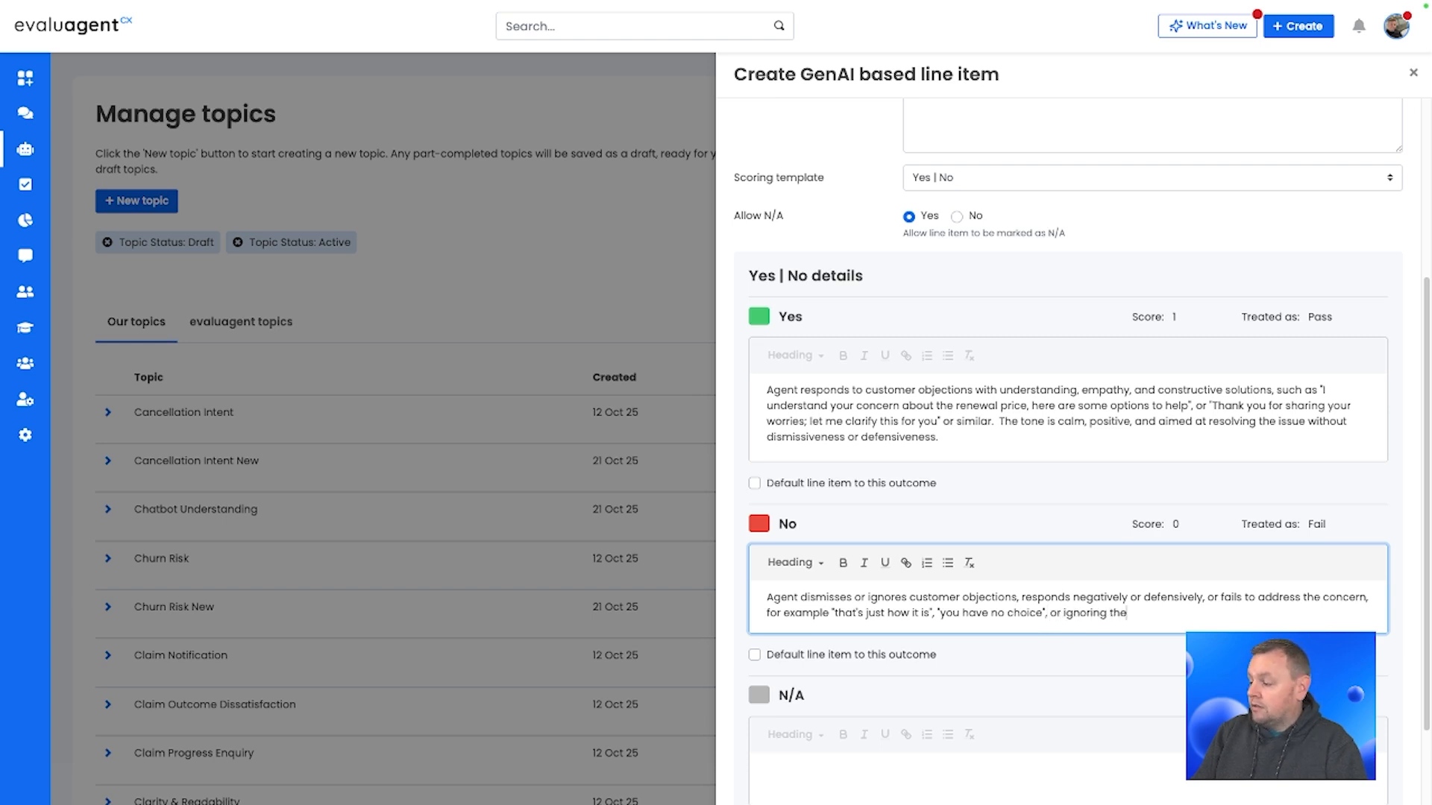
text( obj)
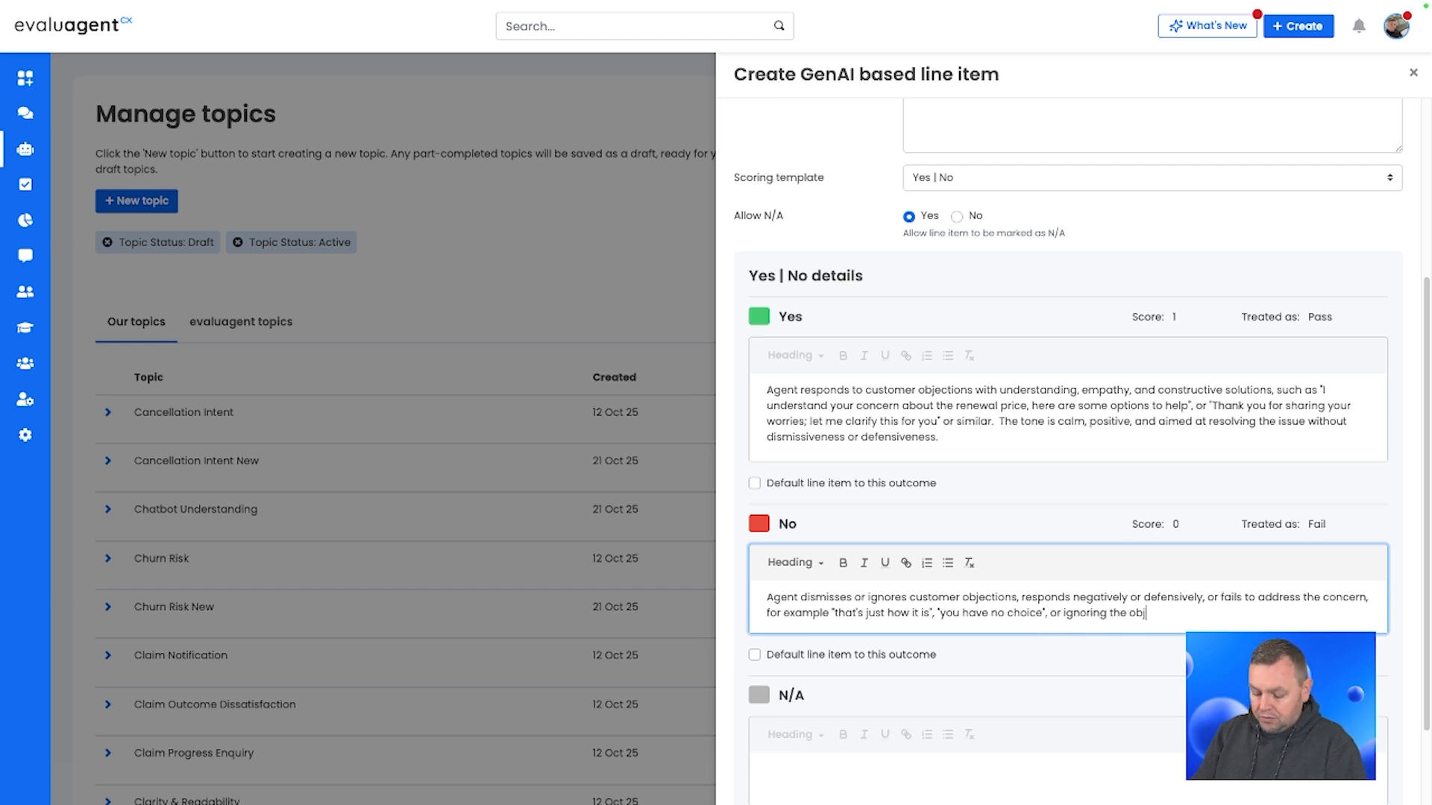
text(ection completely.)
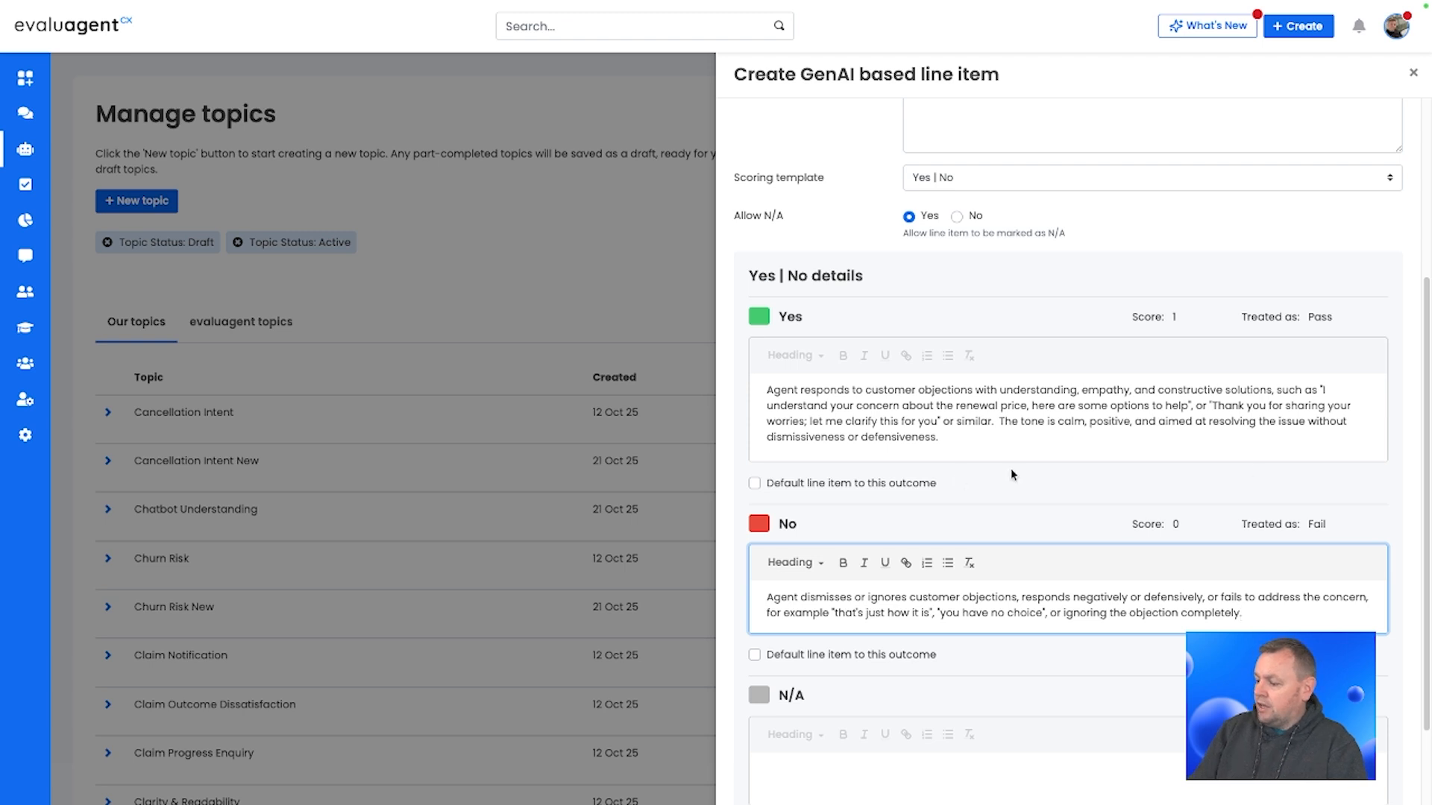
Step: Describe the N/A outcome as 'No objections were raised by the customer during the interaction, for instance,'
scroll(1011, 475, down, 2)
click(1003, 662)
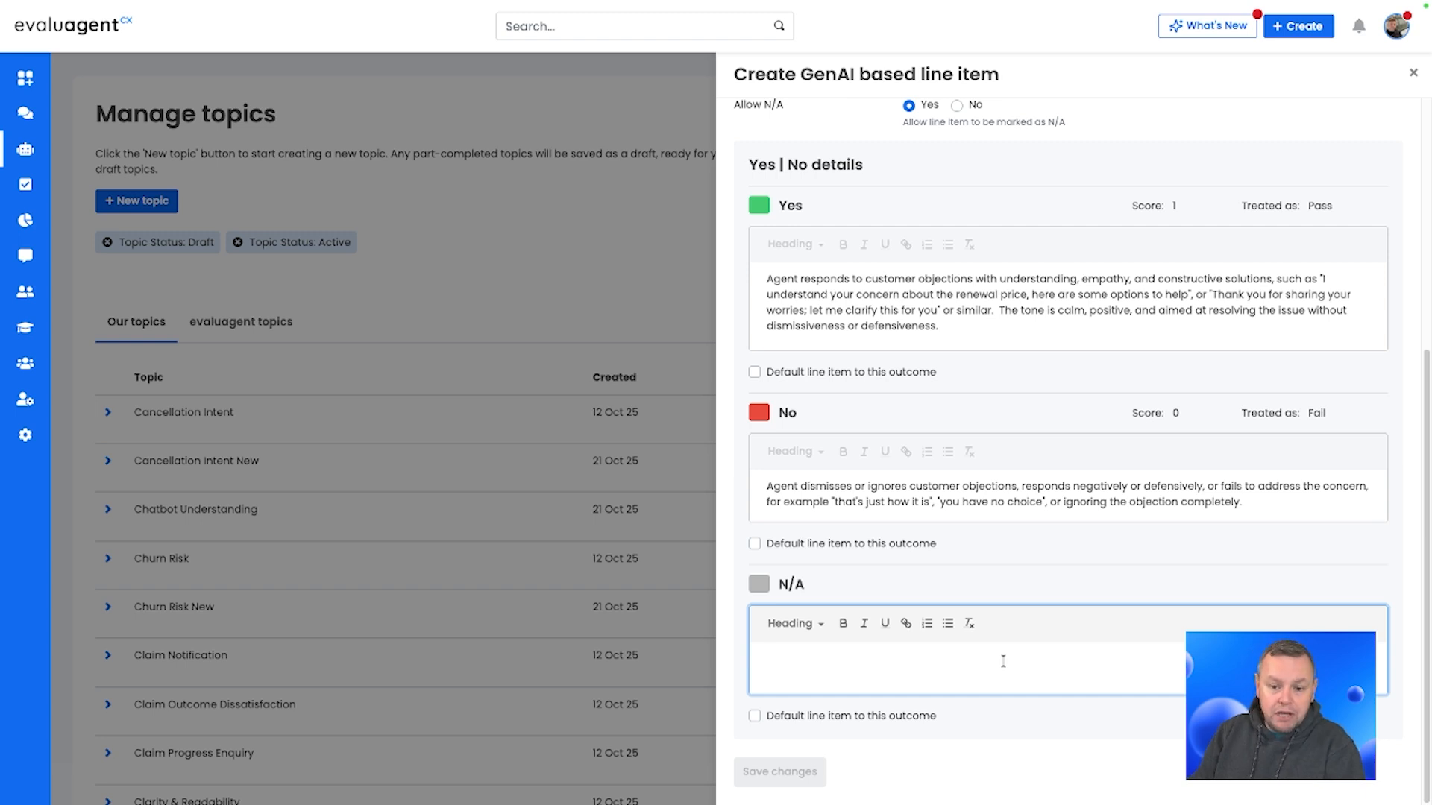
text(No objecvtions)
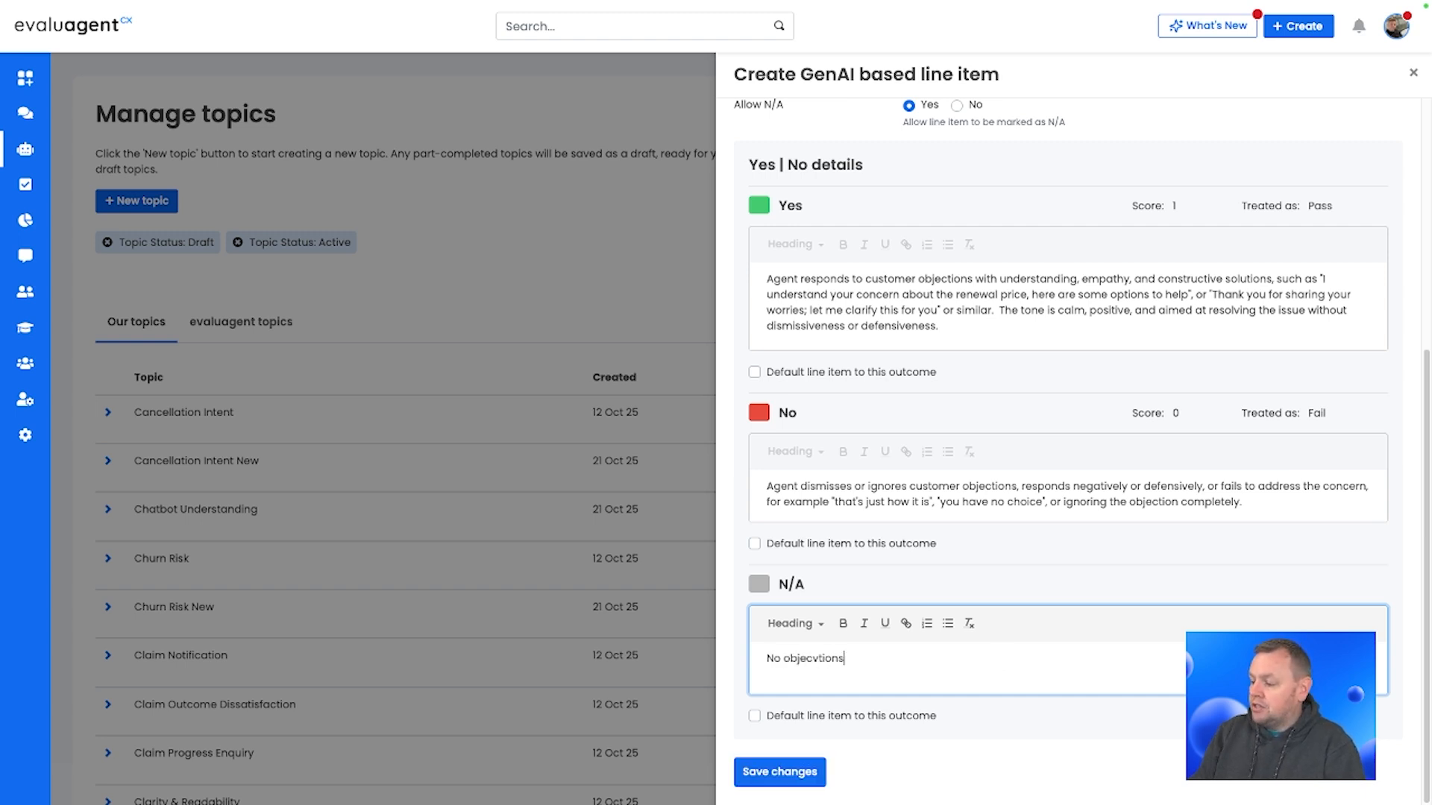
key(BackSpace)
key(BackSpace)
key(BackSpace)
key(BackSpace)
key(BackSpace)
text(tions ewe)
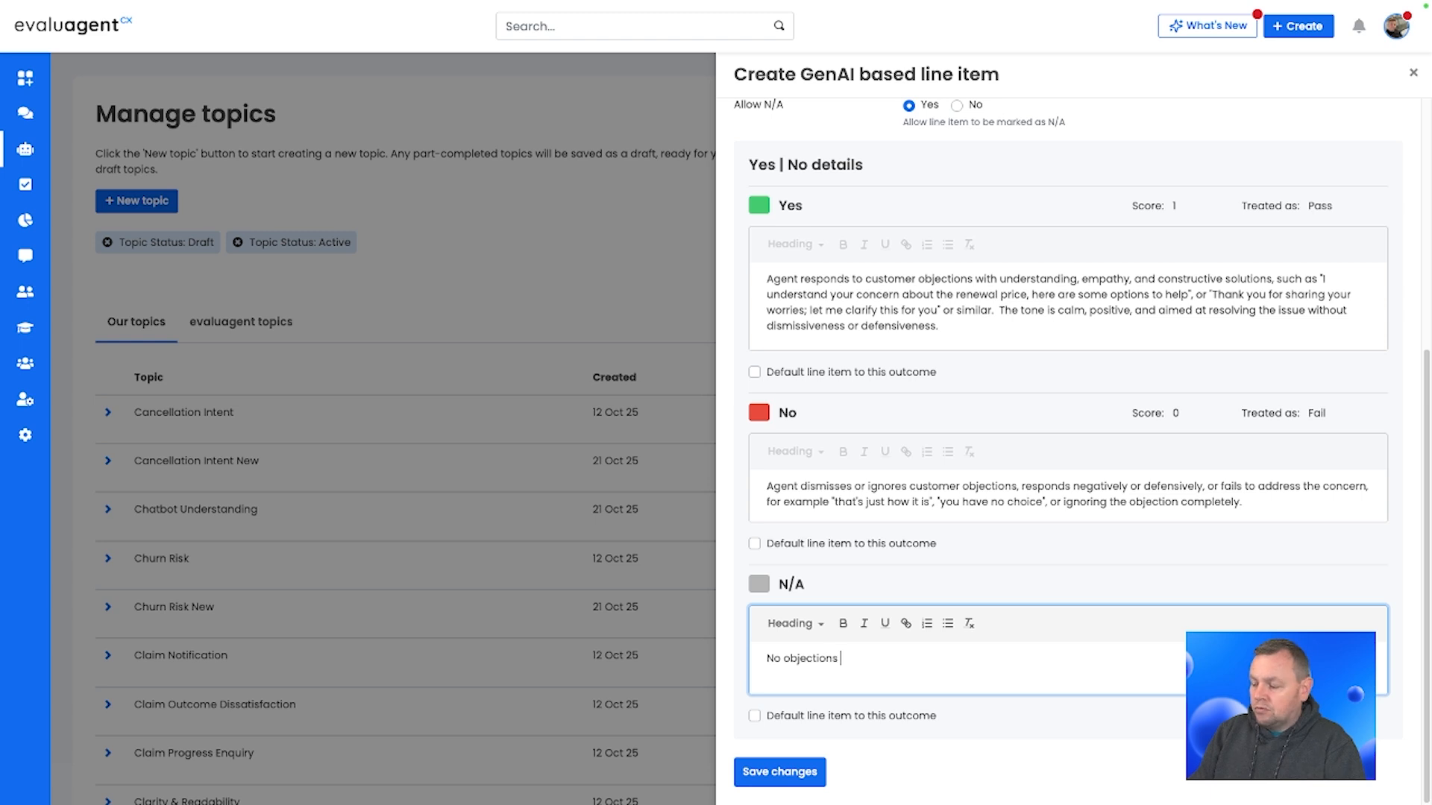
key(BackSpace)
key(BackSpace)
key(BackSpace)
text(were )
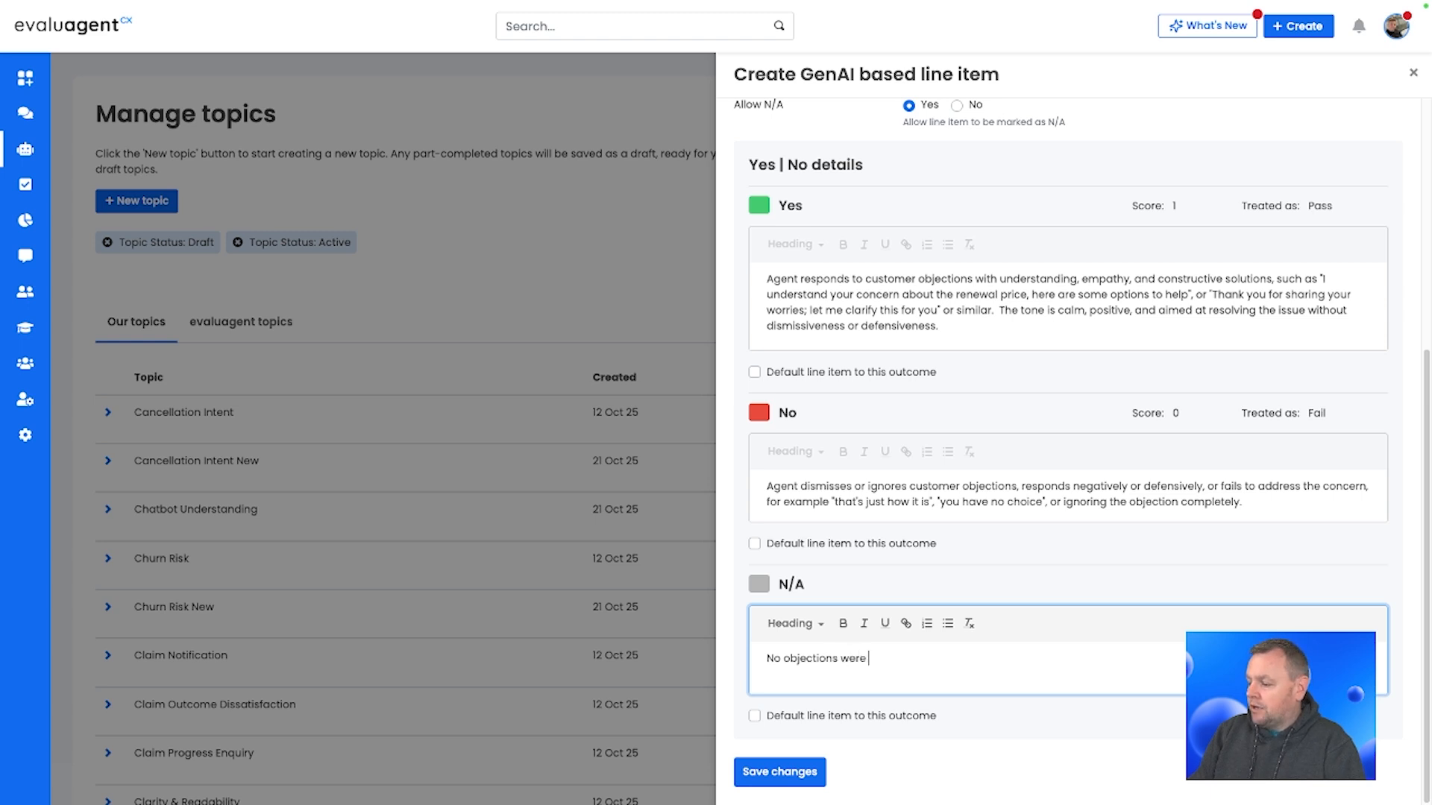
text(raised by the custome)
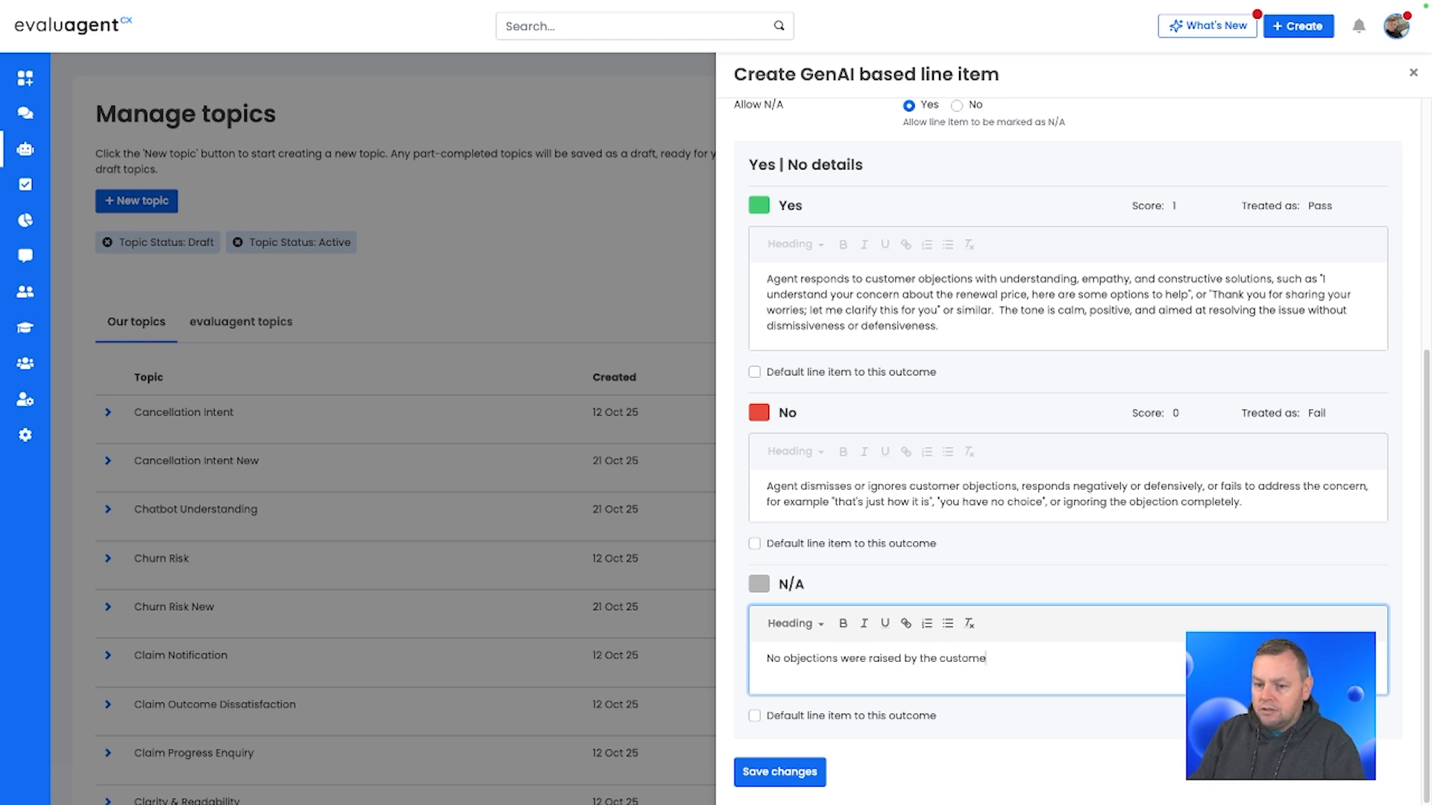
text(r during the interacti)
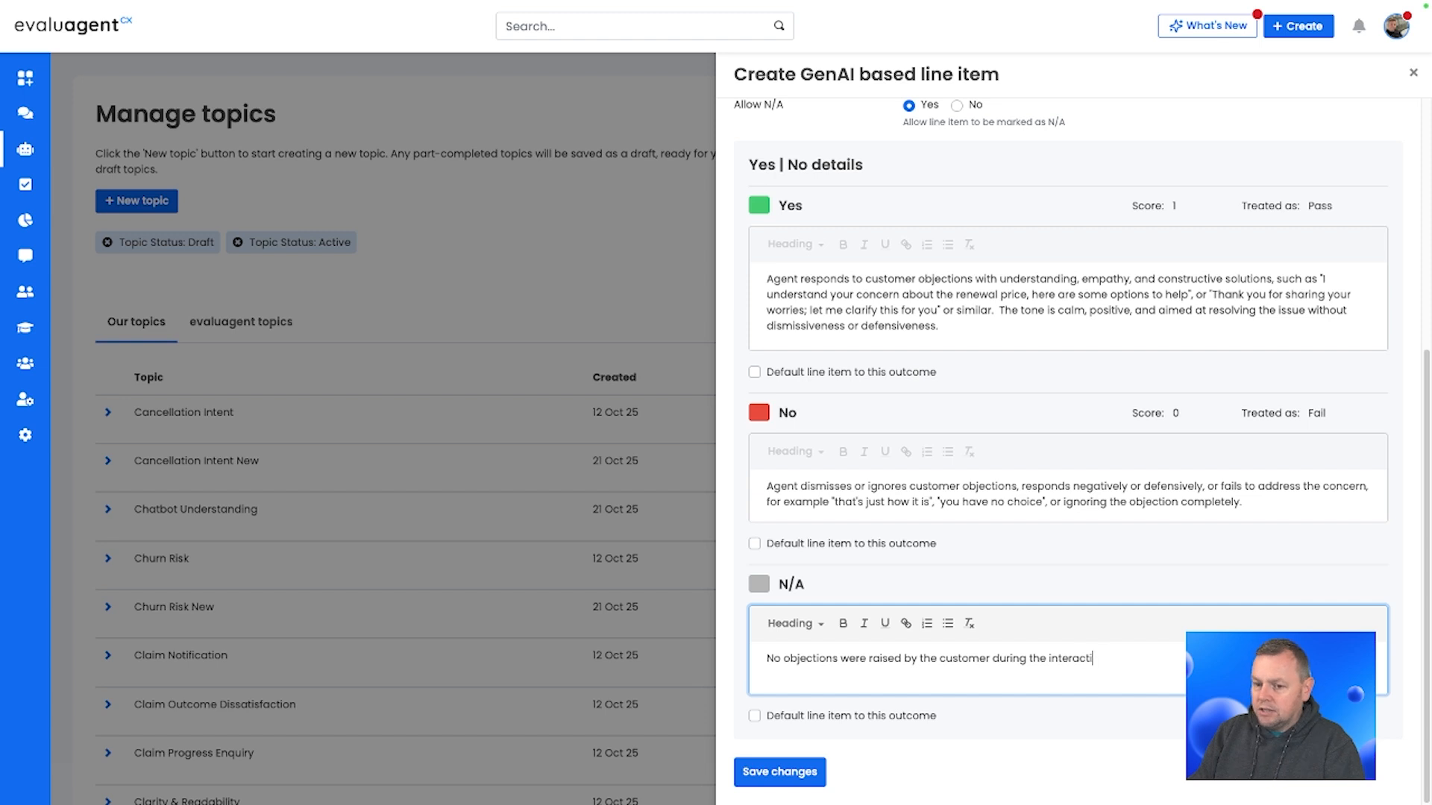
text(on, for instance, ')
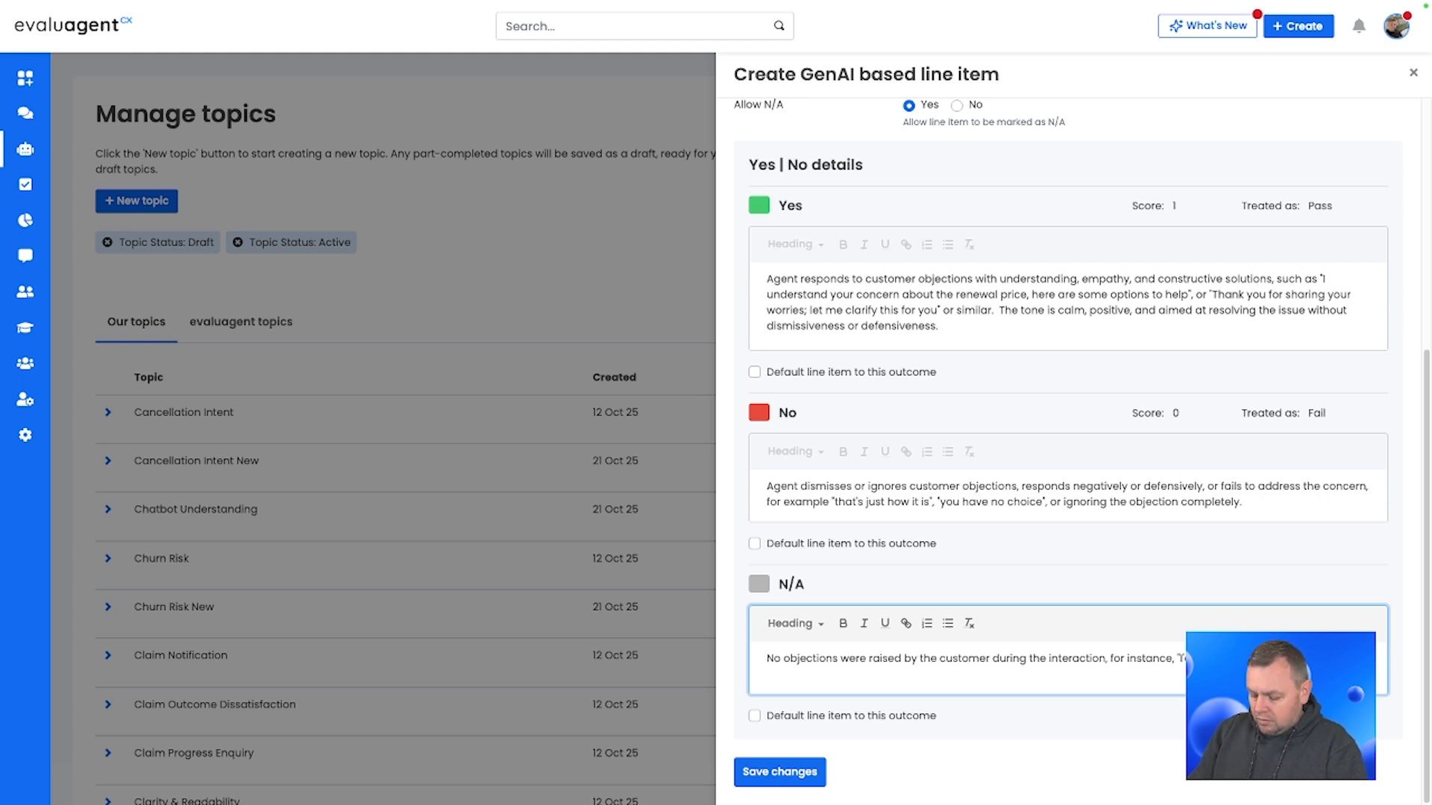
Step: Add to the N/A outcome the example '…you help me update my address?' or similar, where no objection handling is requ…
text(you help me upd)
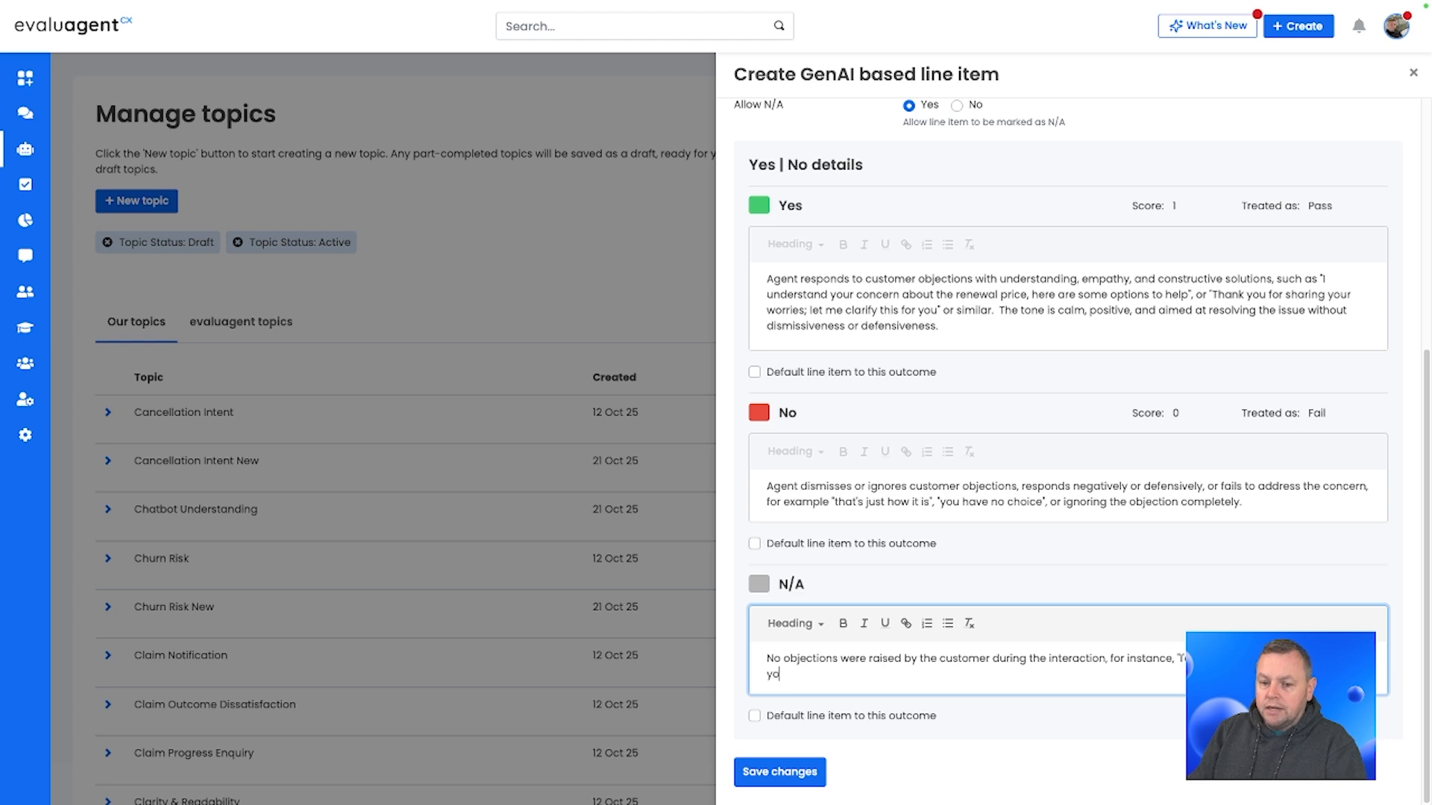
text(ate my address?" o)
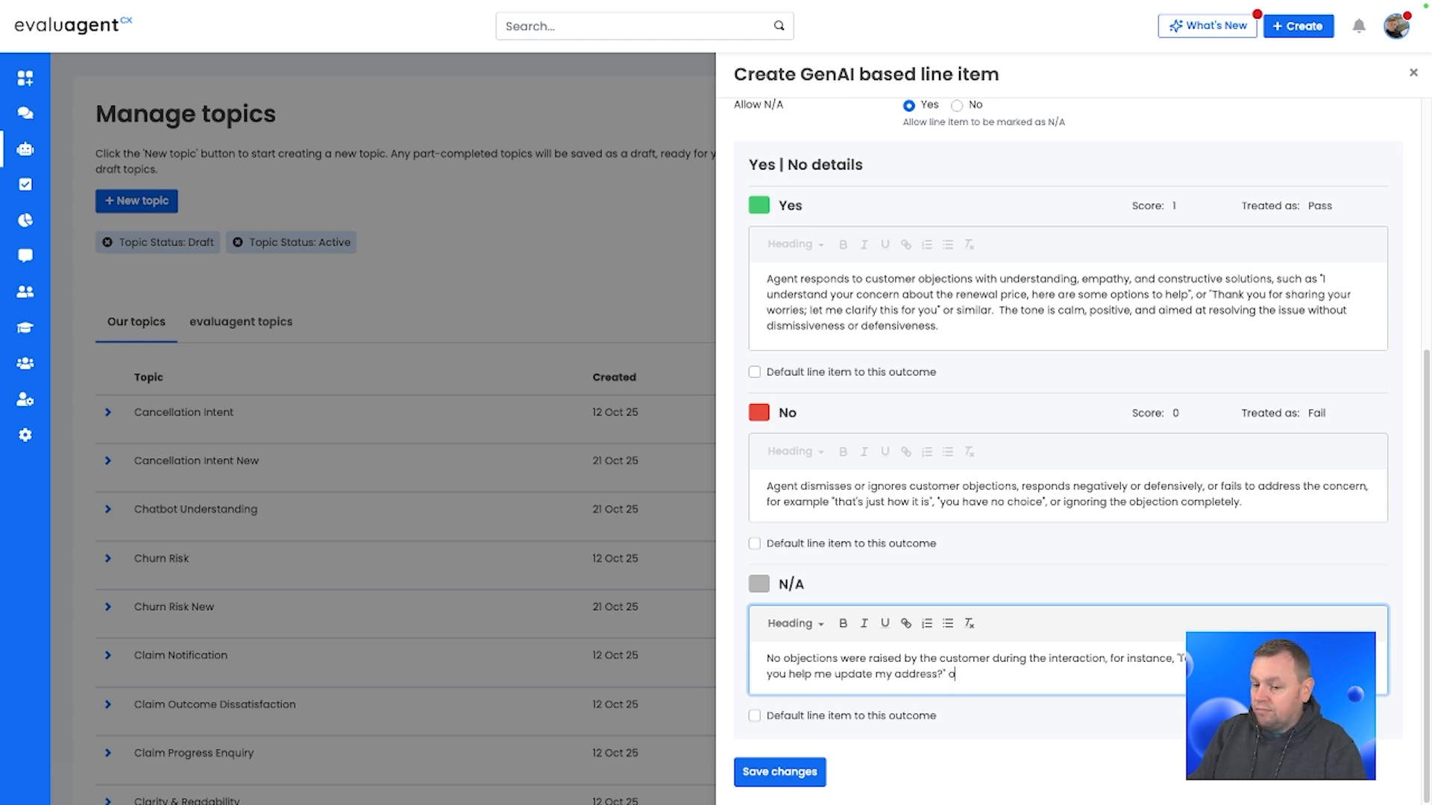
text(r where)
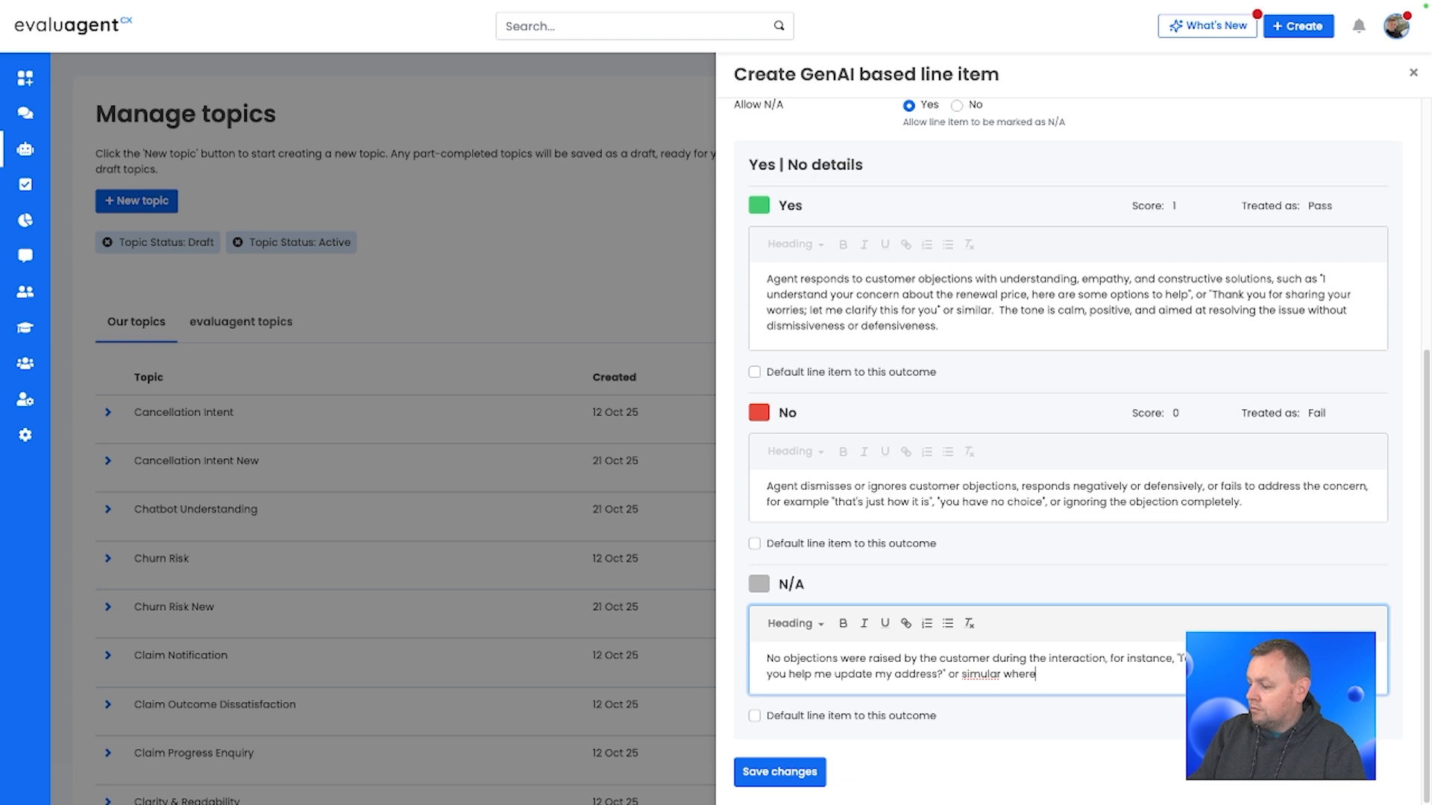
key(BackSpace)
key(BackSpace)
key(BackSpace)
key(BackSpace)
key(BackSpace)
text(ar, wher)
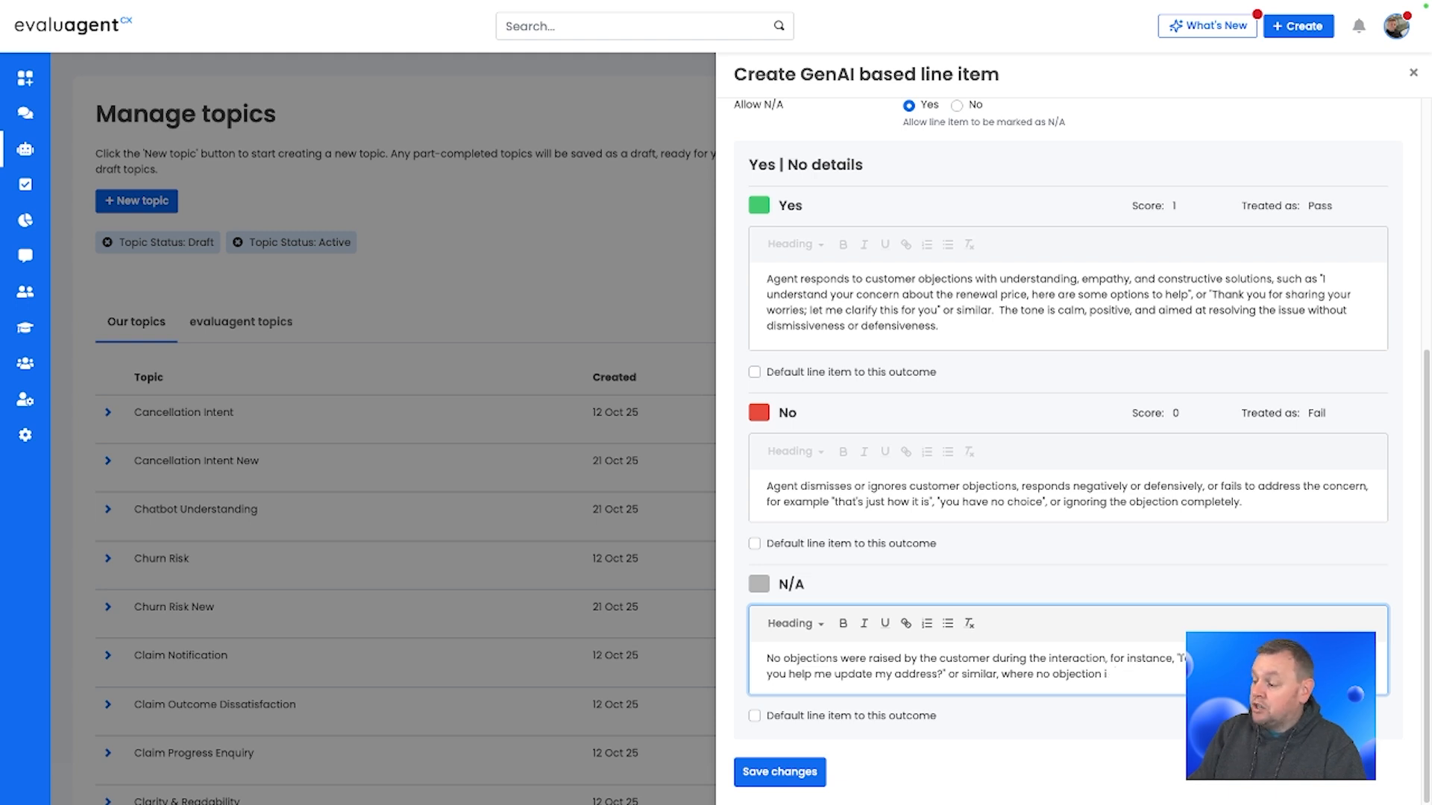
text(ng is requ)
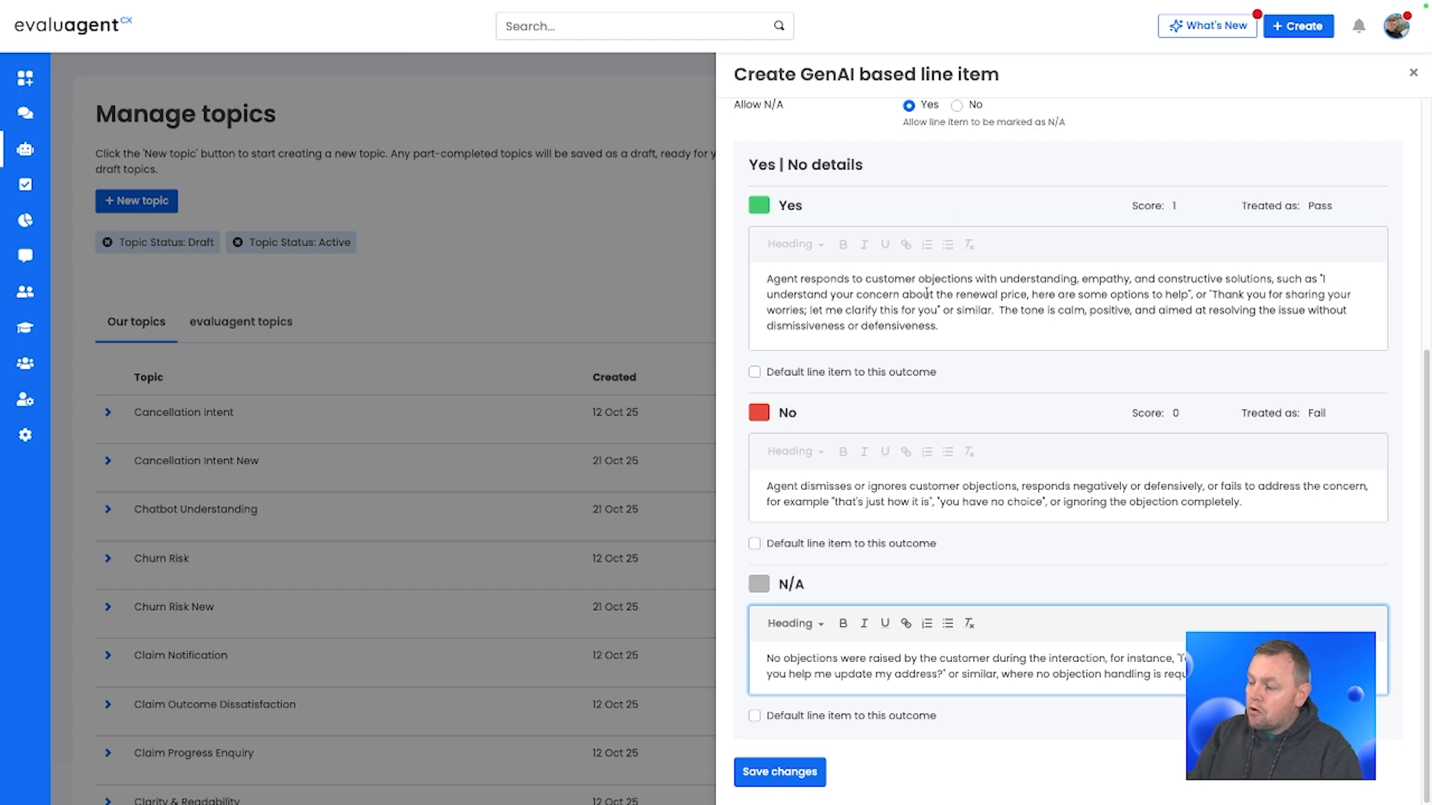
Step: Review the line item's fields and save the new GenAI line item
scroll(880, 410, up, 5)
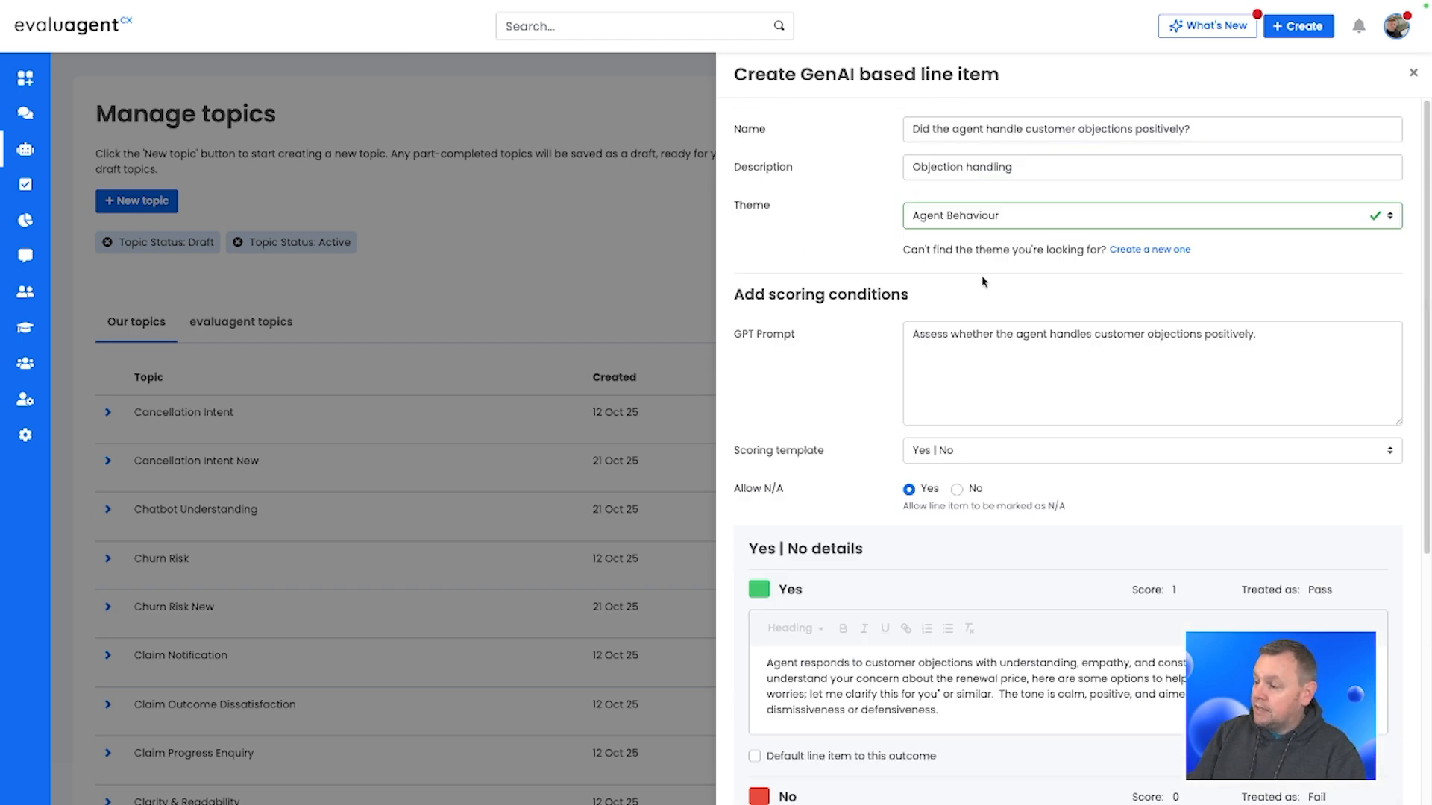
scroll(1003, 405, down, 10)
click(785, 774)
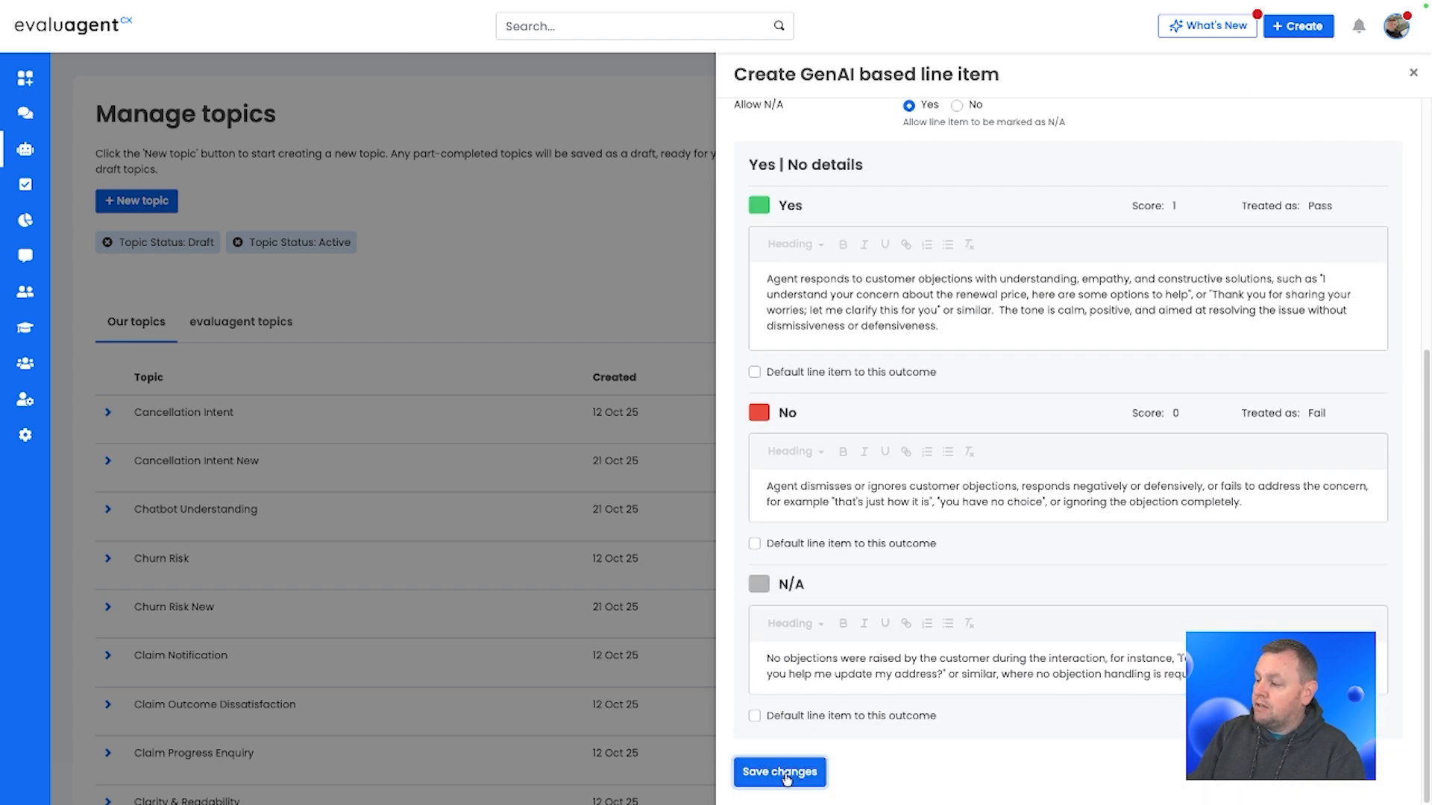
scroll(598, 561, down, 10)
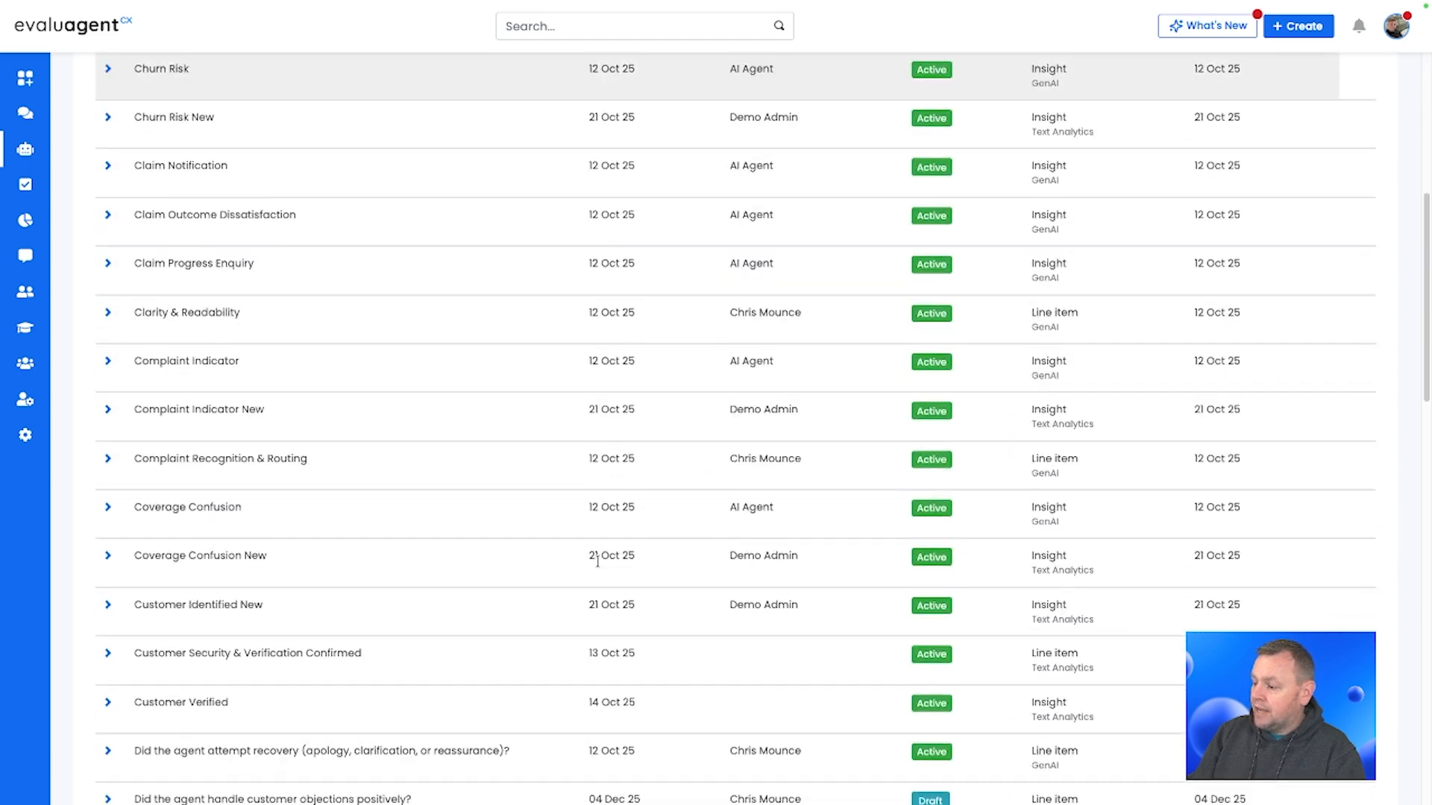